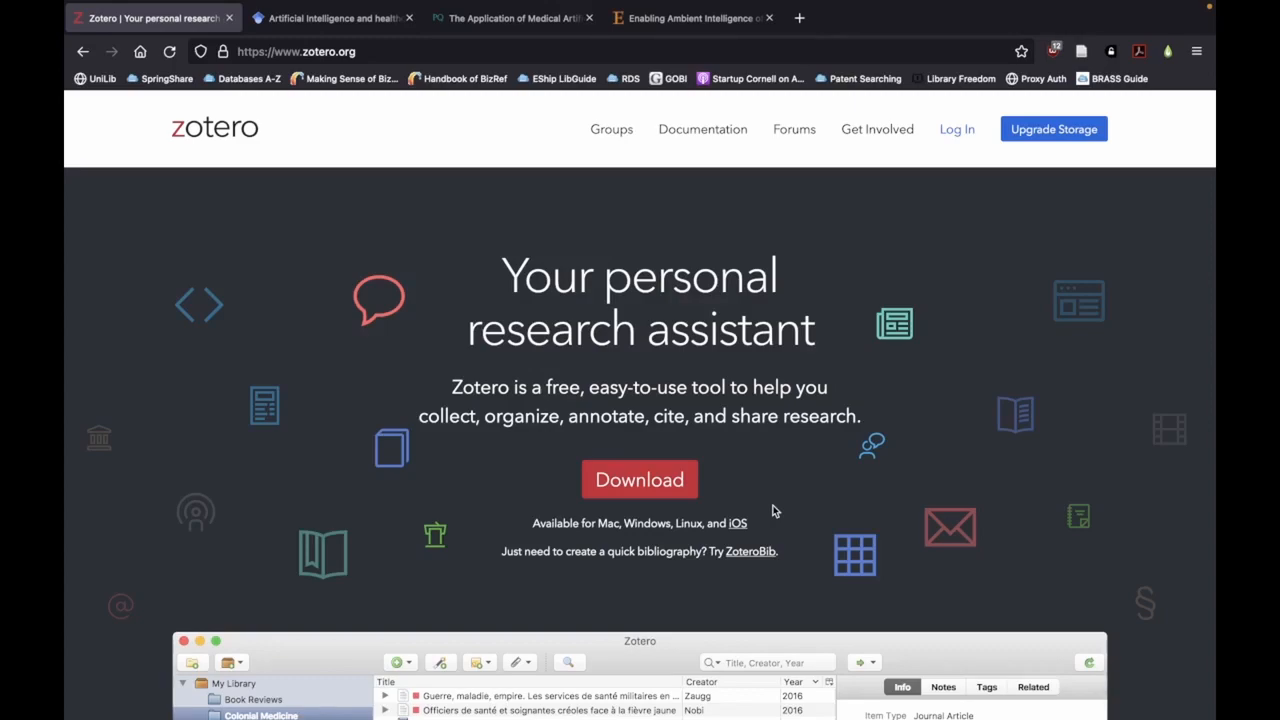
# - Open the Zotero download page and show the Zotero 6 installers for other platforms
pyautogui.scroll(-2, 772, 511)
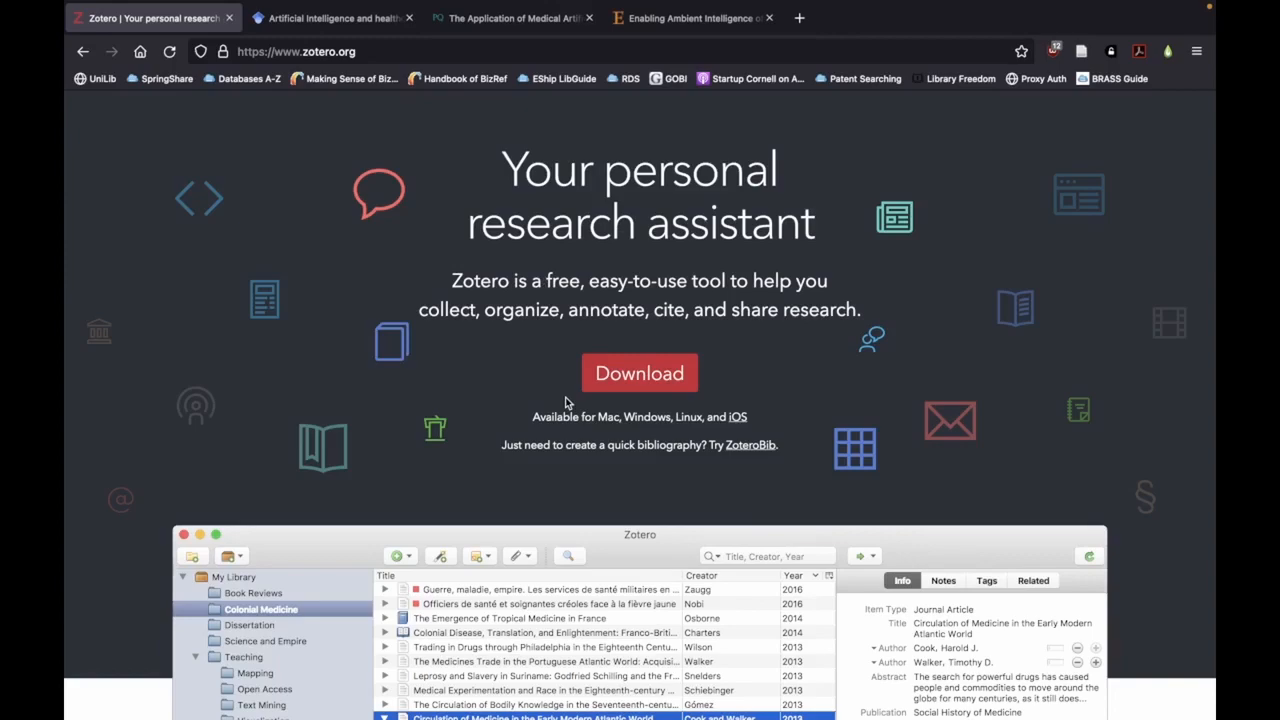
pyautogui.click(654, 386)
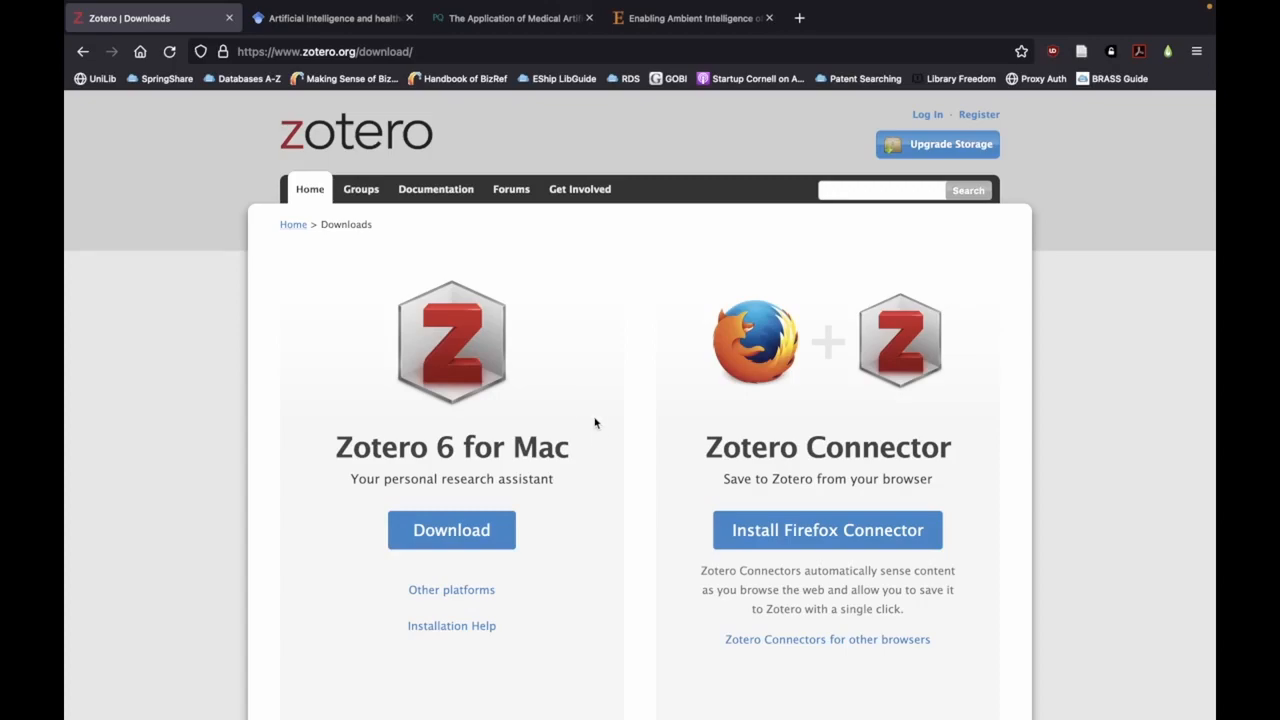
pyautogui.click(490, 591)
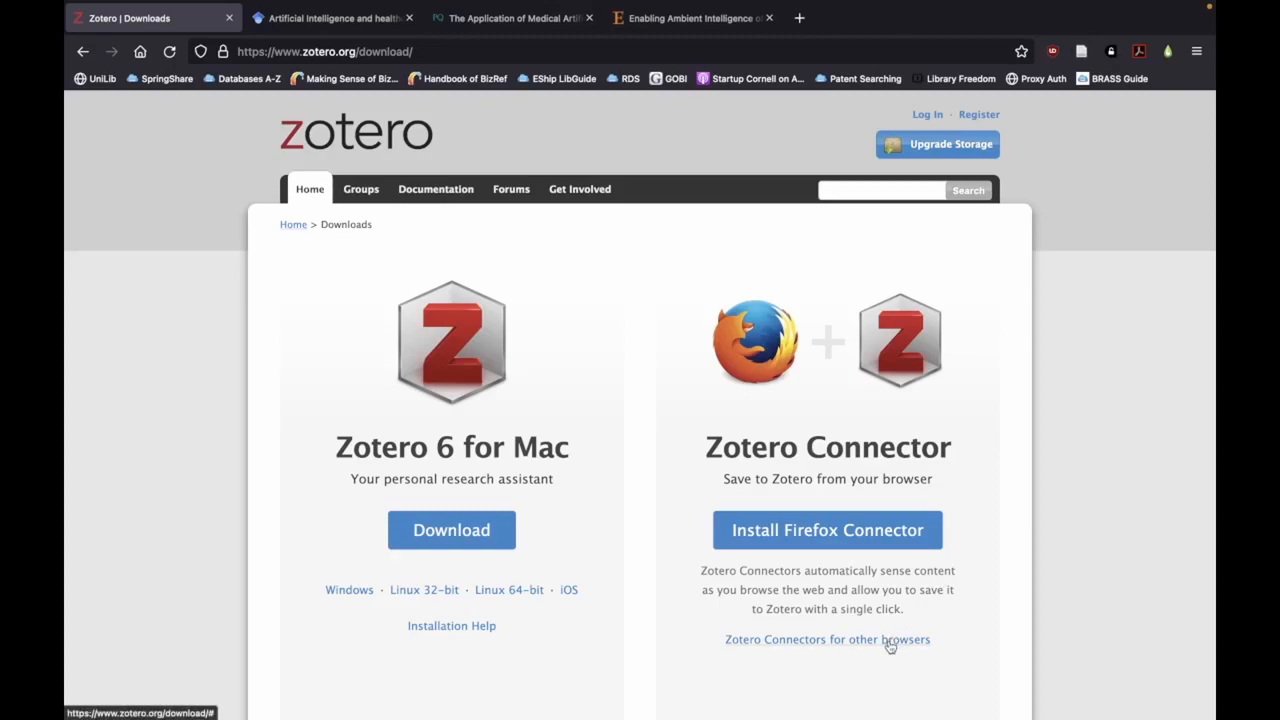
# - Review the Zotero Connector and Plugins sections of the downloads page
pyautogui.scroll(-2, 890, 646)
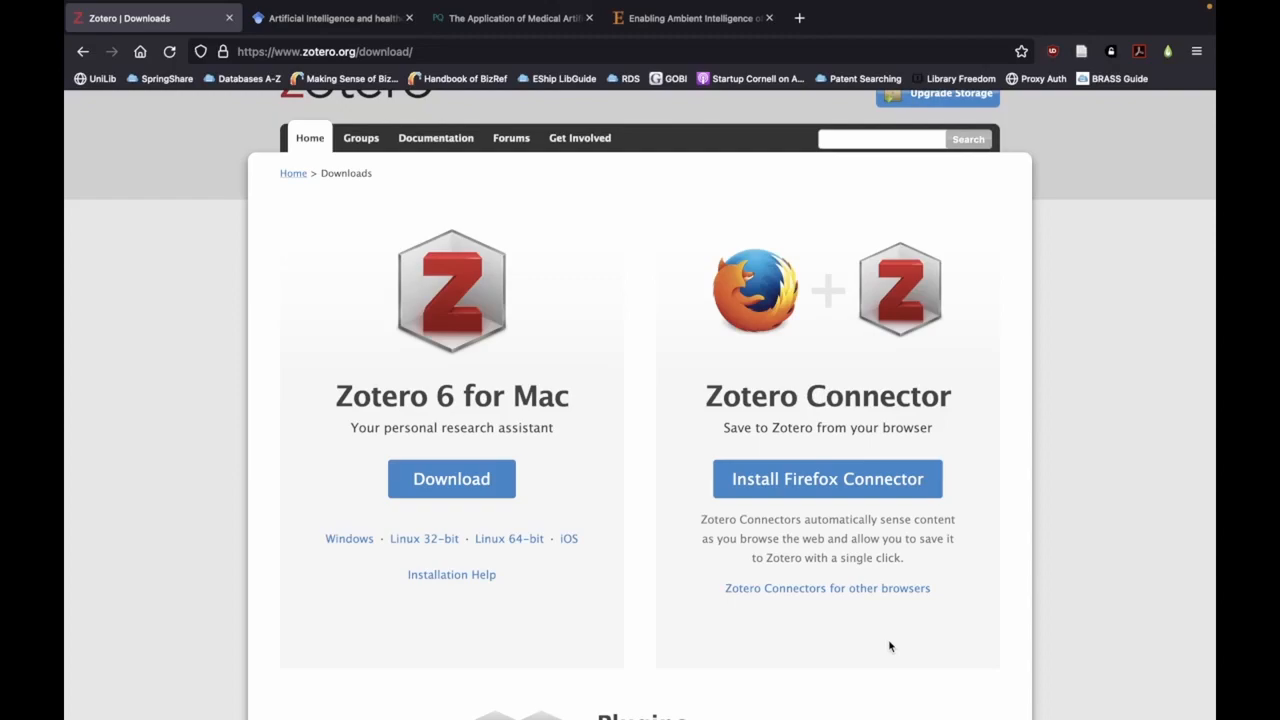
pyautogui.scroll(-1, 890, 646)
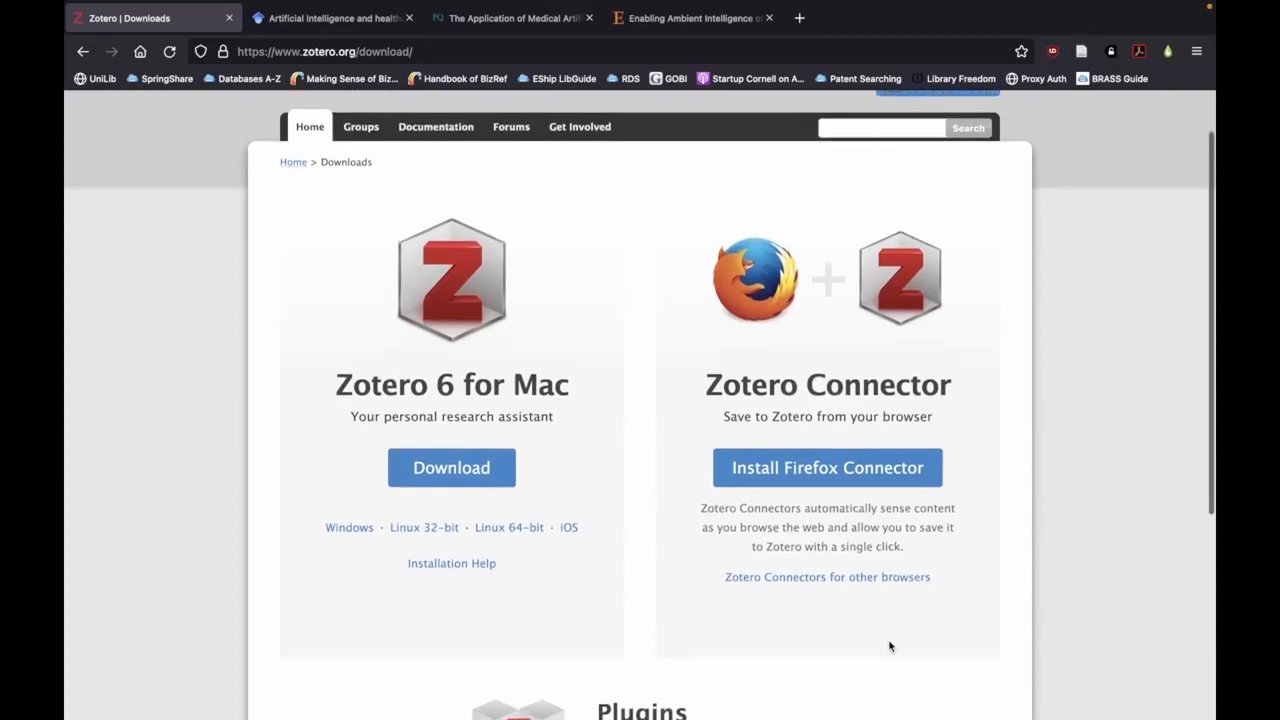
pyautogui.scroll(-3, 890, 646)
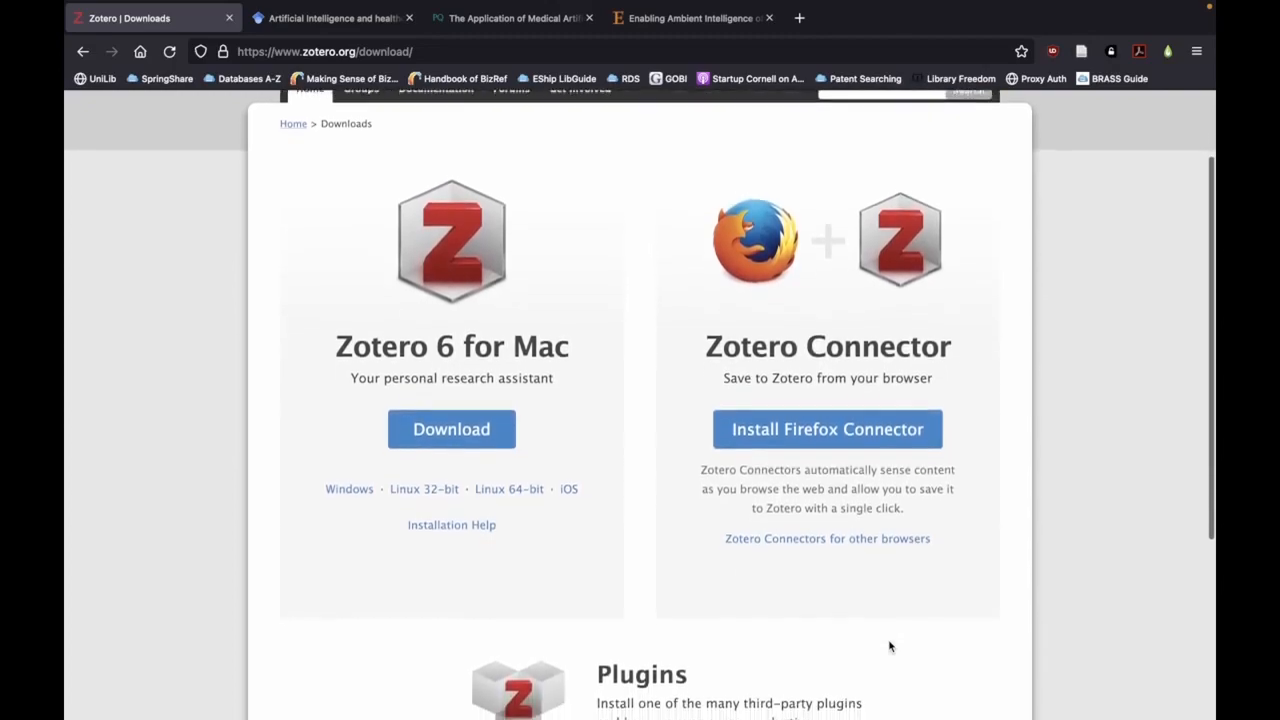
pyautogui.scroll(-2, 890, 646)
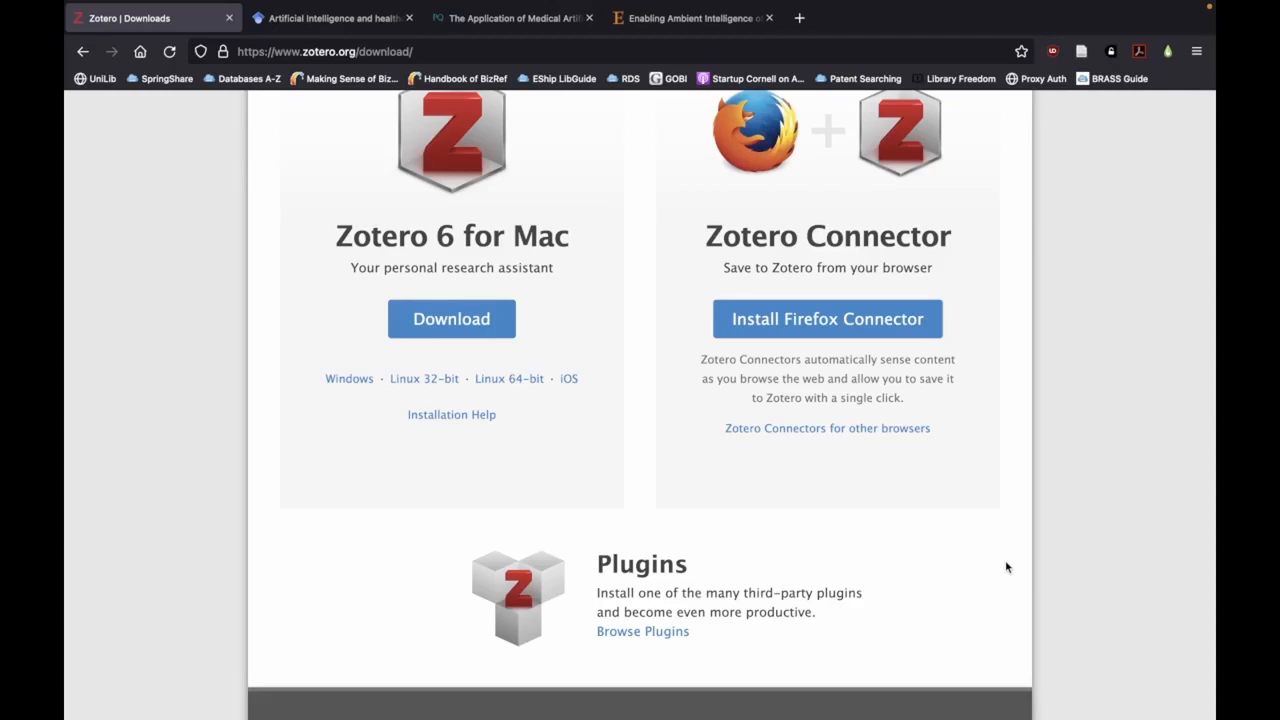
# - Open the Zotero account registration page and examine the fields of its form
pyautogui.scroll(4, 1006, 567)
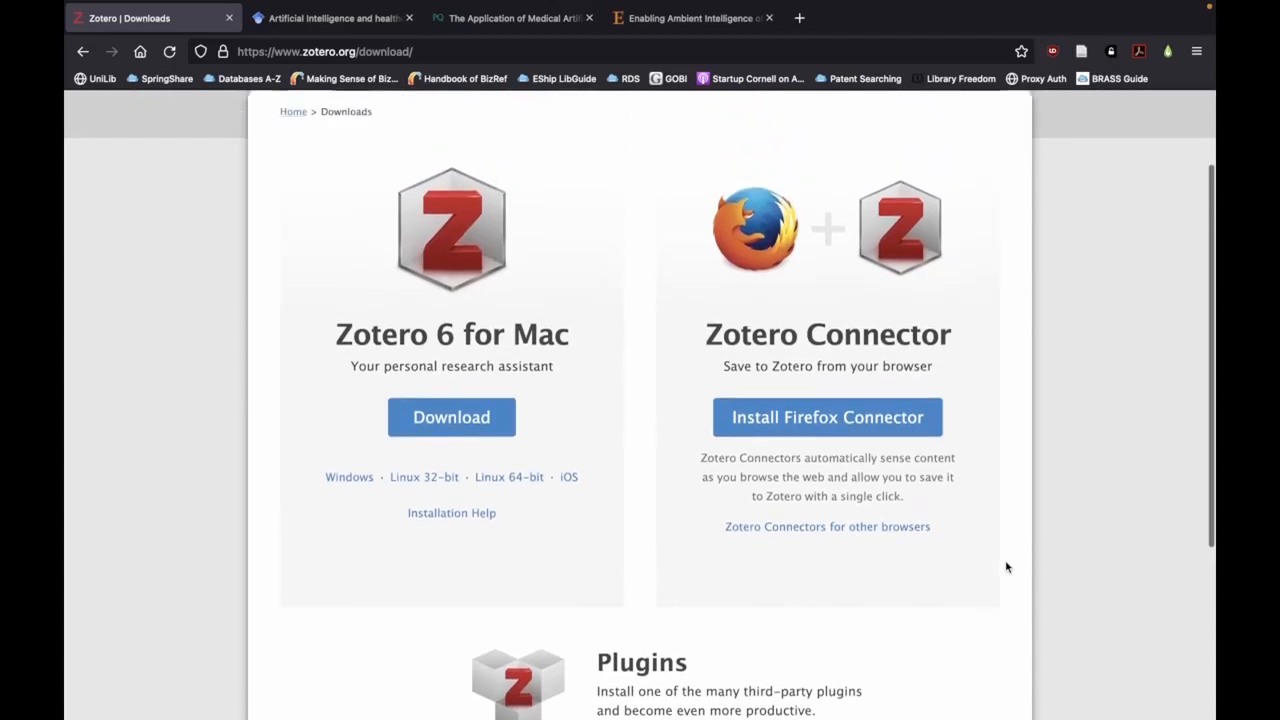
pyautogui.scroll(1, 1006, 567)
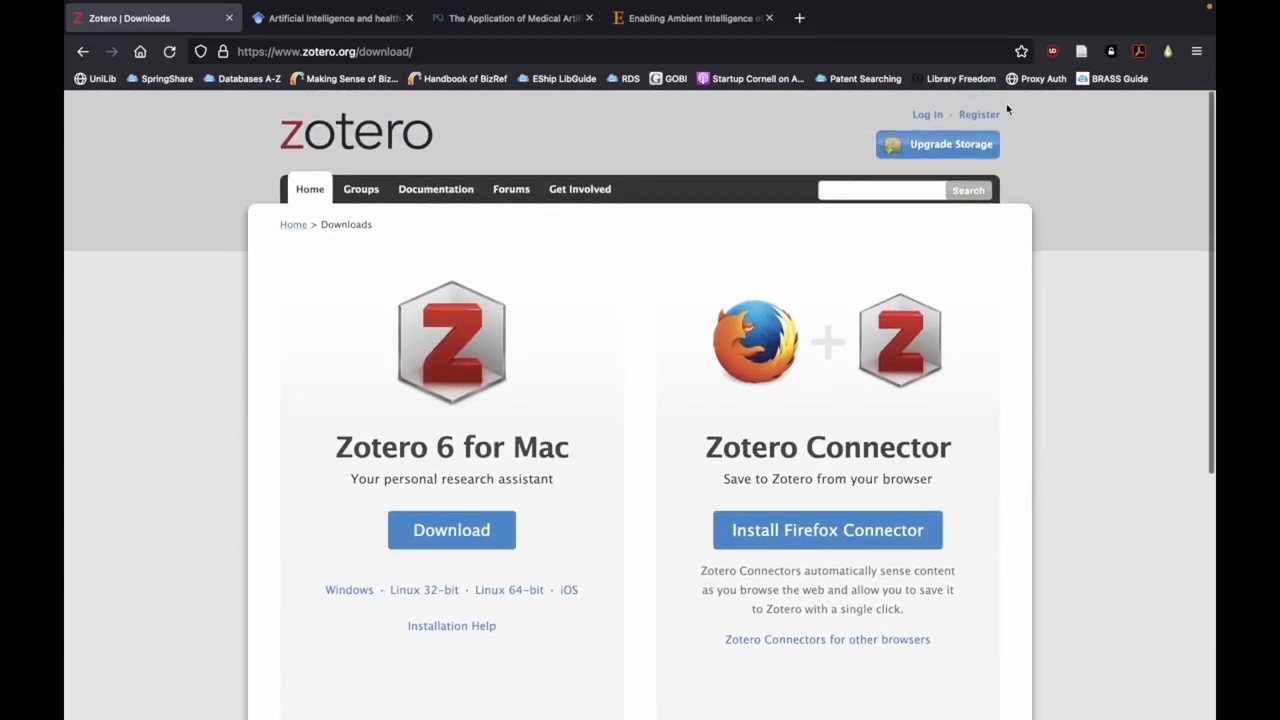
pyautogui.click(979, 115)
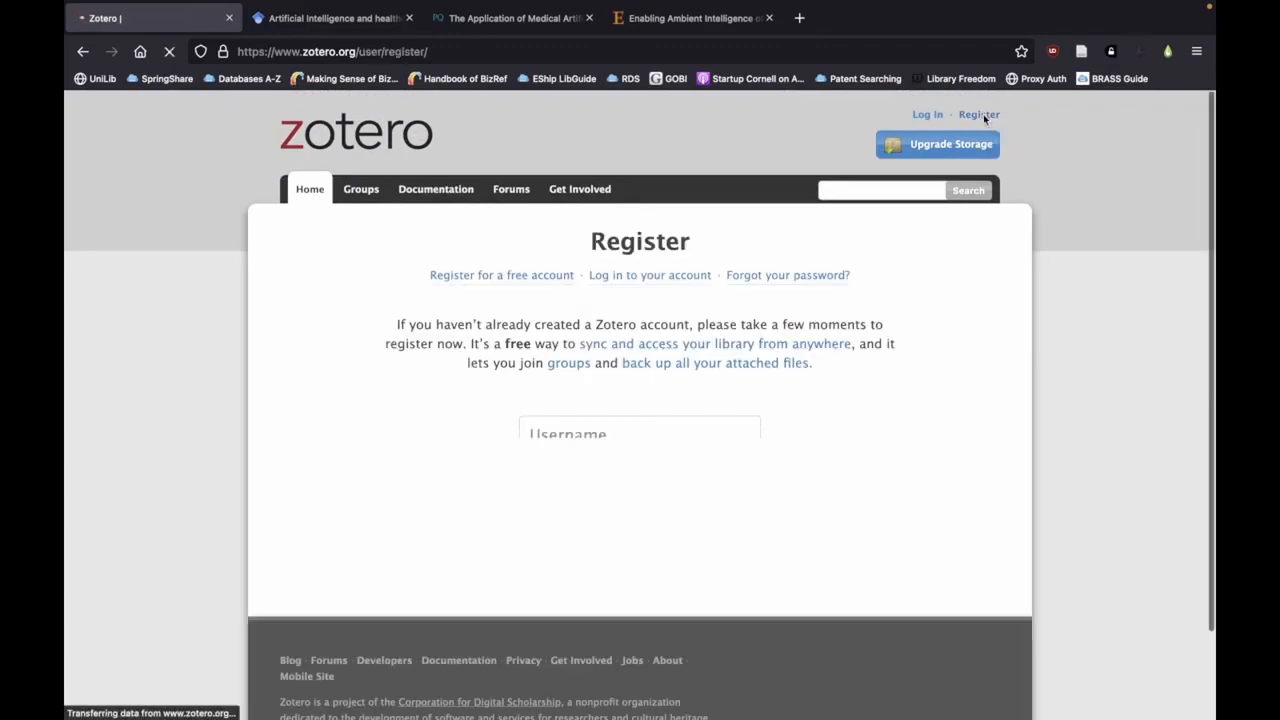
pyautogui.scroll(-3, 967, 380)
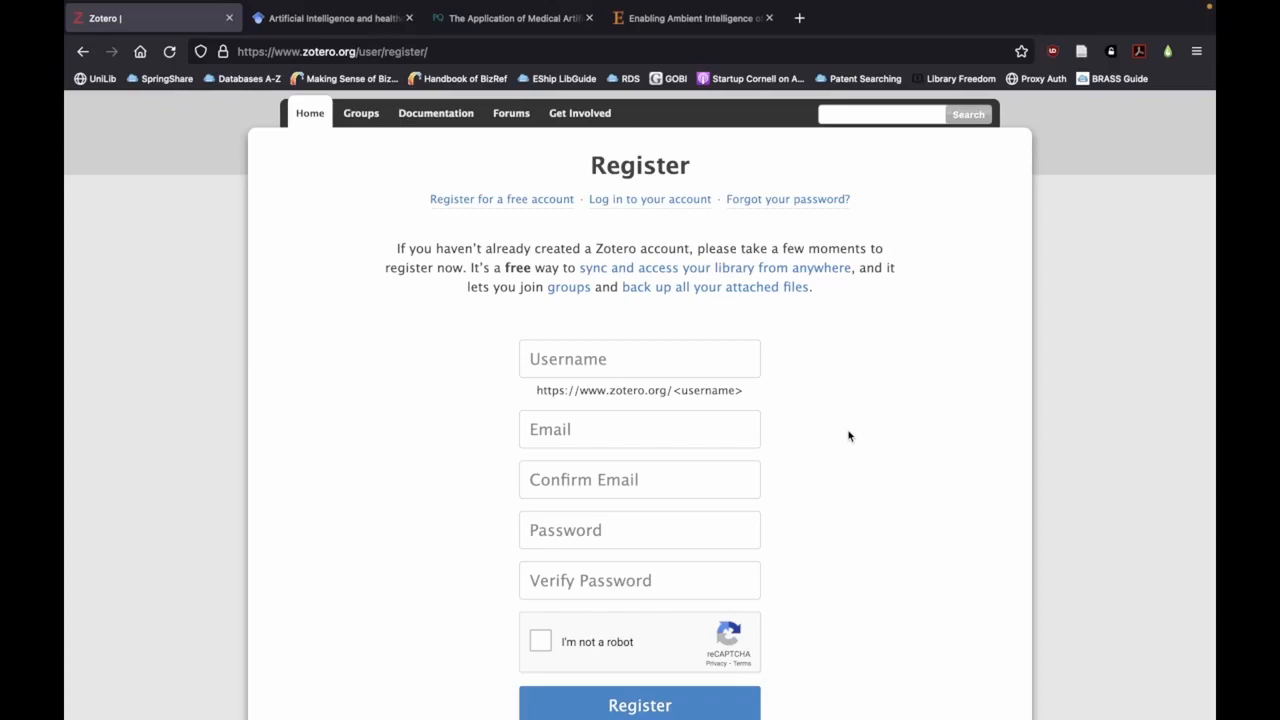
pyautogui.scroll(-1, 848, 436)
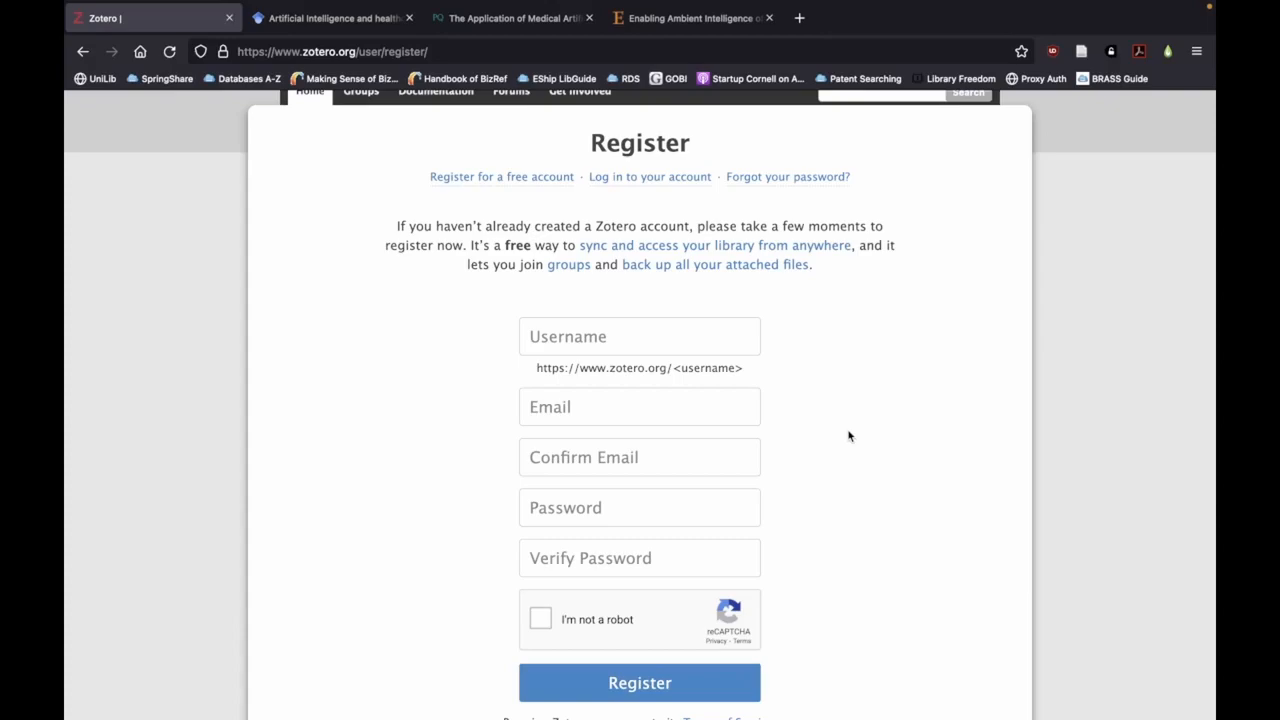
pyautogui.scroll(-1, 848, 436)
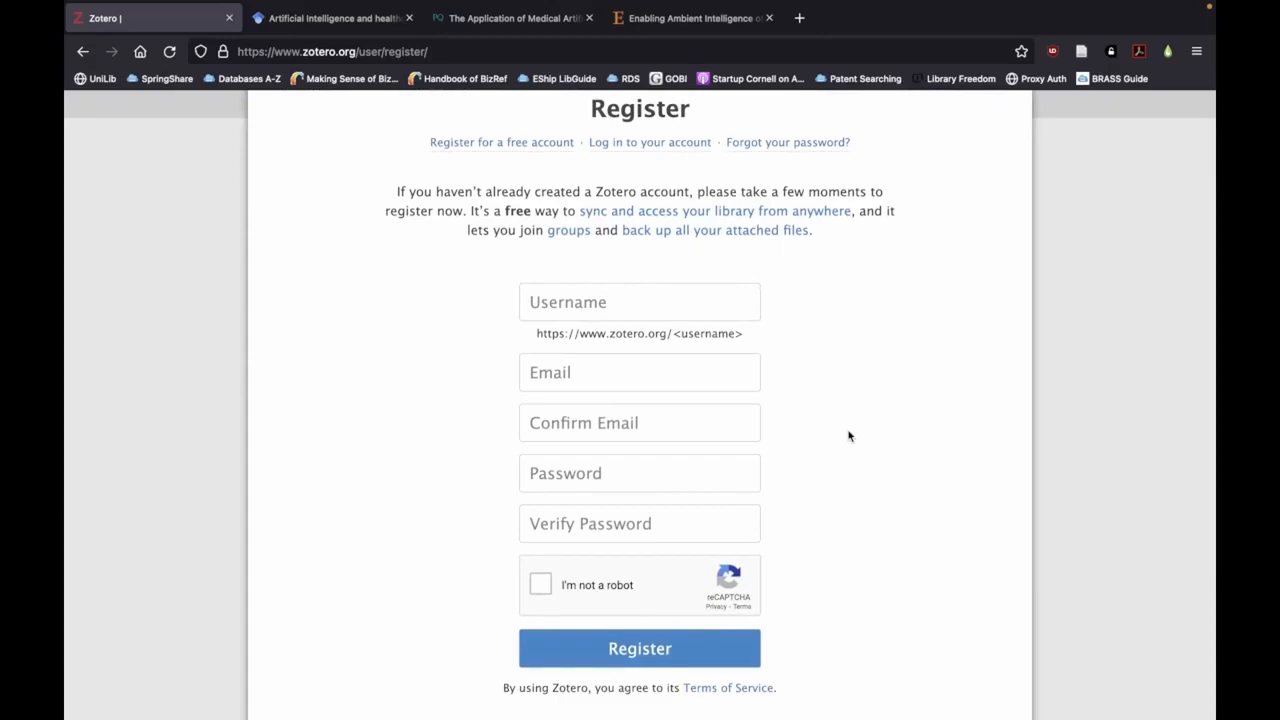
pyautogui.scroll(-1, 848, 436)
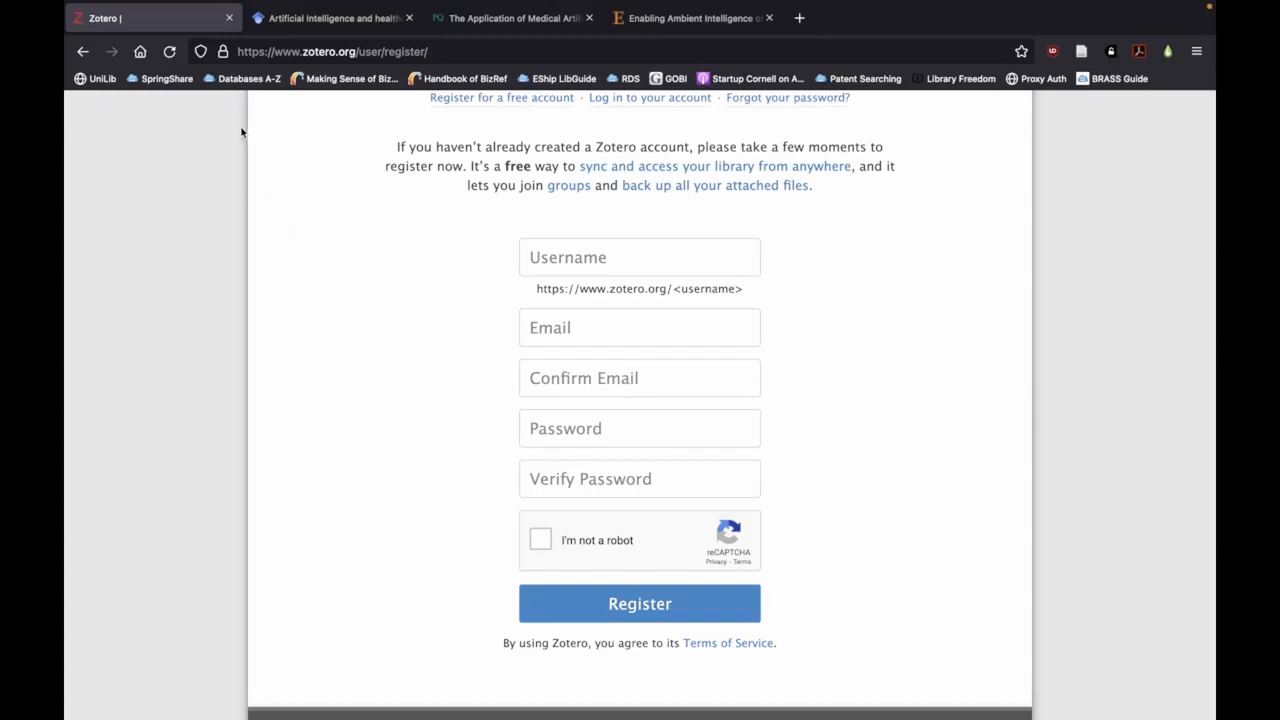
# - Switch to the Zotero desktop app and open the Sync page of its settings
pyautogui.click(227, 19)
pyautogui.hotkey('ctrl', 'Left')
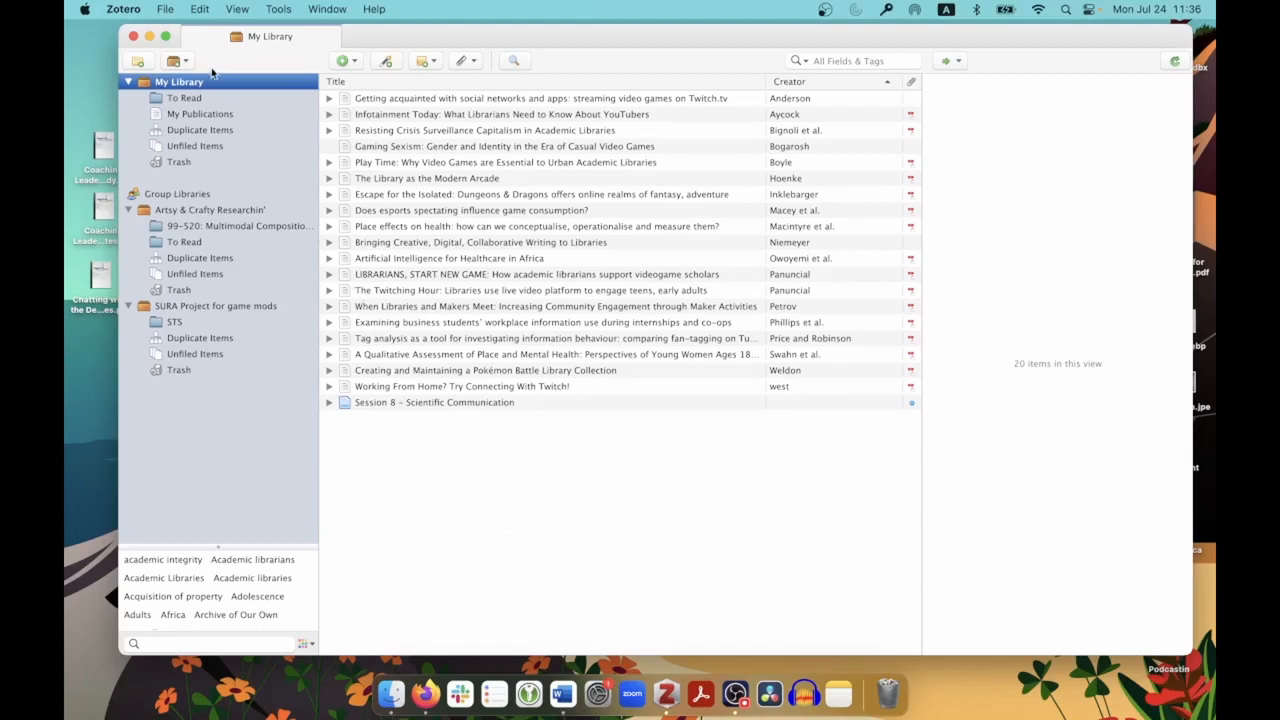
pyautogui.click(124, 9)
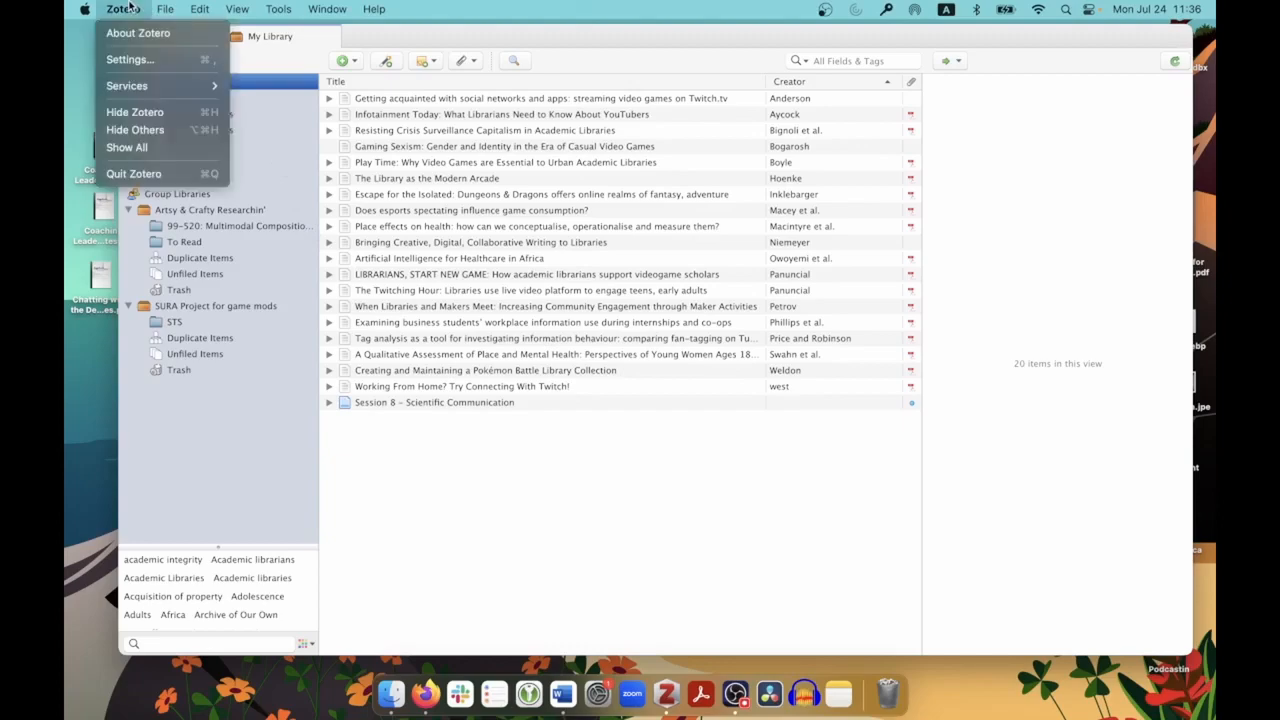
pyautogui.click(127, 60)
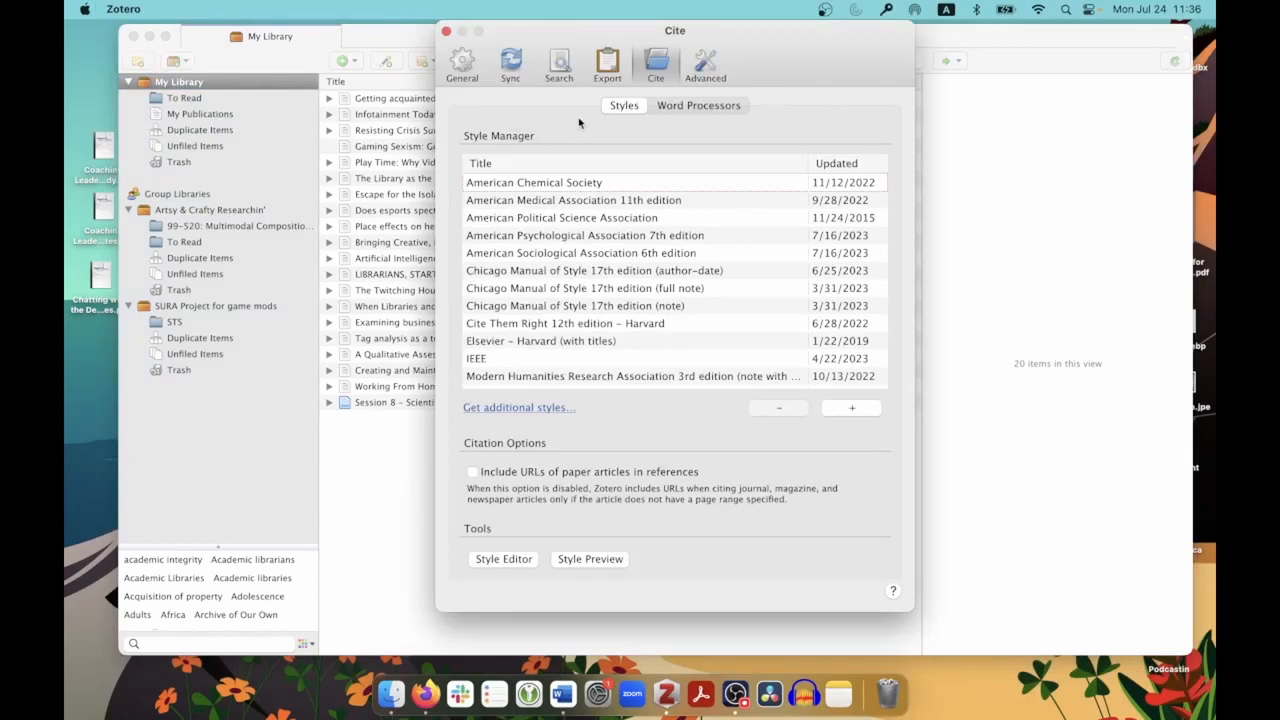
pyautogui.click(511, 63)
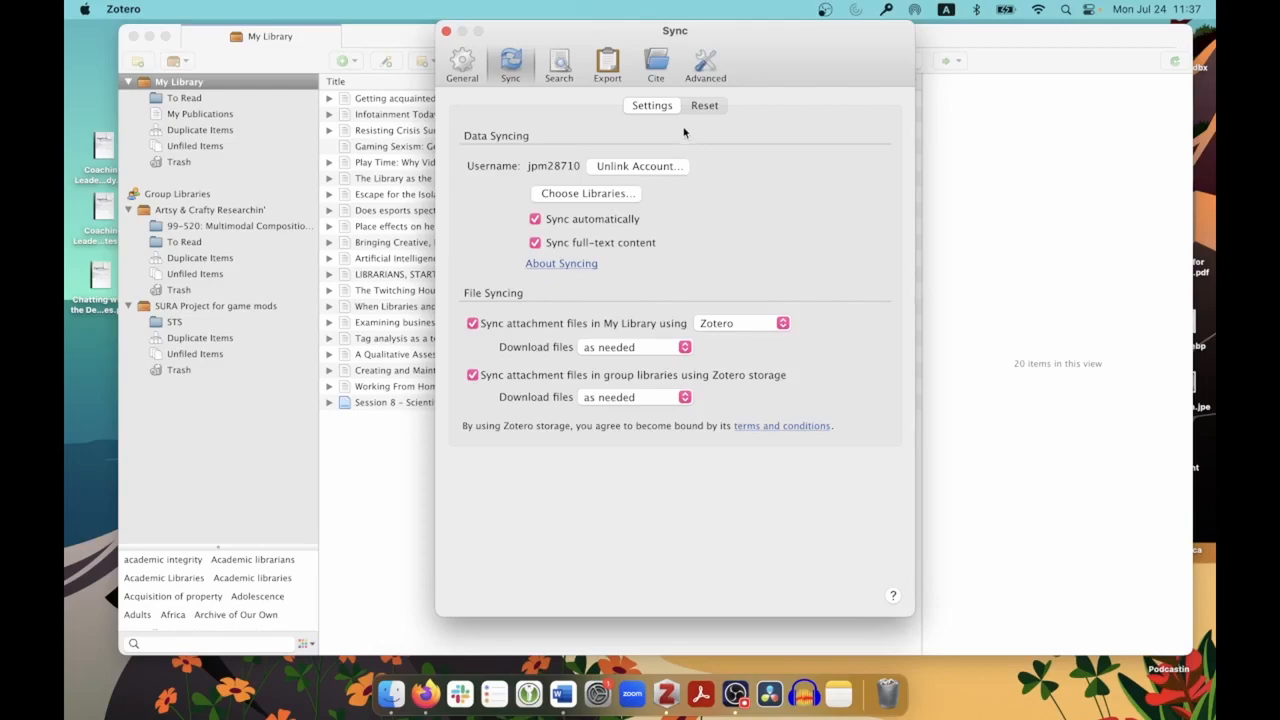
# - Check the word processor add-ins in the Cite settings and close the settings window
pyautogui.click(656, 64)
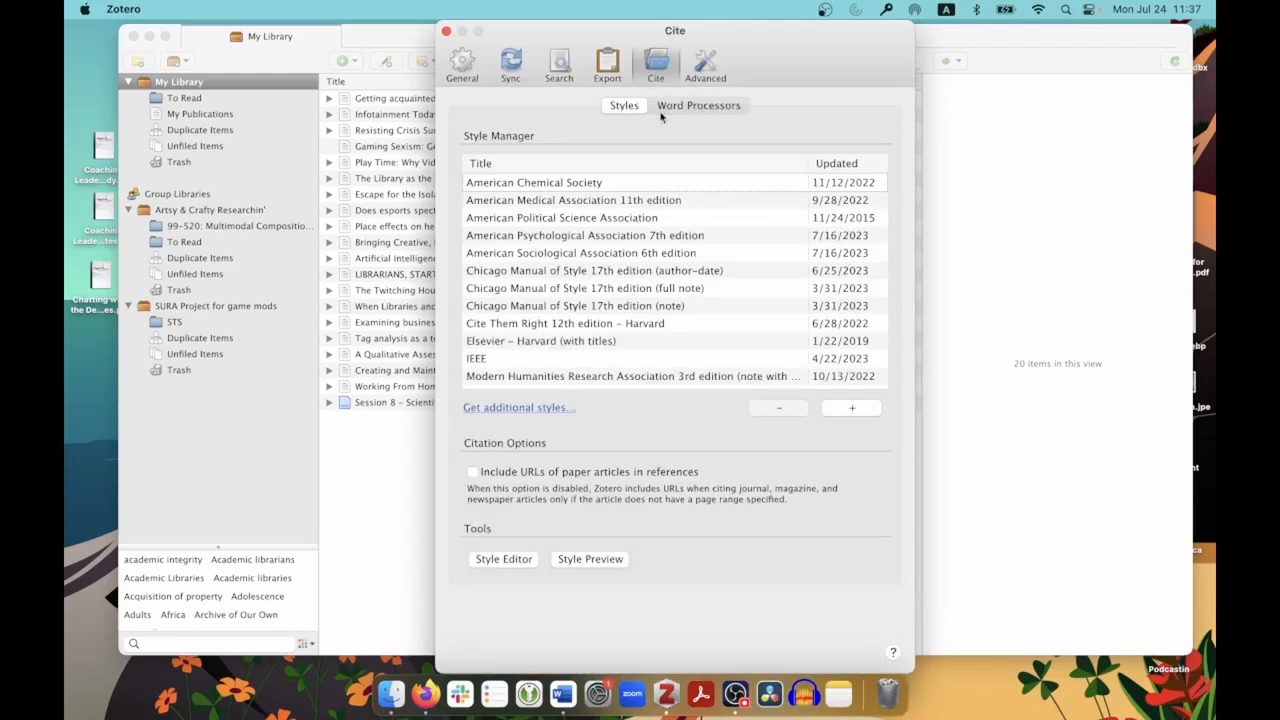
pyautogui.click(740, 106)
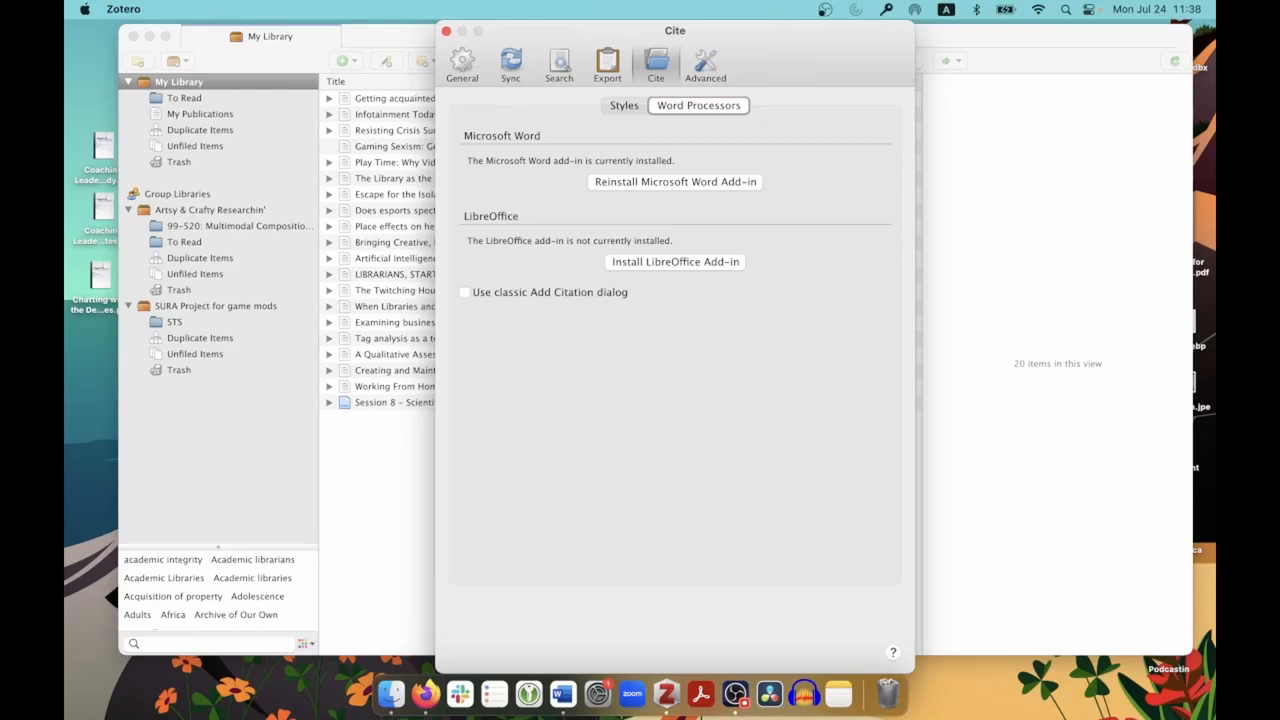
pyautogui.click(447, 32)
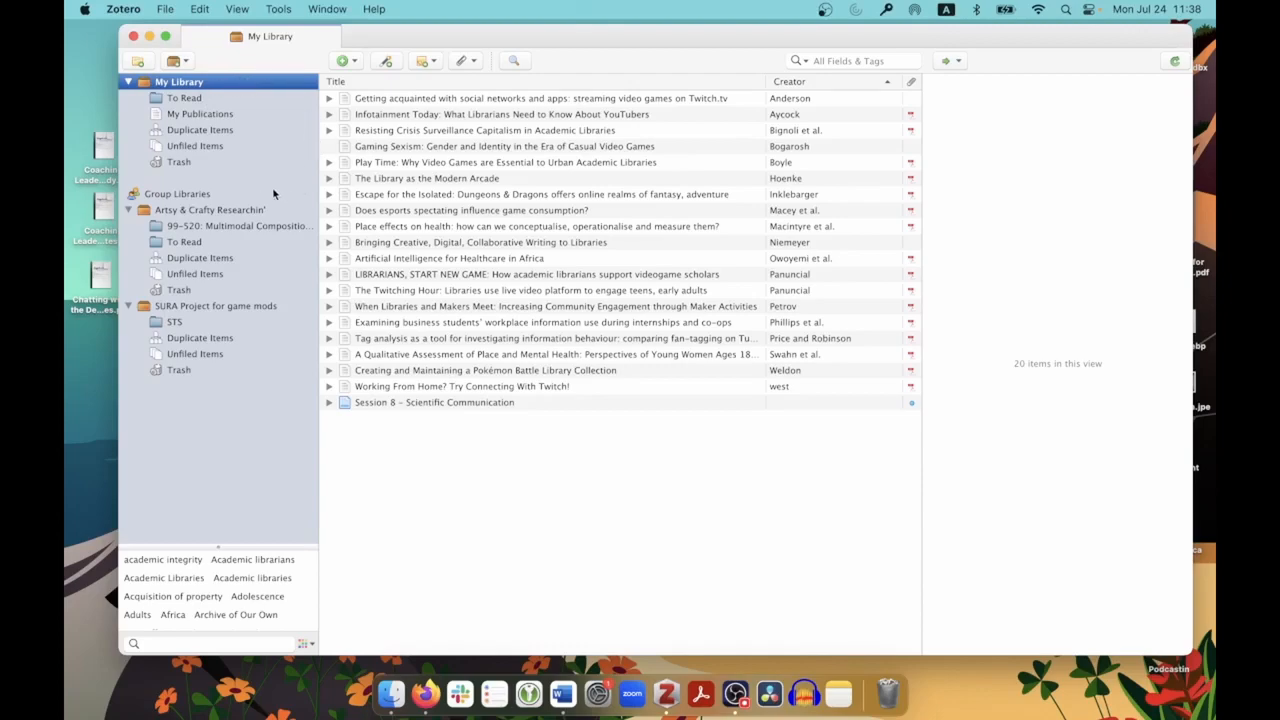
# - View the items of the Artsy & Crafty Researchin' group library, My Library and its To Read collection
pyautogui.click(217, 210)
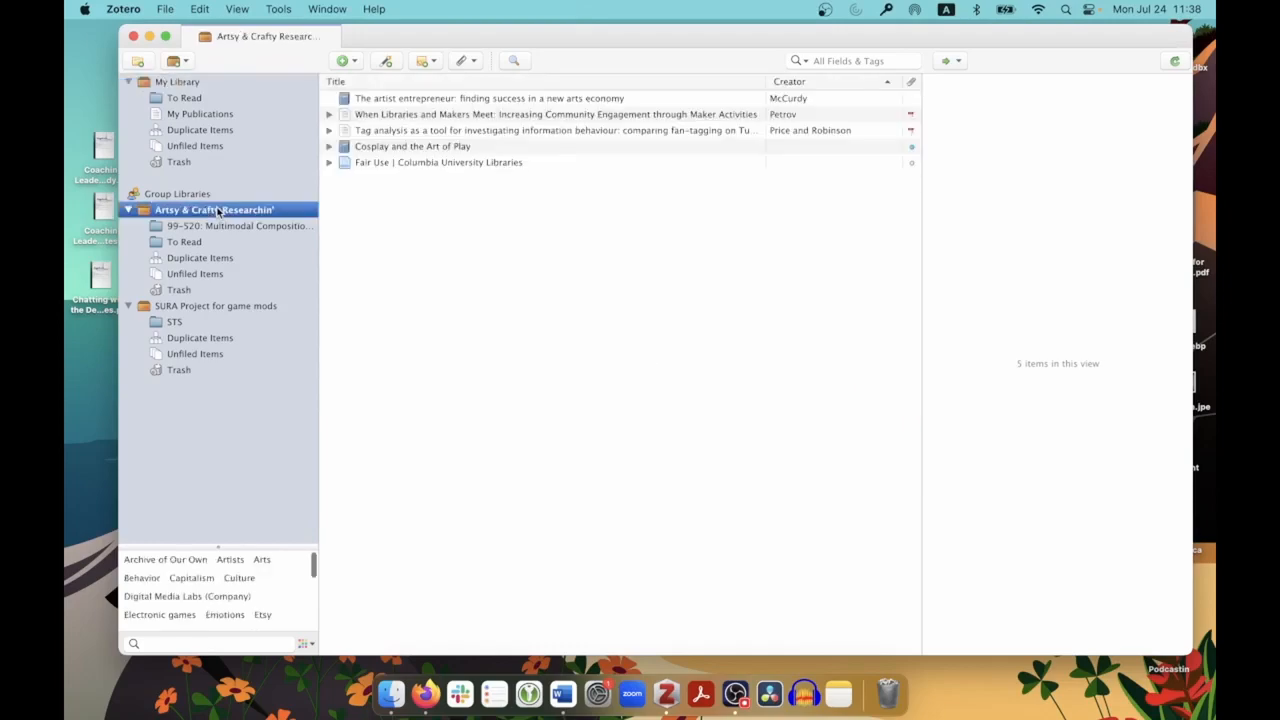
pyautogui.click(214, 98)
pyautogui.click(240, 81)
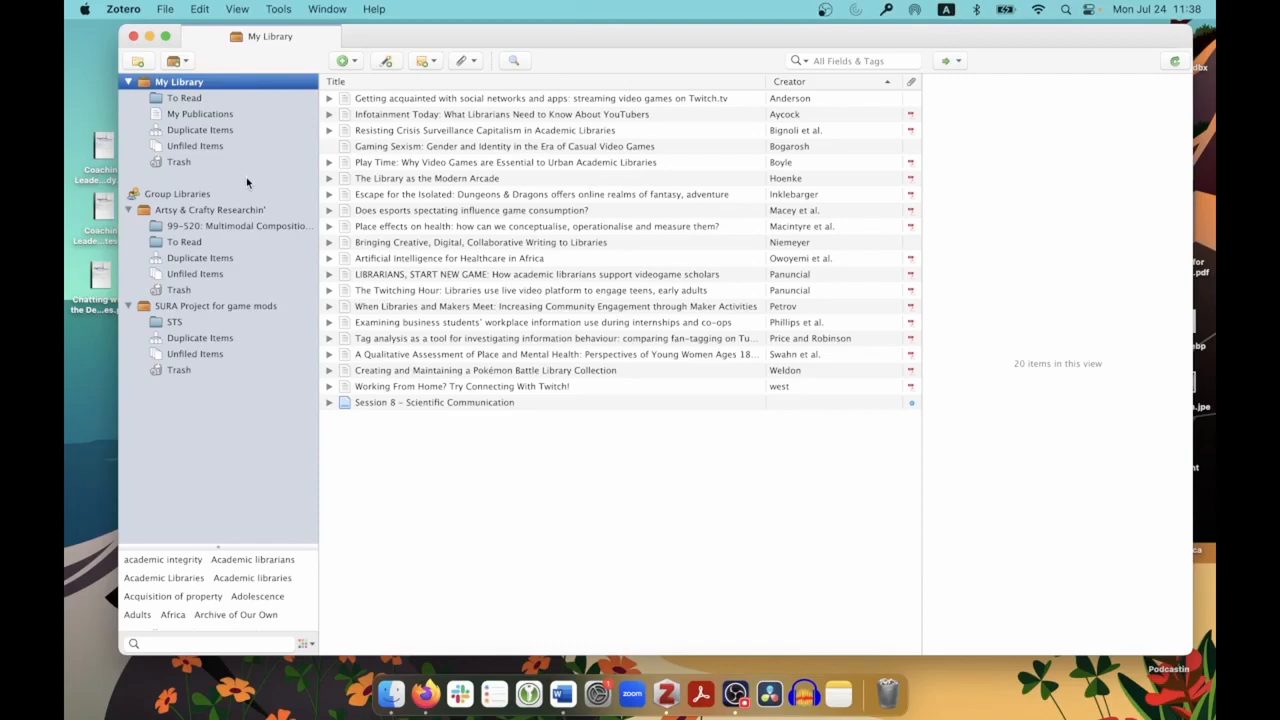
pyautogui.click(219, 101)
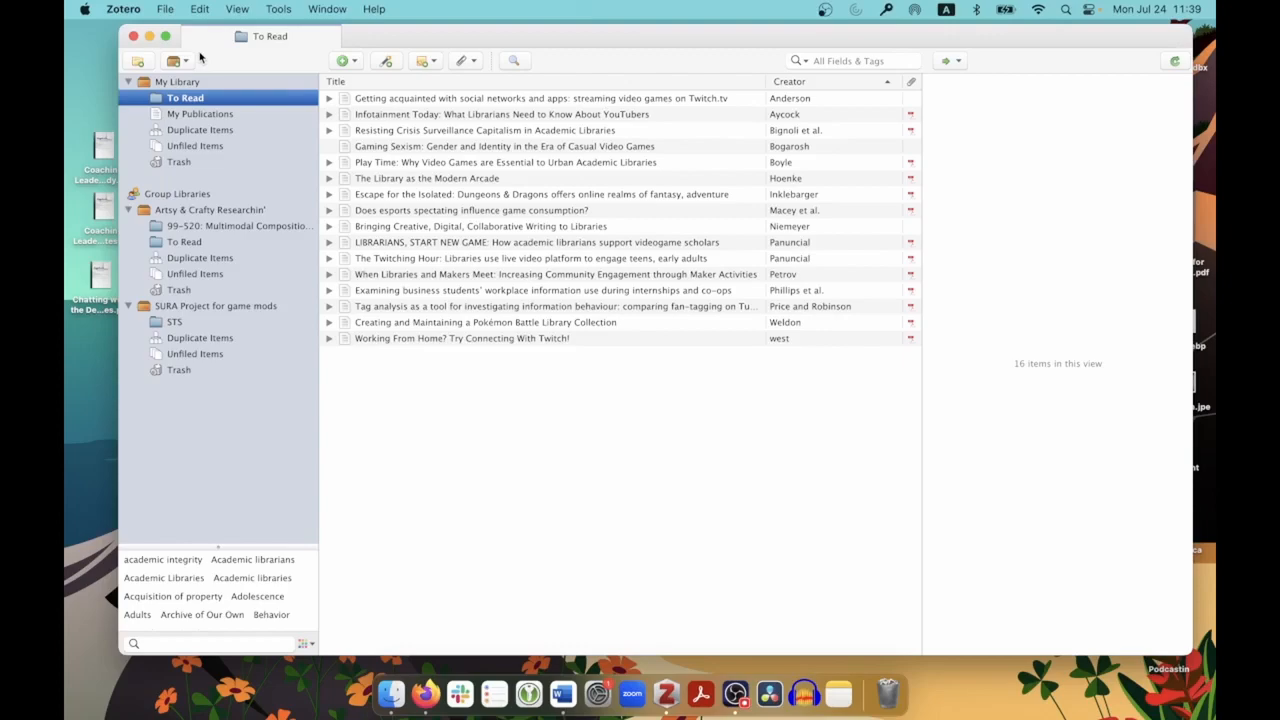
# - Create a new collection named CMU Africa in My Library
pyautogui.click(145, 63)
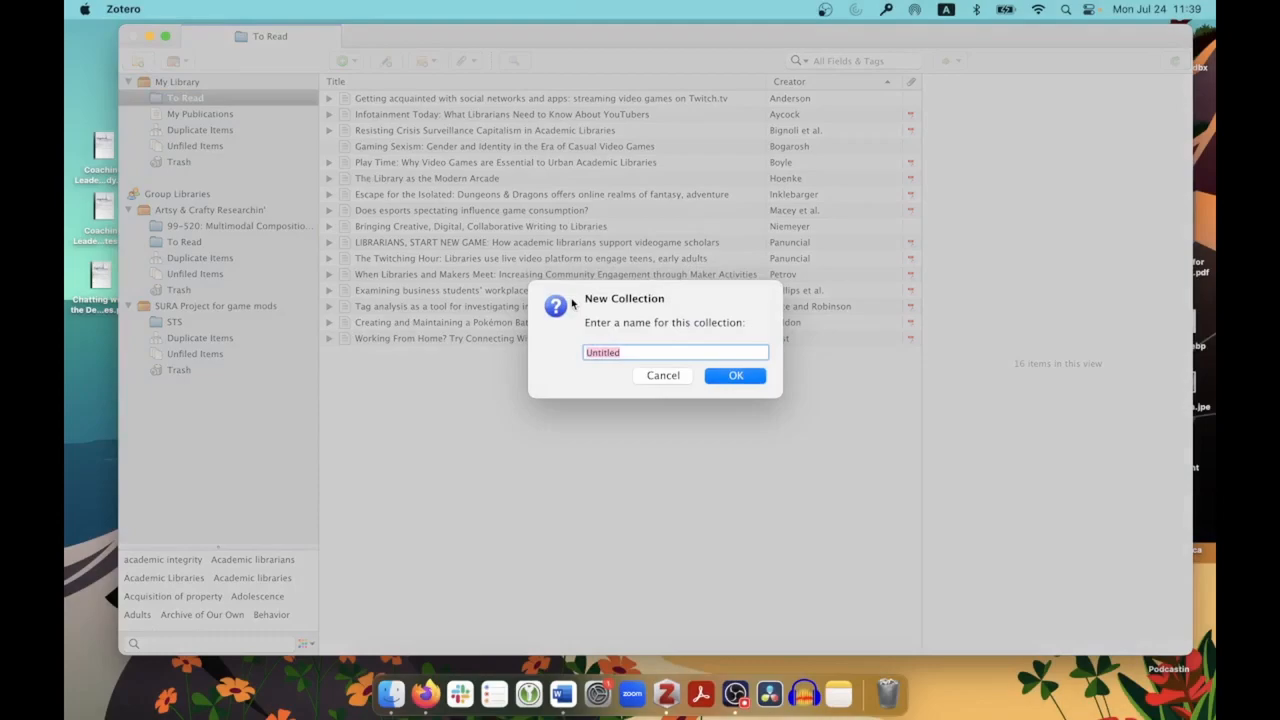
pyautogui.write('CMU Africa')
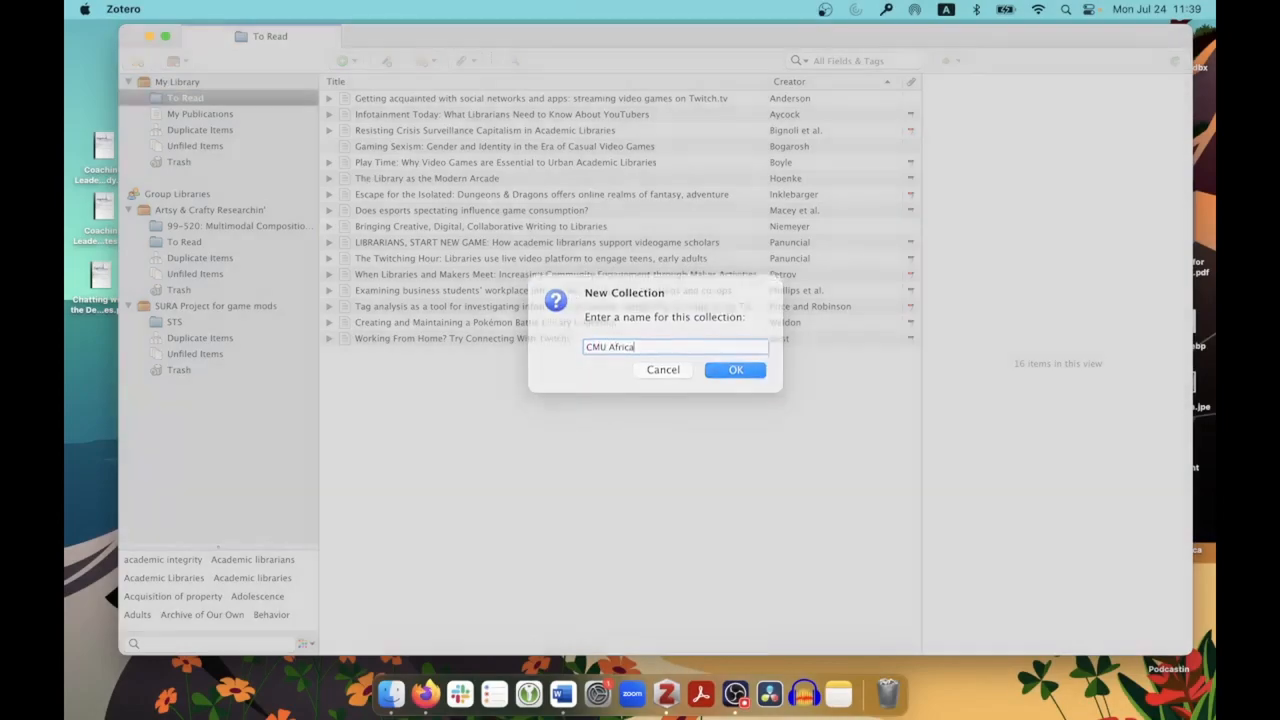
pyautogui.press('Return')
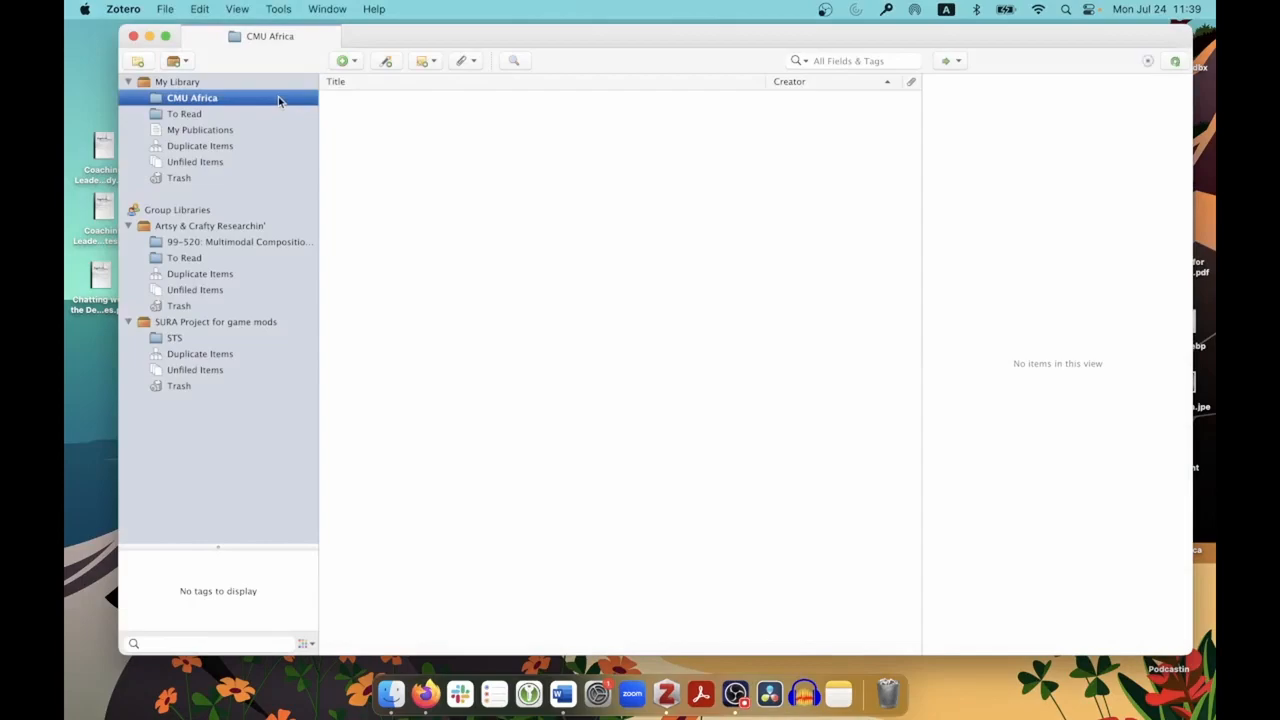
# - Add a subcollection named Orientation under the CMU Africa collection
pyautogui.rightClick(279, 101)
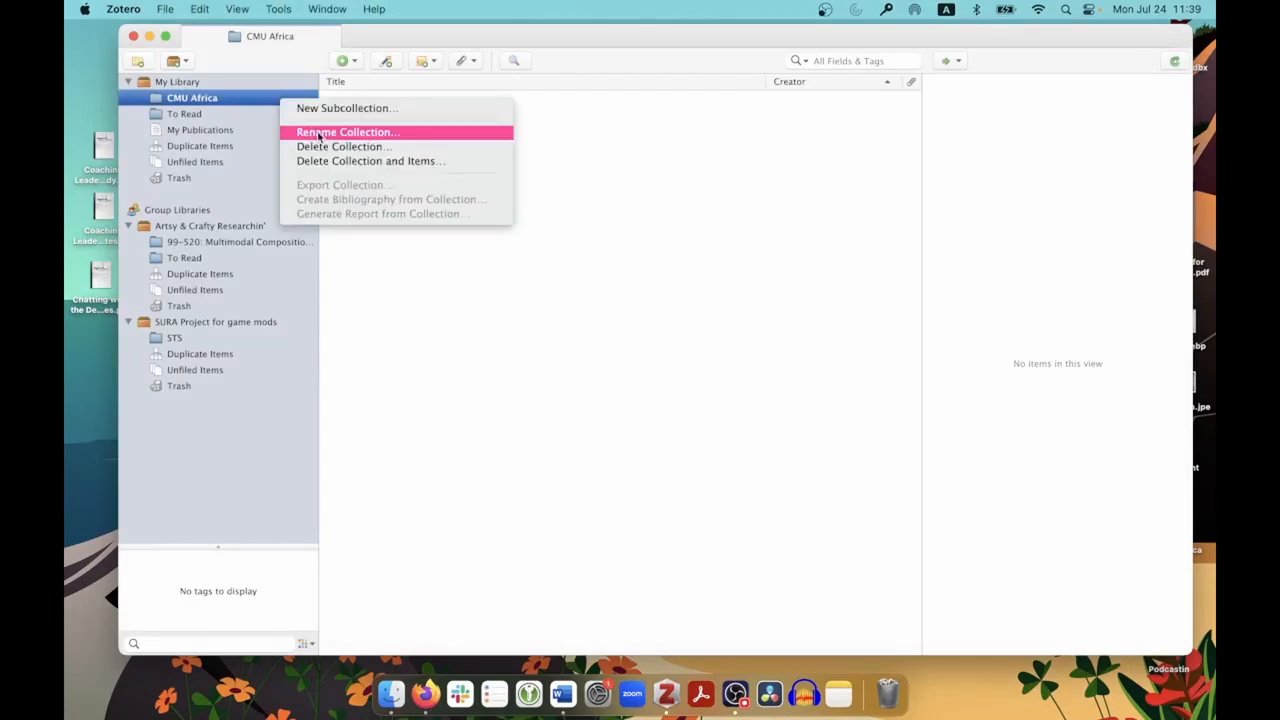
pyautogui.click(354, 108)
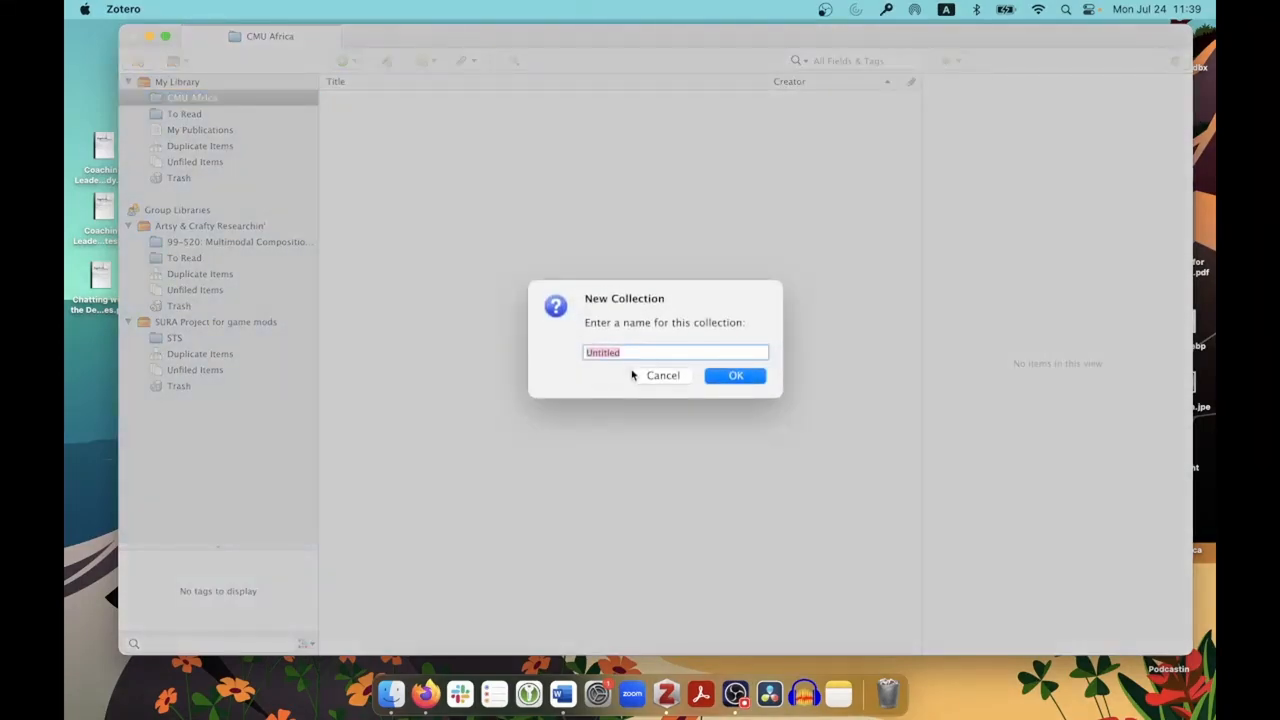
pyautogui.write('Orientation')
pyautogui.press('Return')
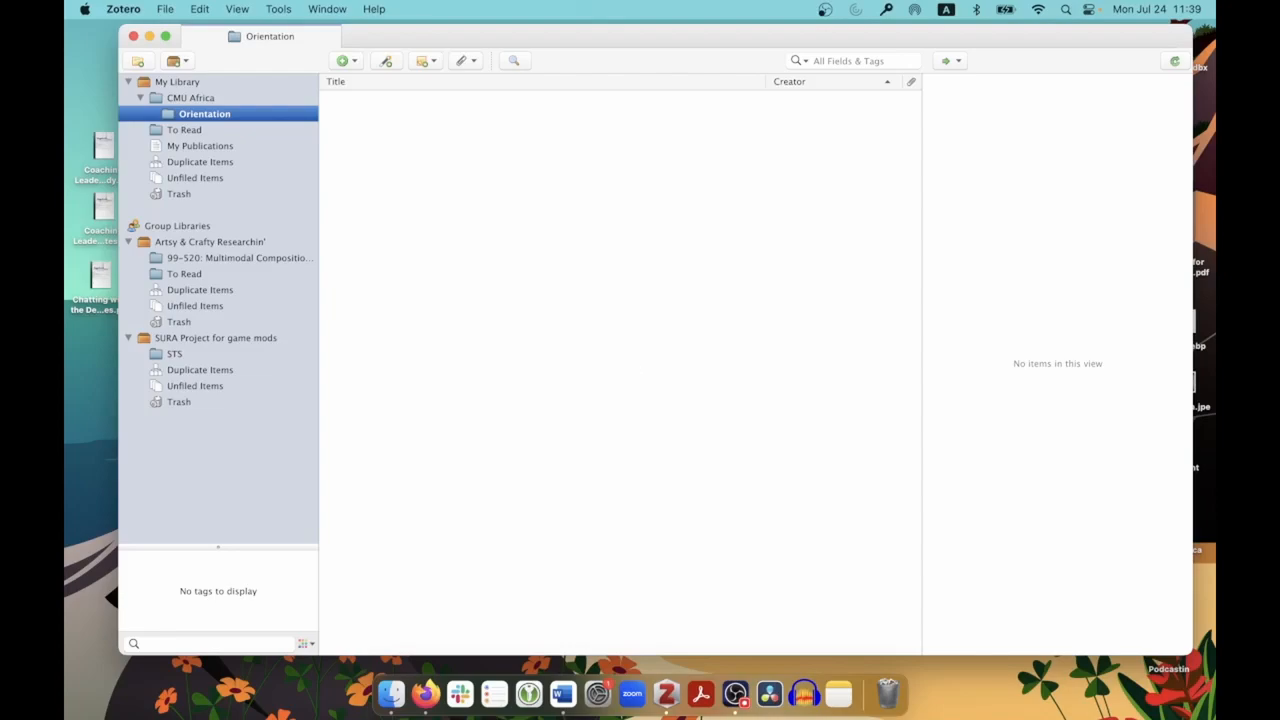
# - Rename the Orientation subcollection as Research Paper
pyautogui.rightClick(270, 116)
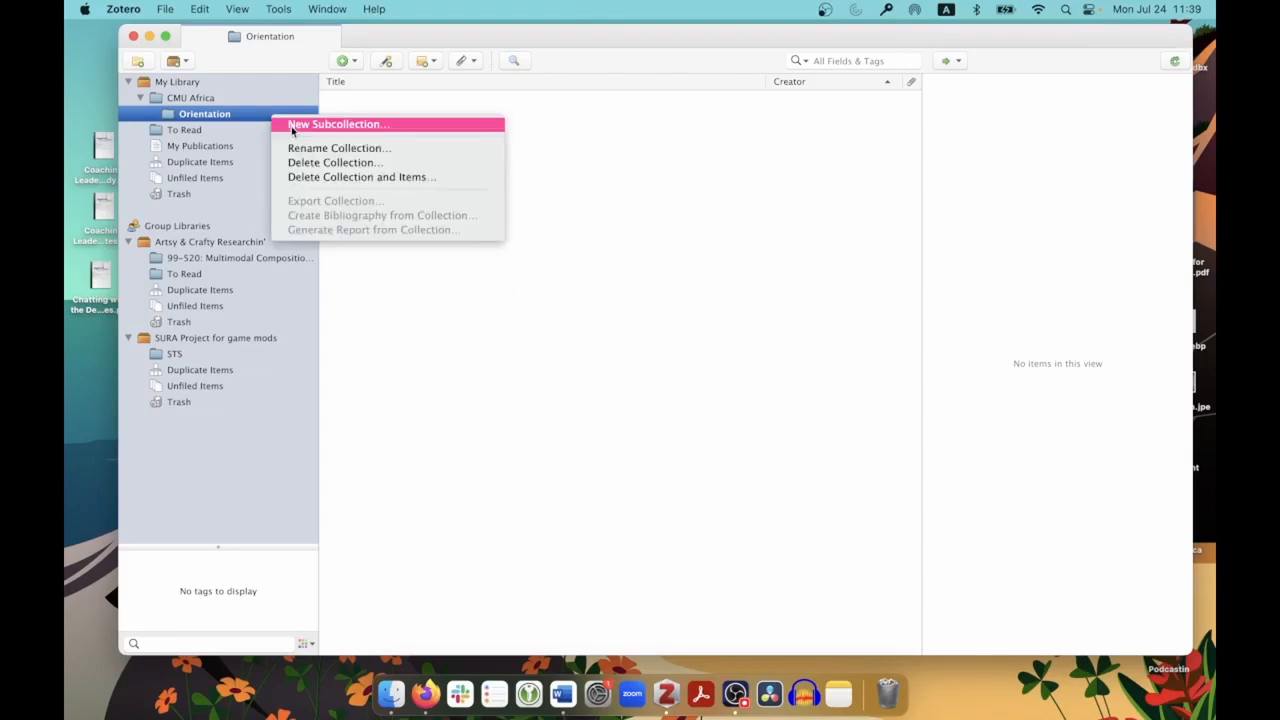
pyautogui.click(408, 150)
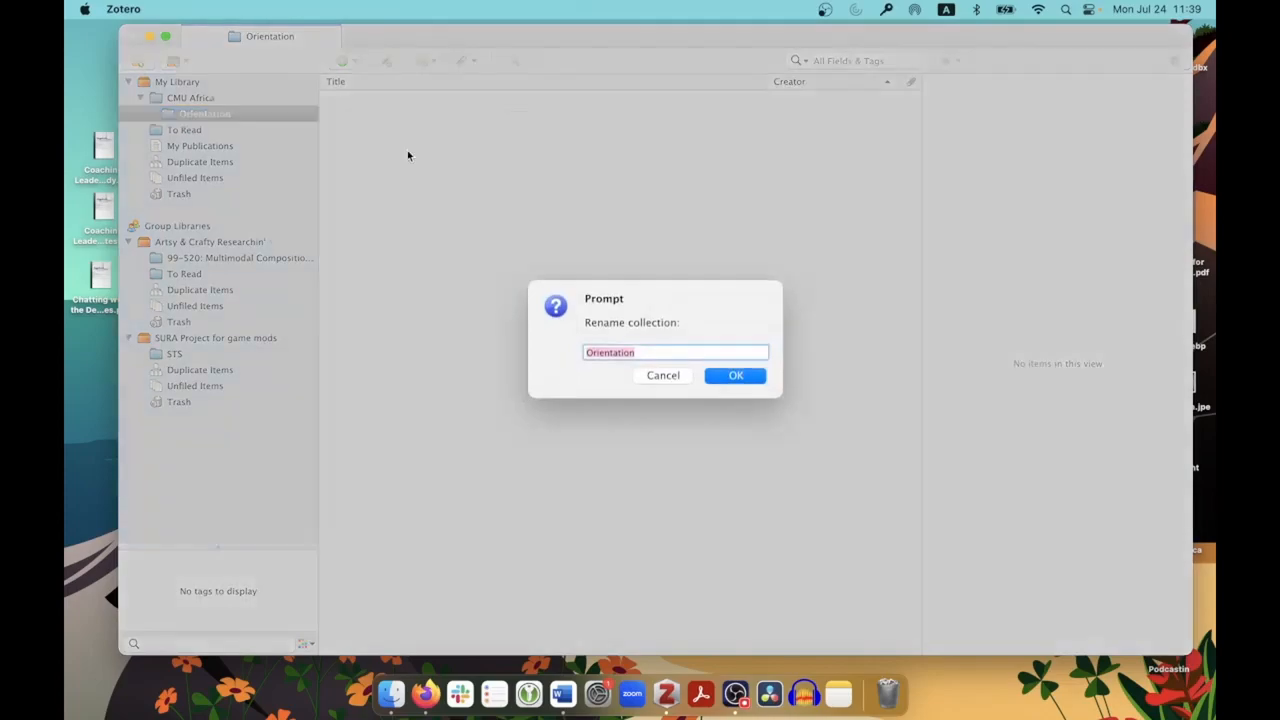
pyautogui.write('Research Paper')
pyautogui.press('Return')
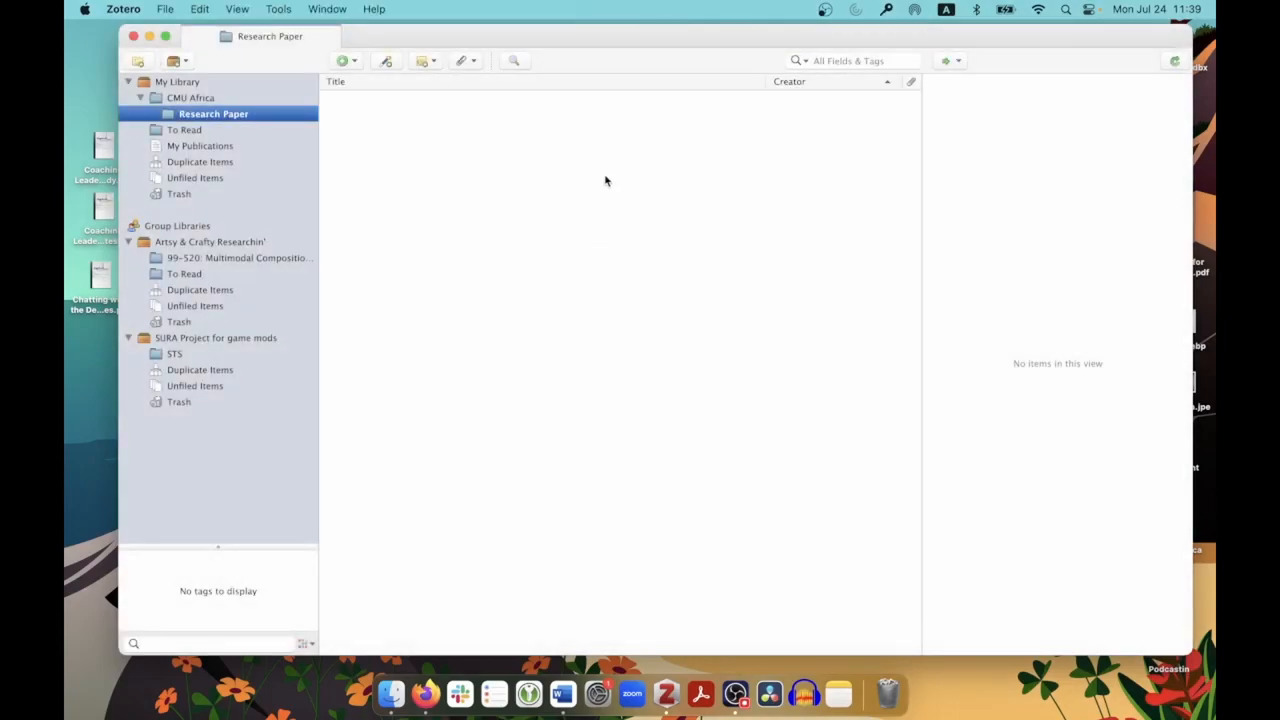
pyautogui.rightClick(270, 113)
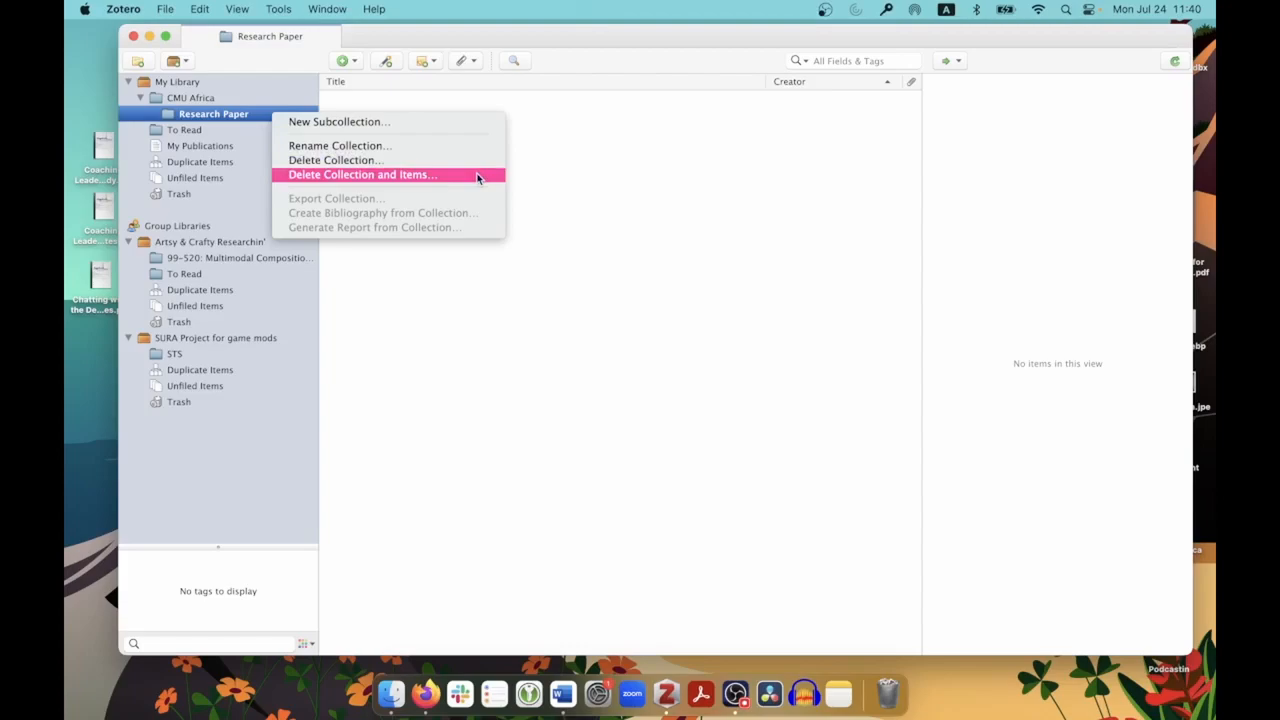
pyautogui.click(532, 172)
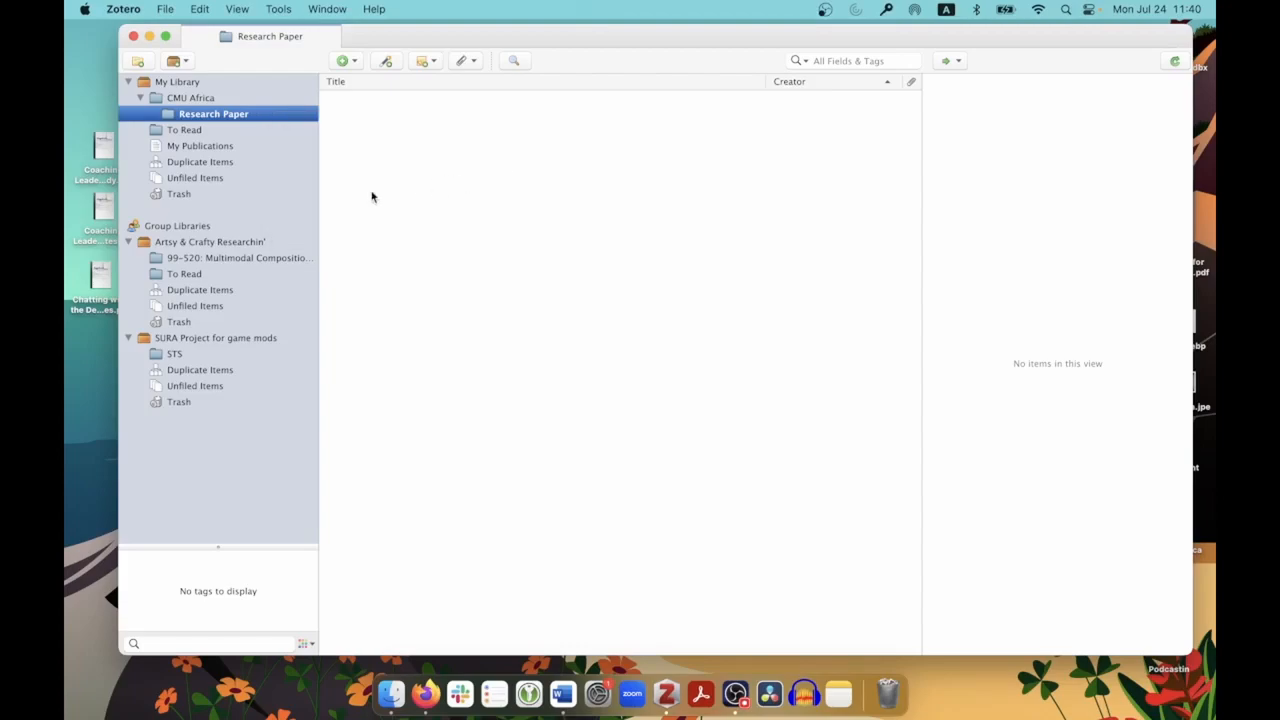
# - View the Trash of My Library and the restore and delete options for the CMU Africa Liaising item
pyautogui.click(180, 195)
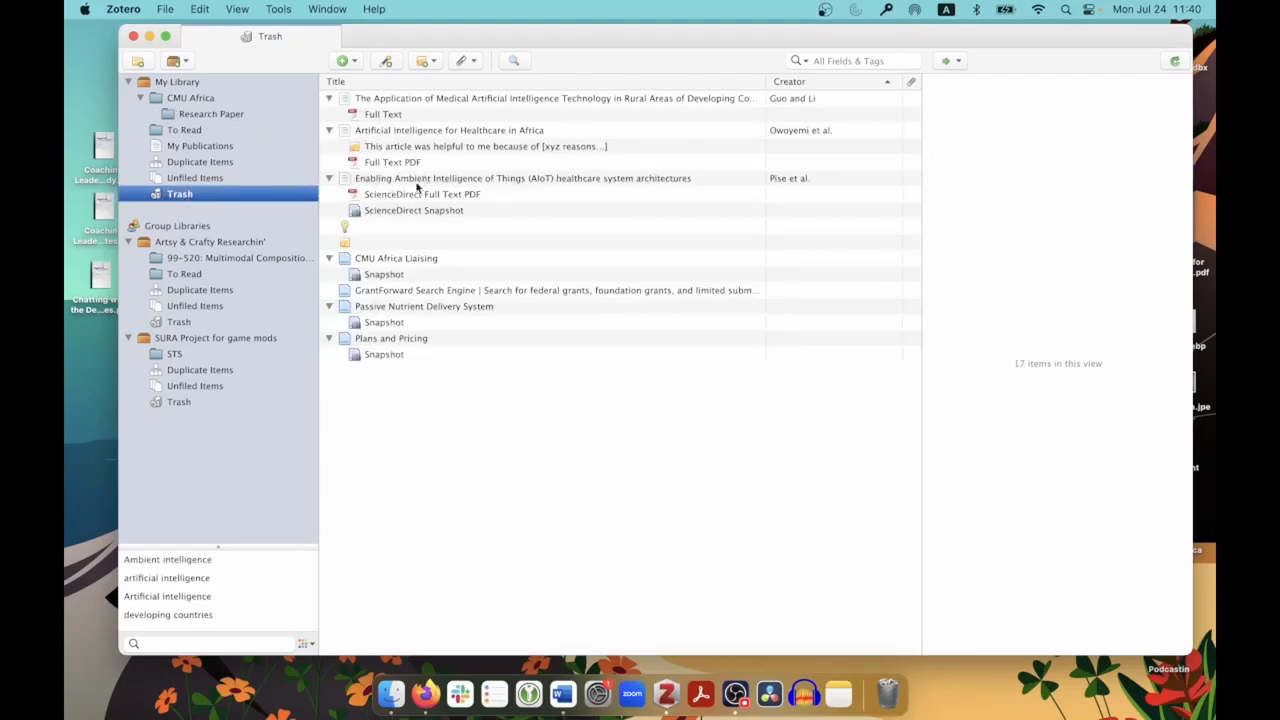
pyautogui.click(396, 261)
pyautogui.rightClick(396, 262)
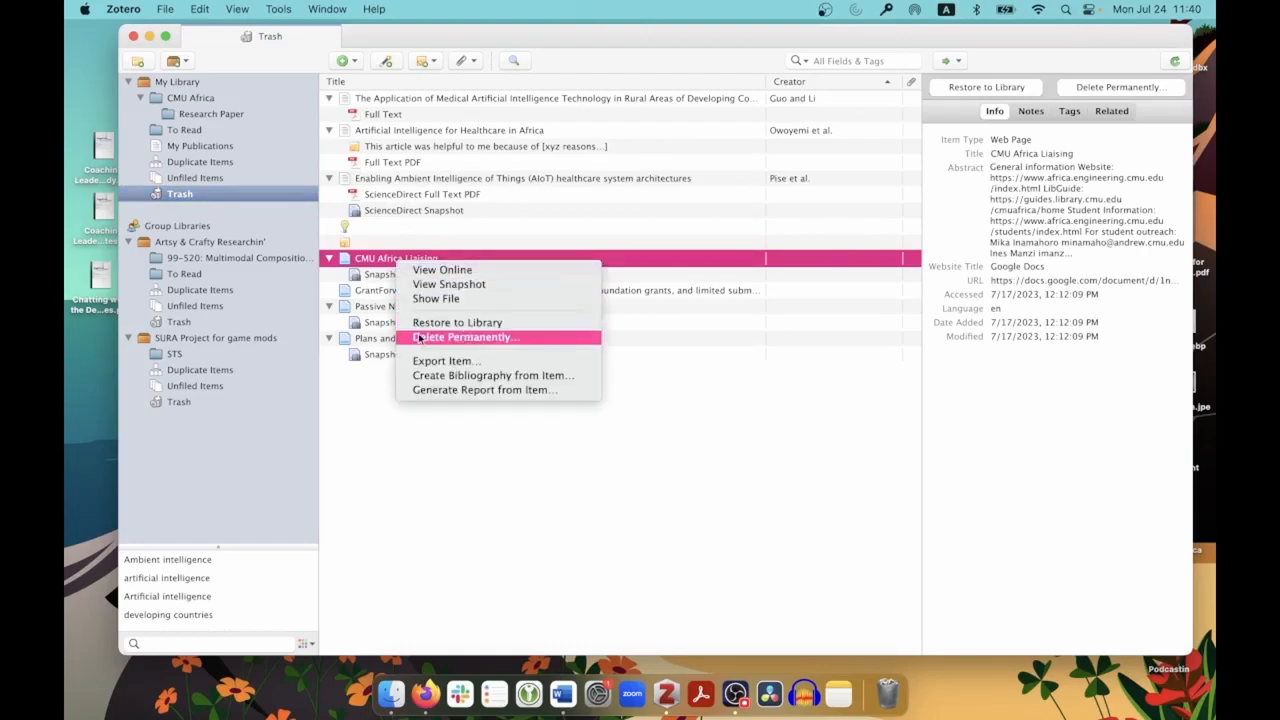
pyautogui.click(308, 293)
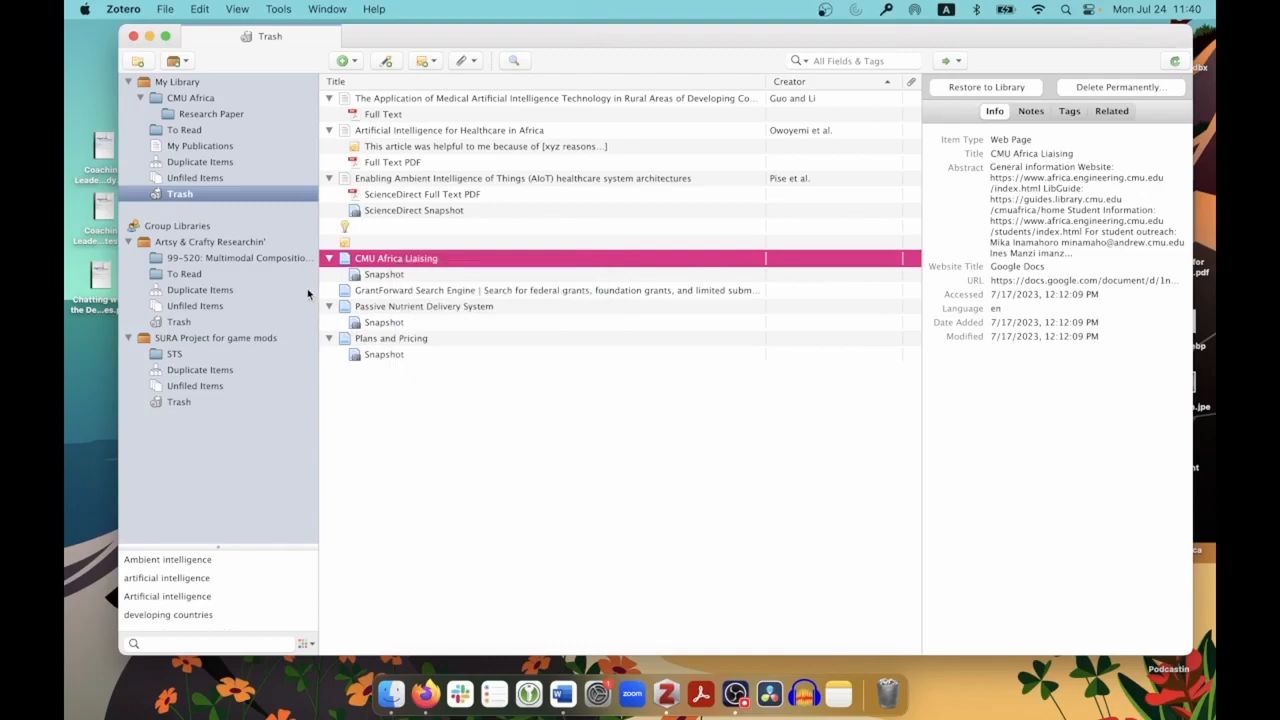
# - Select the CMU Africa collection, switch to the browser and open the Artificial Intelligence for Healthcare in Africa article from the Google Scholar results
pyautogui.click(203, 99)
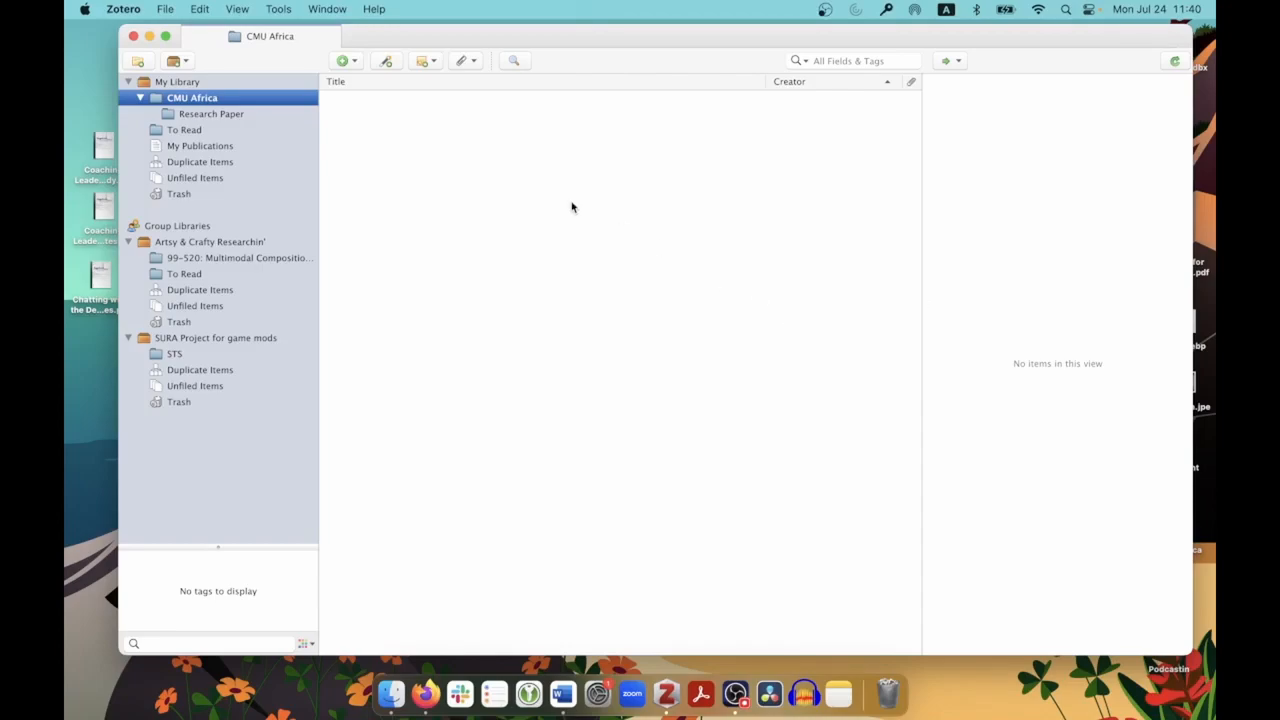
pyautogui.hotkey('ctrl', 'Right')
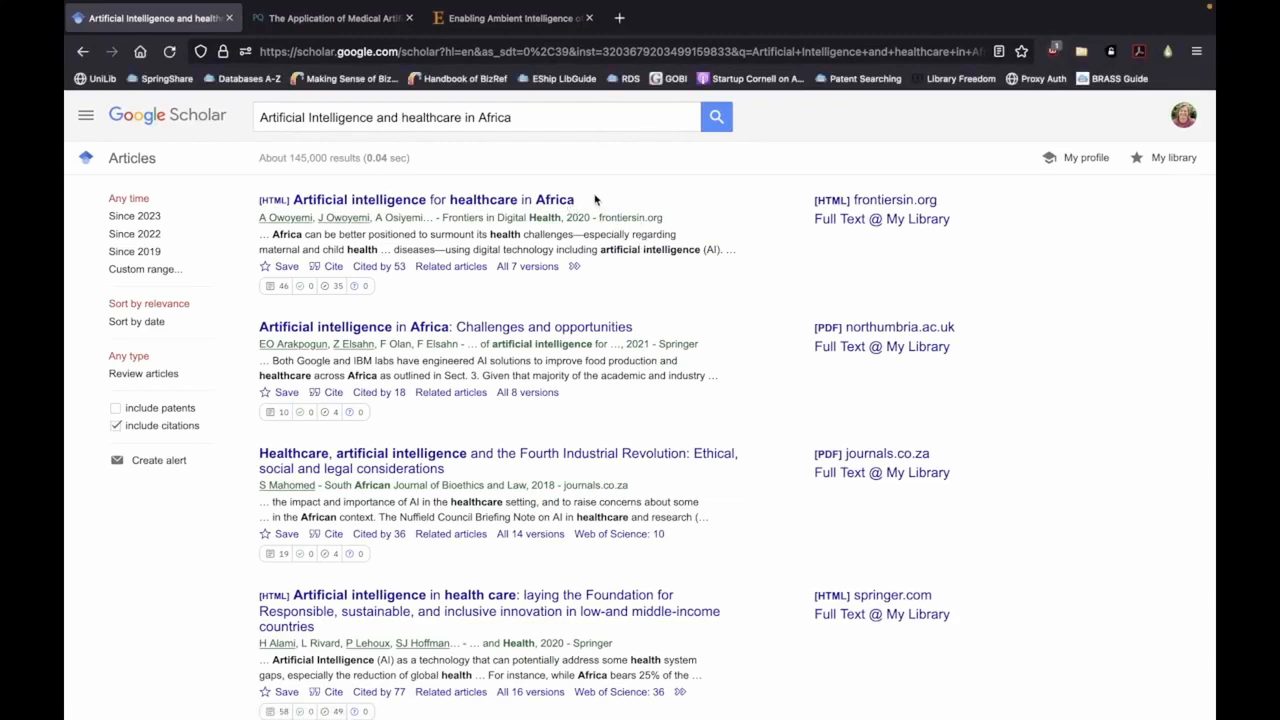
pyautogui.click(541, 202)
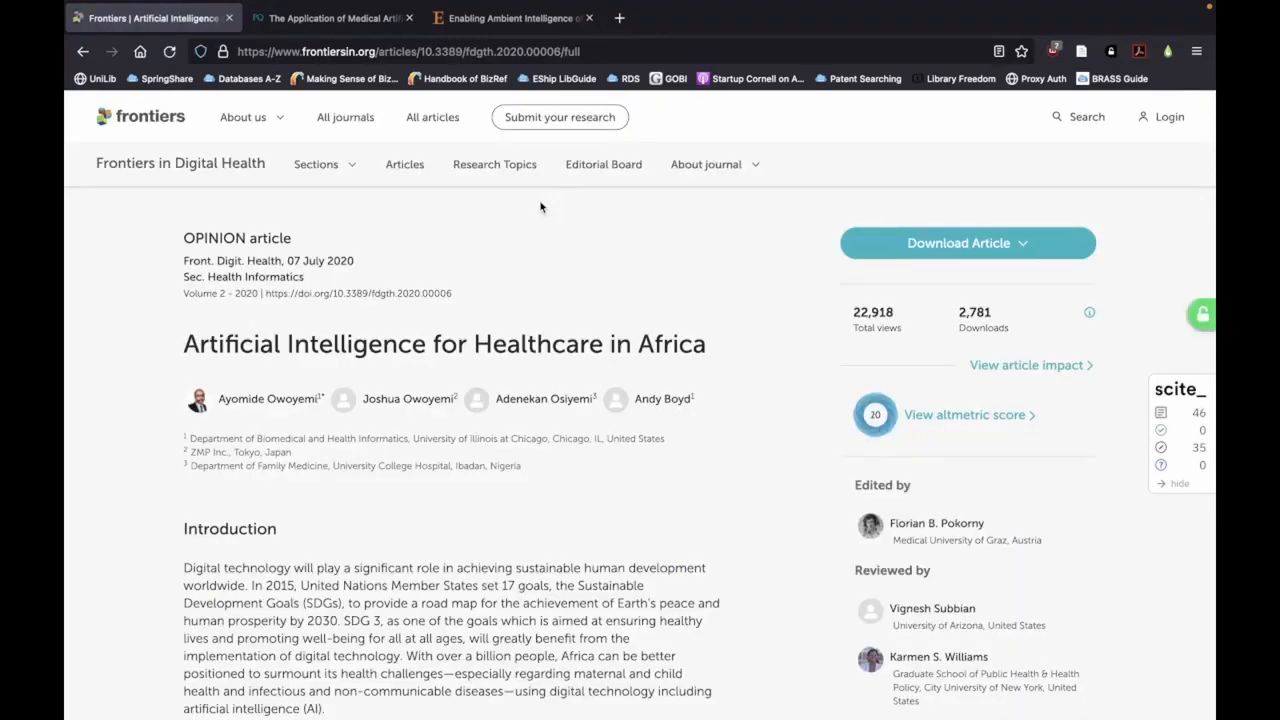
pyautogui.scroll(-2, 540, 207)
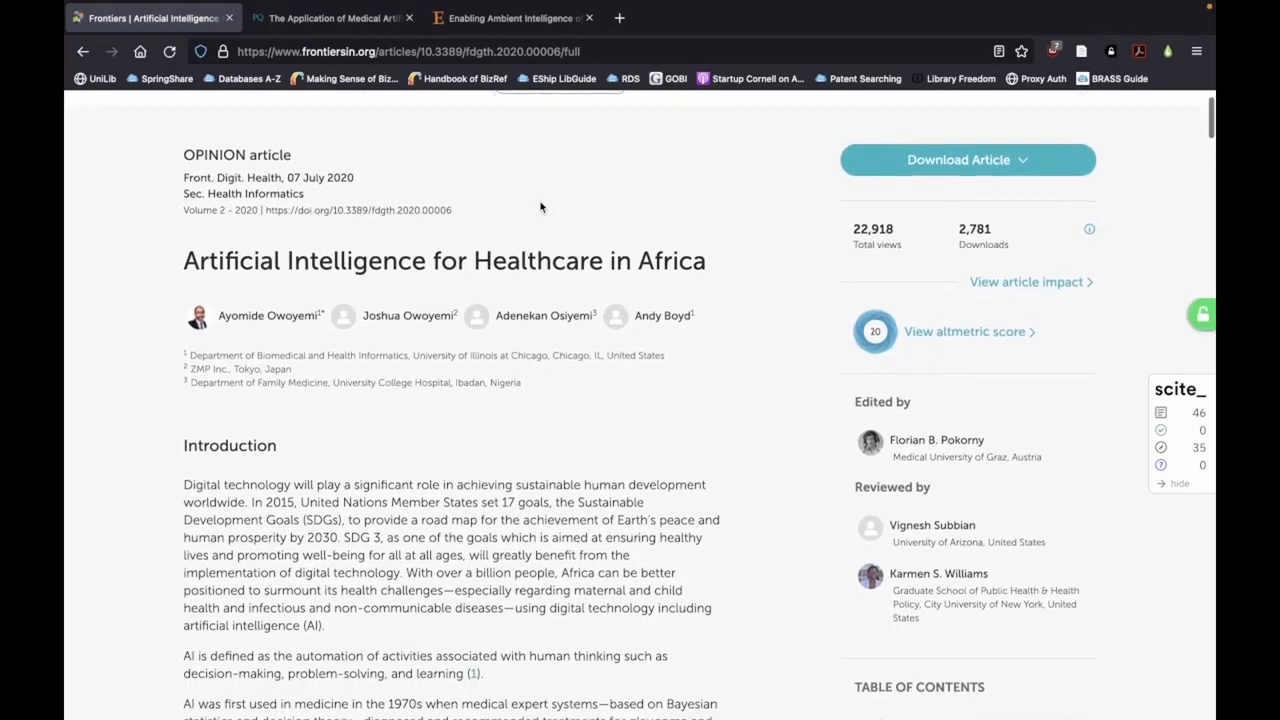
pyautogui.scroll(-1, 540, 207)
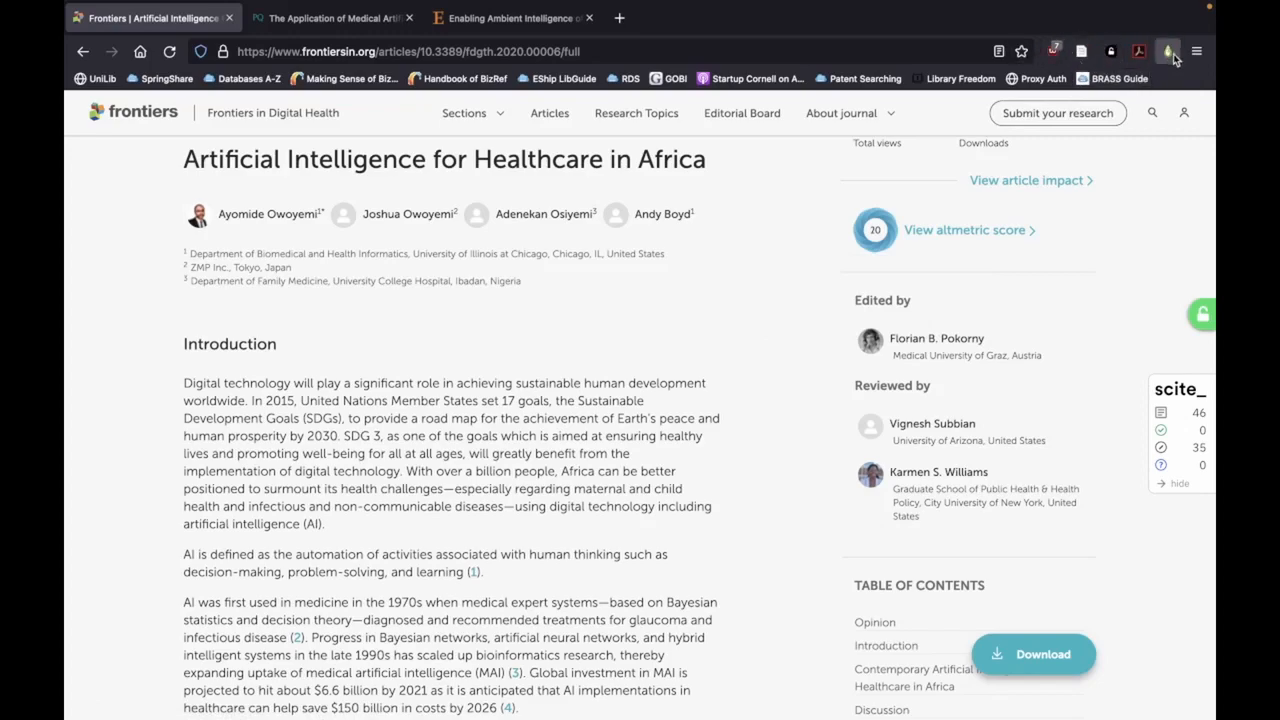
# - Save the Frontiers article to Zotero in the CMU Africa collection, expanding its subcollections in the save destinations
pyautogui.click(1080, 52)
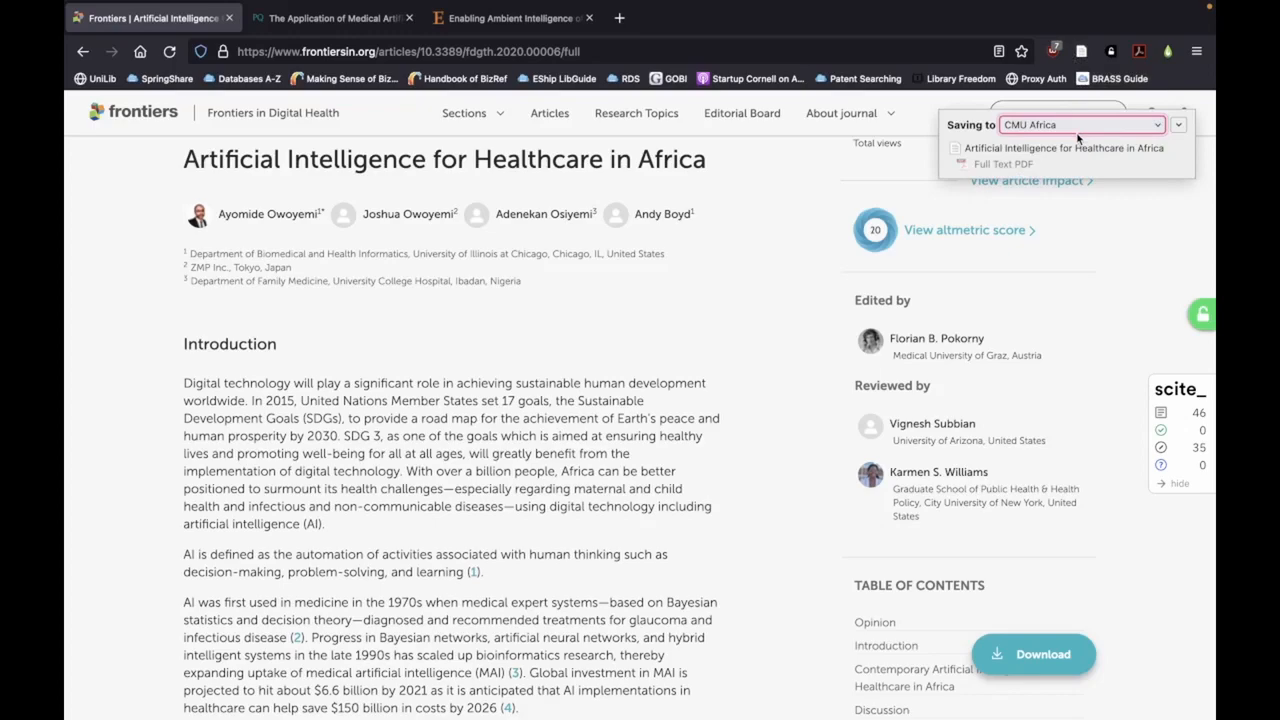
pyautogui.click(1180, 125)
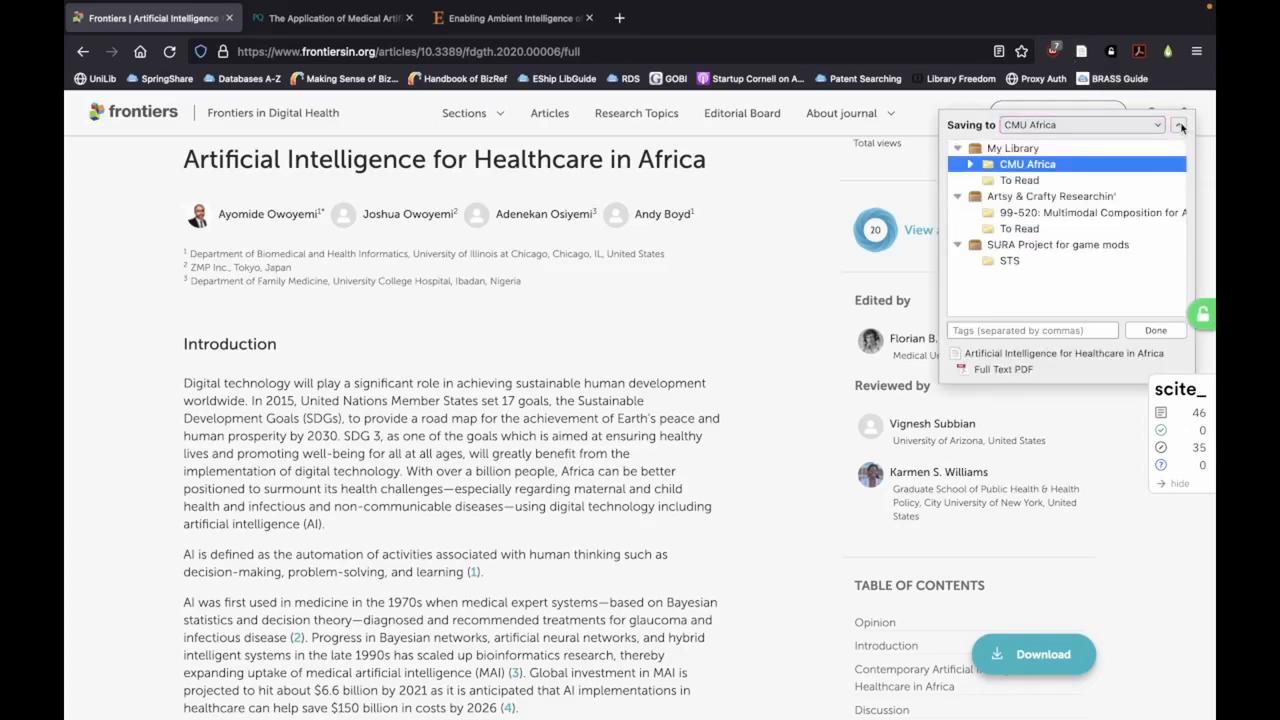
pyautogui.click(971, 165)
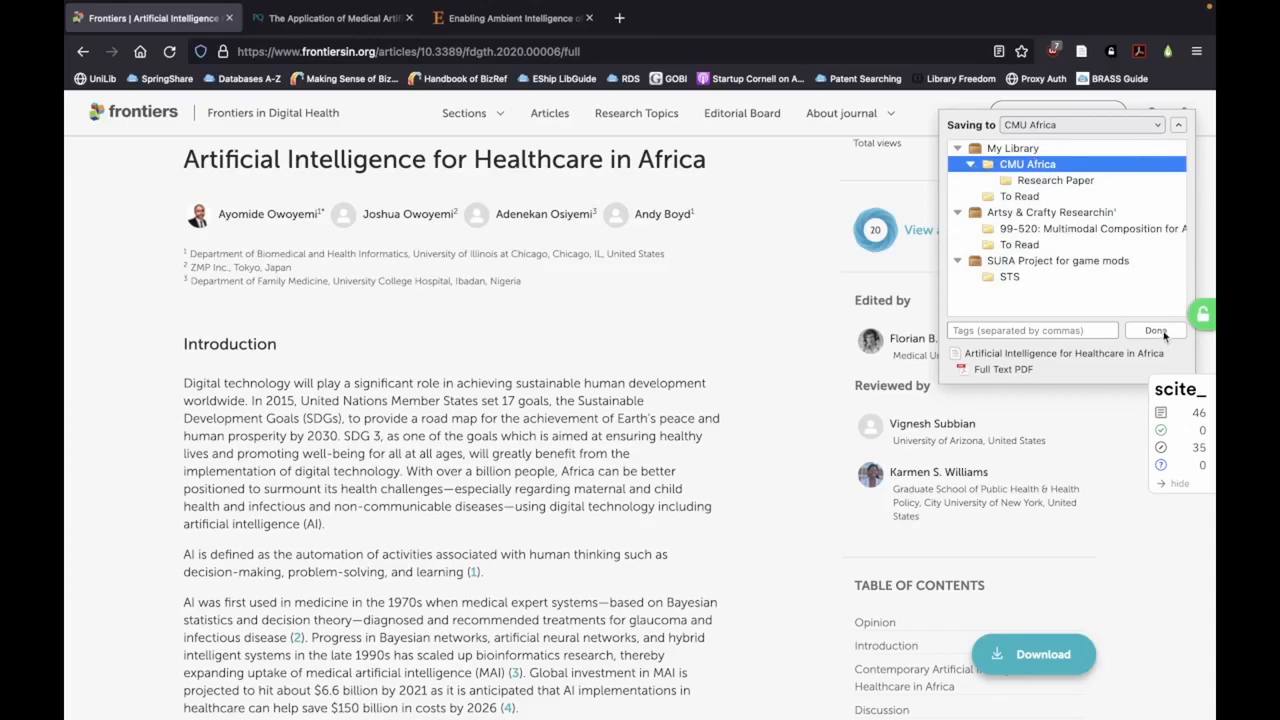
pyautogui.click(1157, 331)
# - Save the ProQuest article on medical artificial intelligence technology in rural areas to the CMU Africa collection
pyautogui.click(316, 28)
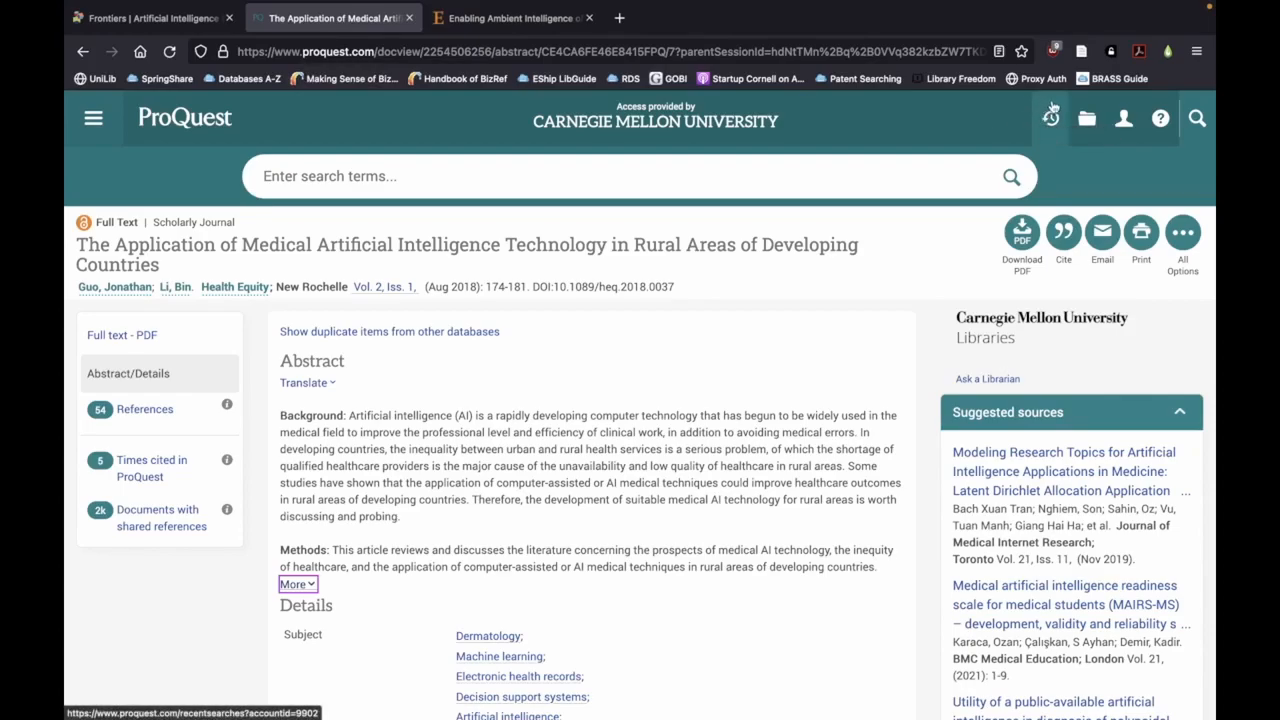
pyautogui.scroll(-5, 792, 289)
pyautogui.scroll(-3, 792, 289)
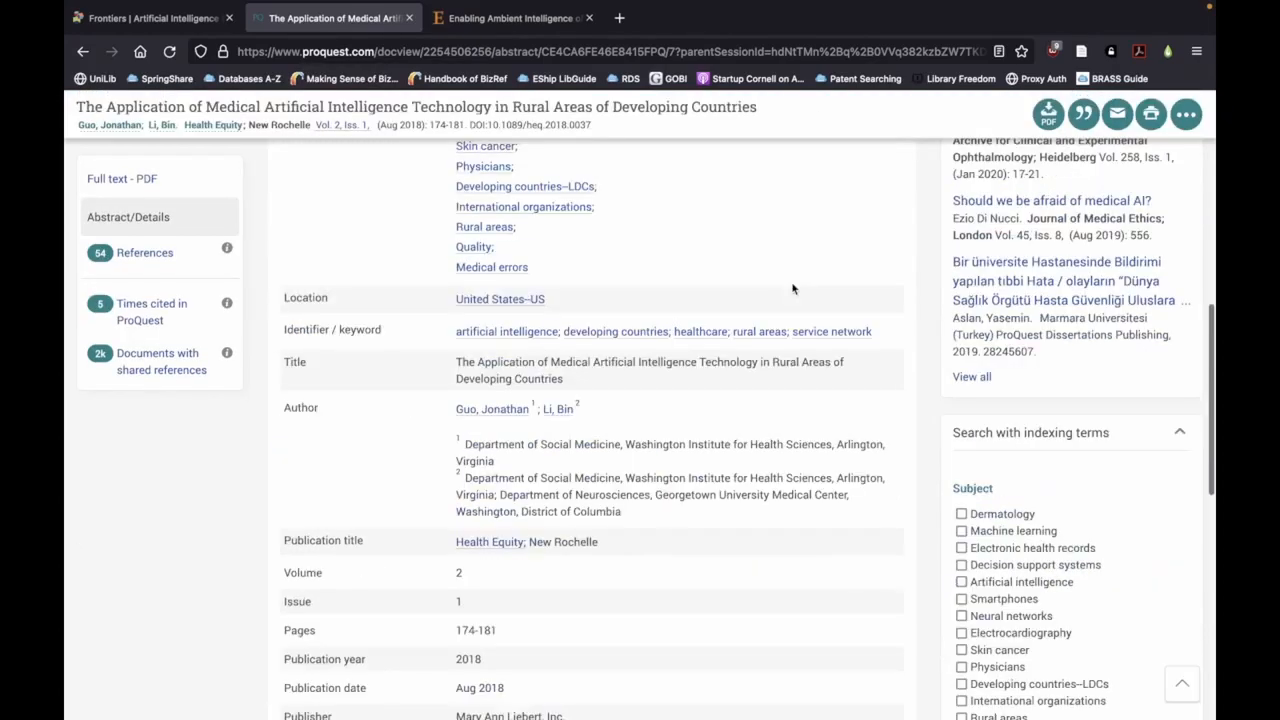
pyautogui.scroll(8, 792, 289)
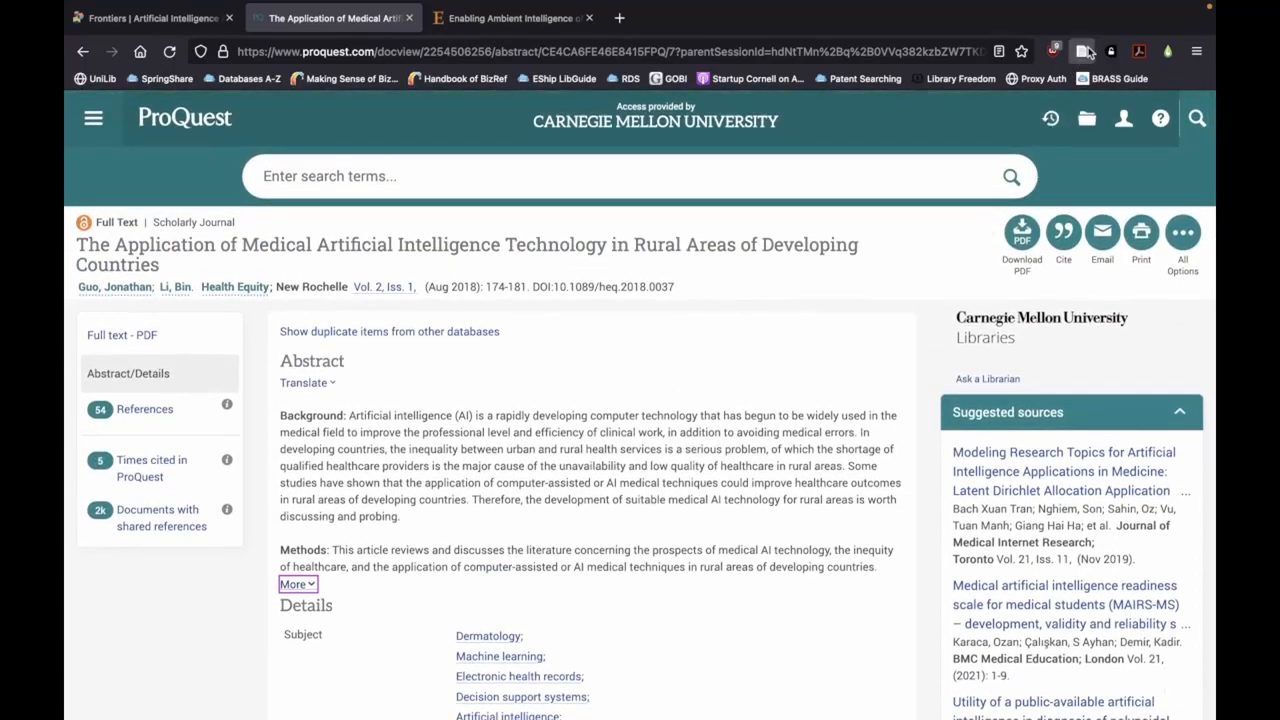
pyautogui.click(1084, 51)
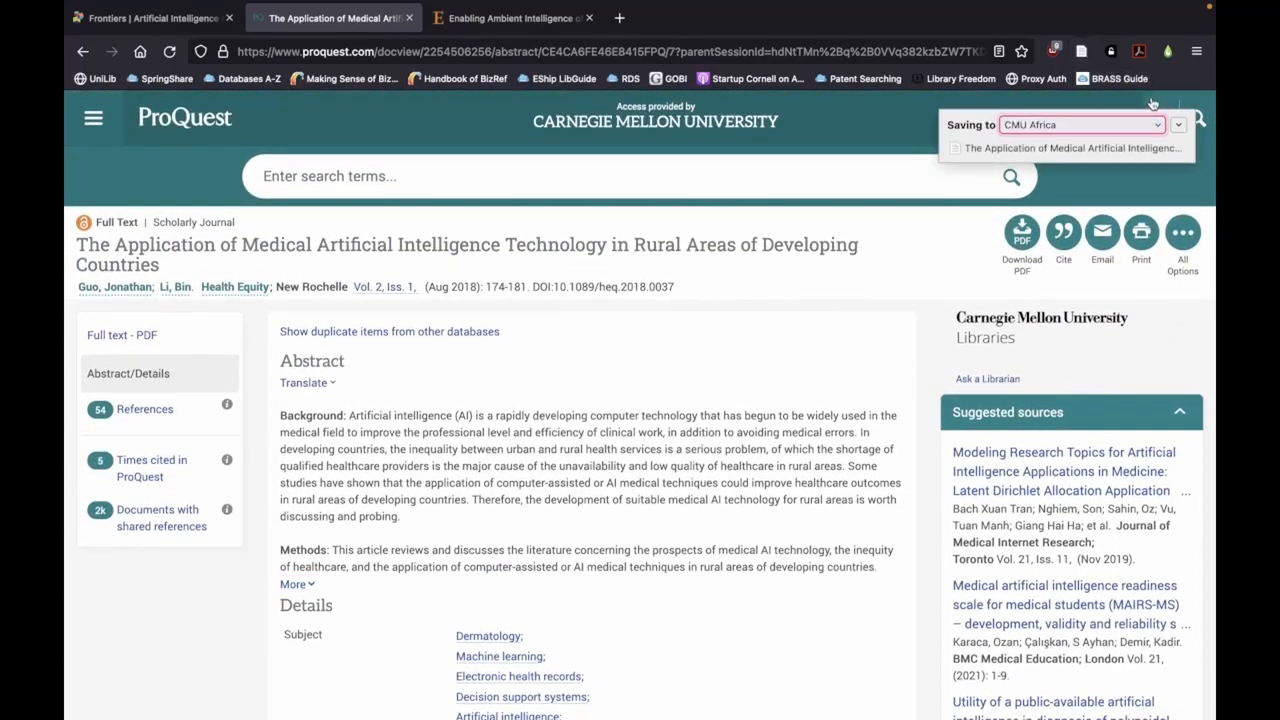
pyautogui.click(1178, 124)
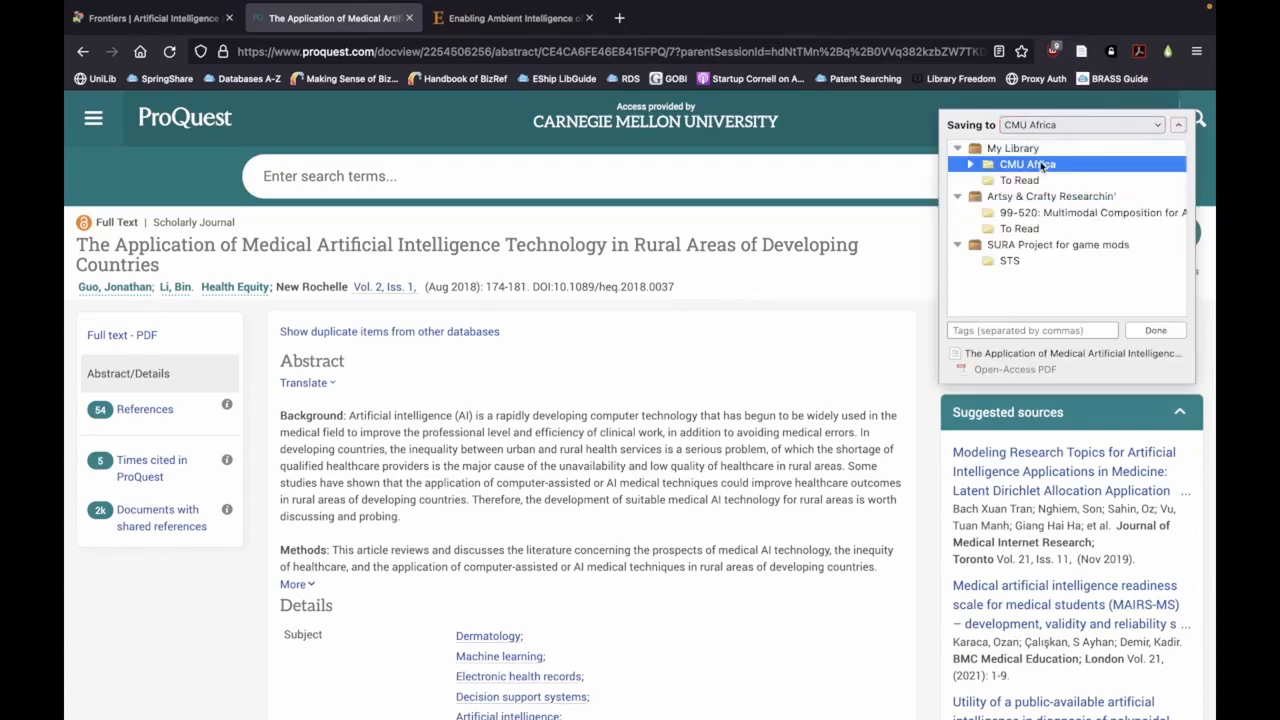
pyautogui.click(924, 209)
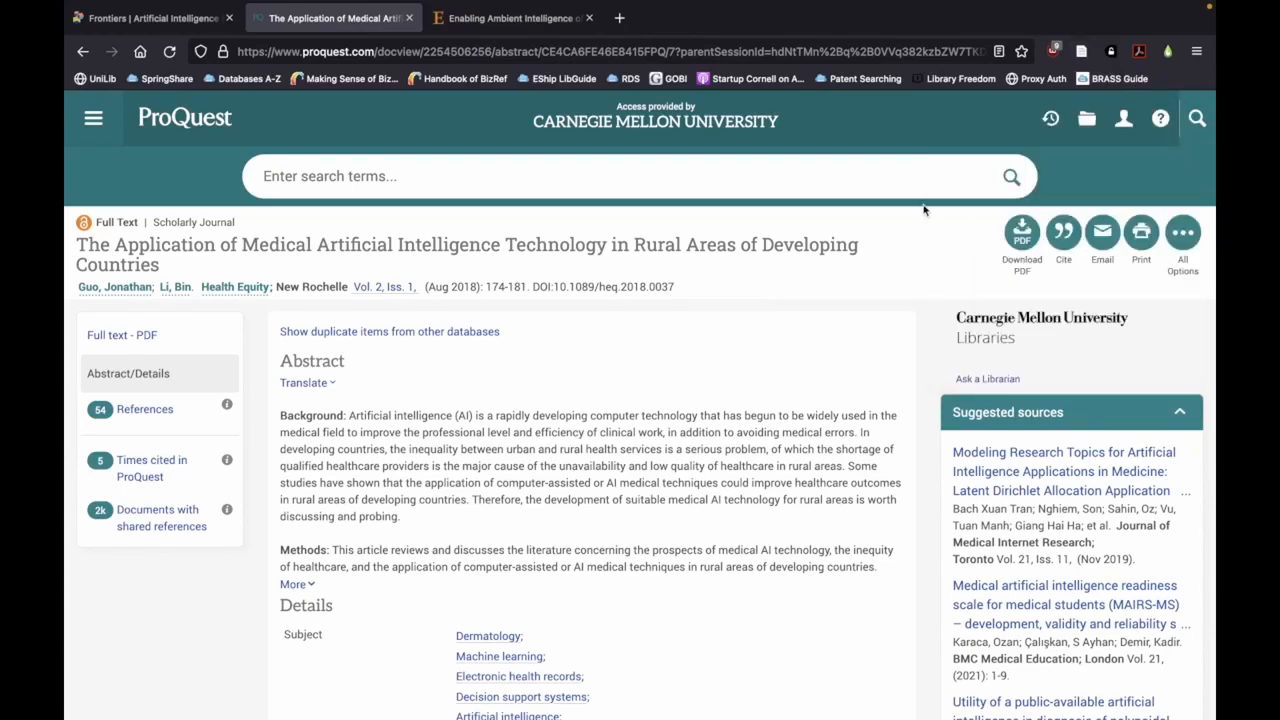
# - Save the ScienceDirect article Enabling Ambient Intelligence of Things (AIoT) healthcare system architectures to Zotero
pyautogui.click(546, 31)
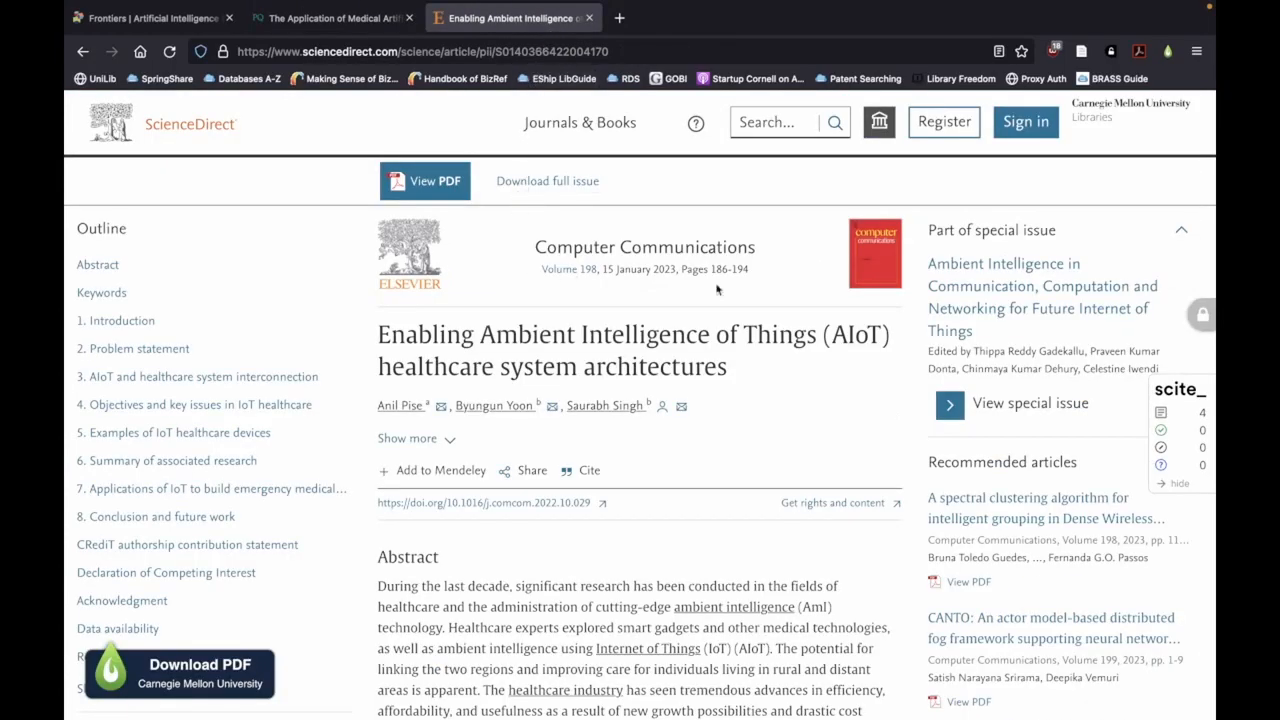
pyautogui.scroll(-3, 791, 388)
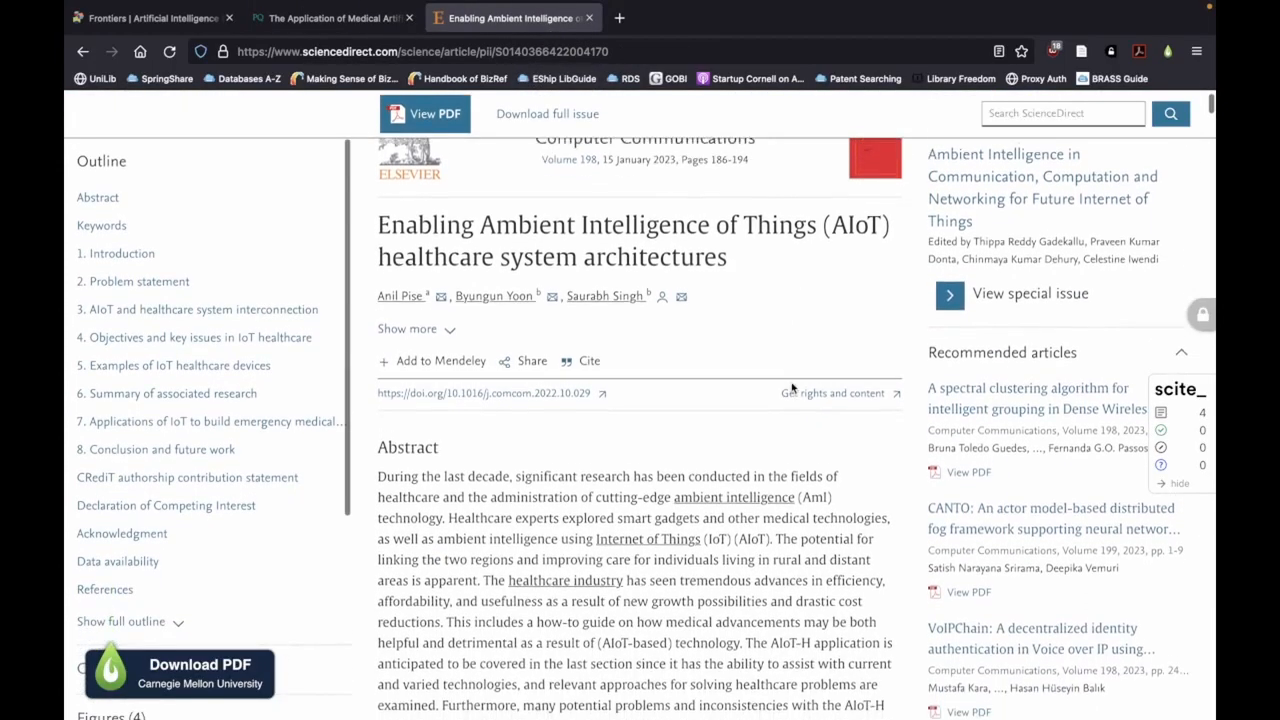
pyautogui.click(1079, 62)
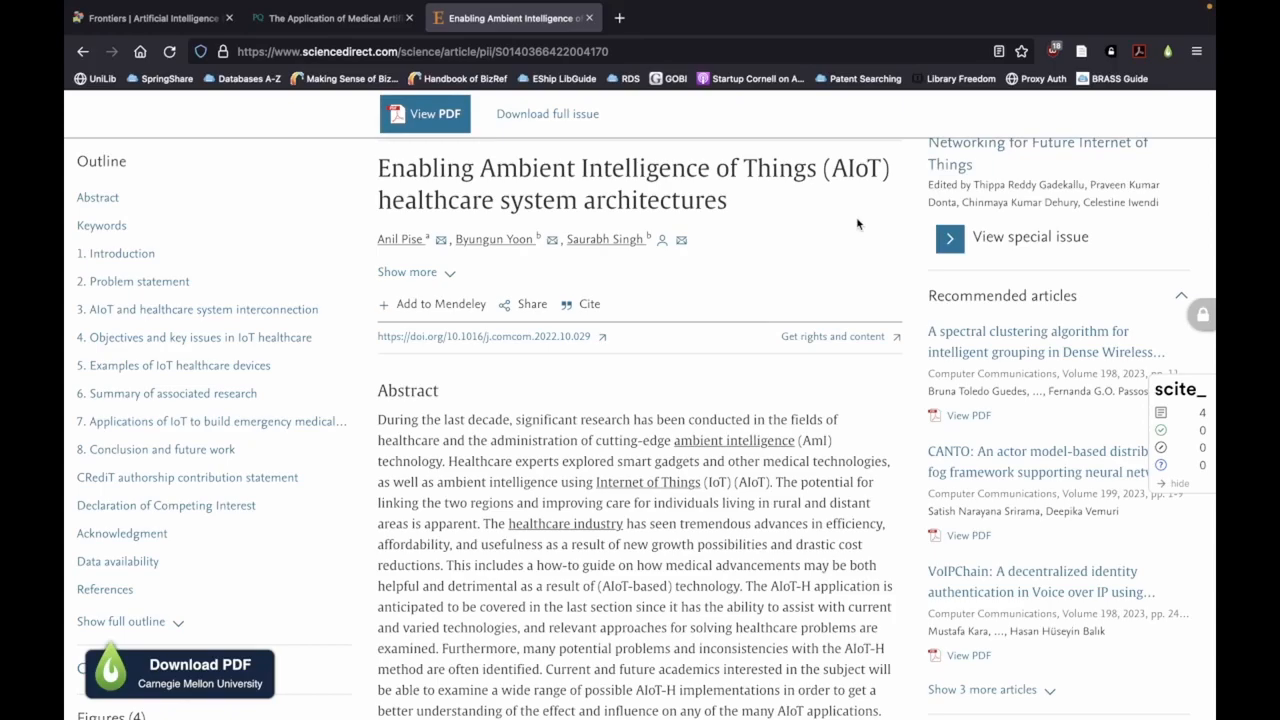
# - Switch back to Zotero and review the bibliographic details of the articles saved in the CMU Africa collection
pyautogui.hotkey('ctrl', 'Left')
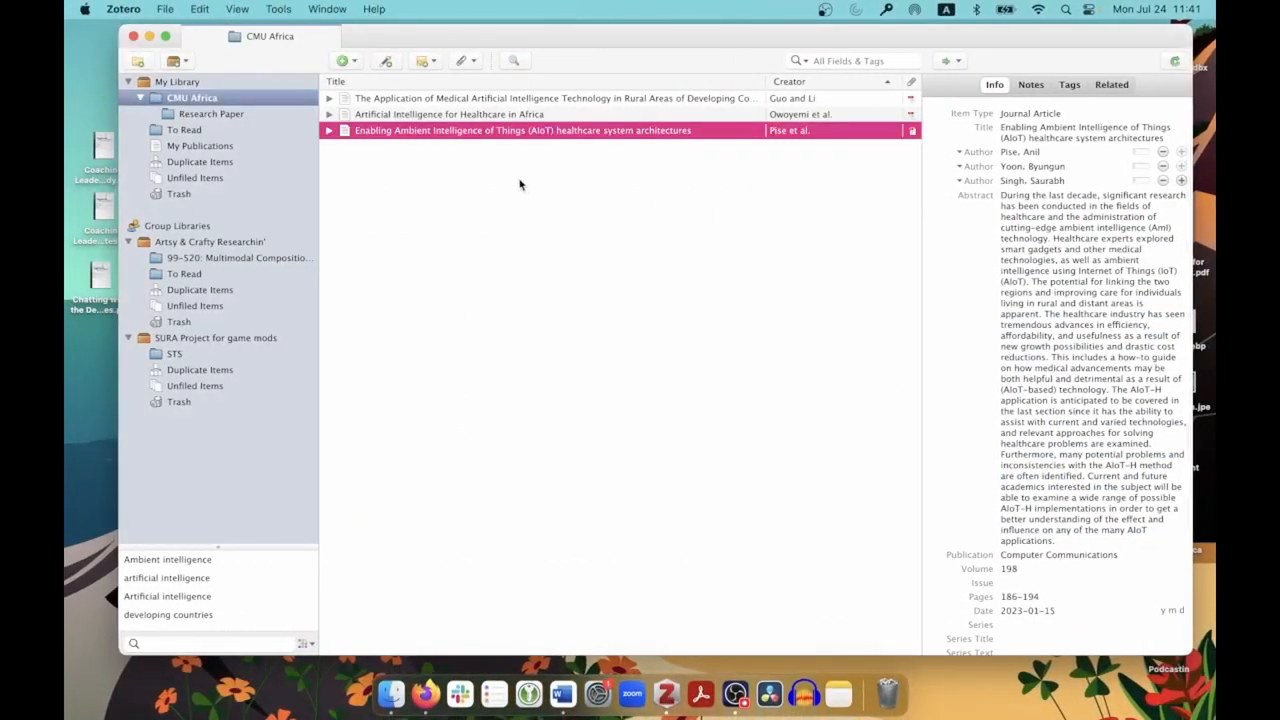
pyautogui.click(447, 116)
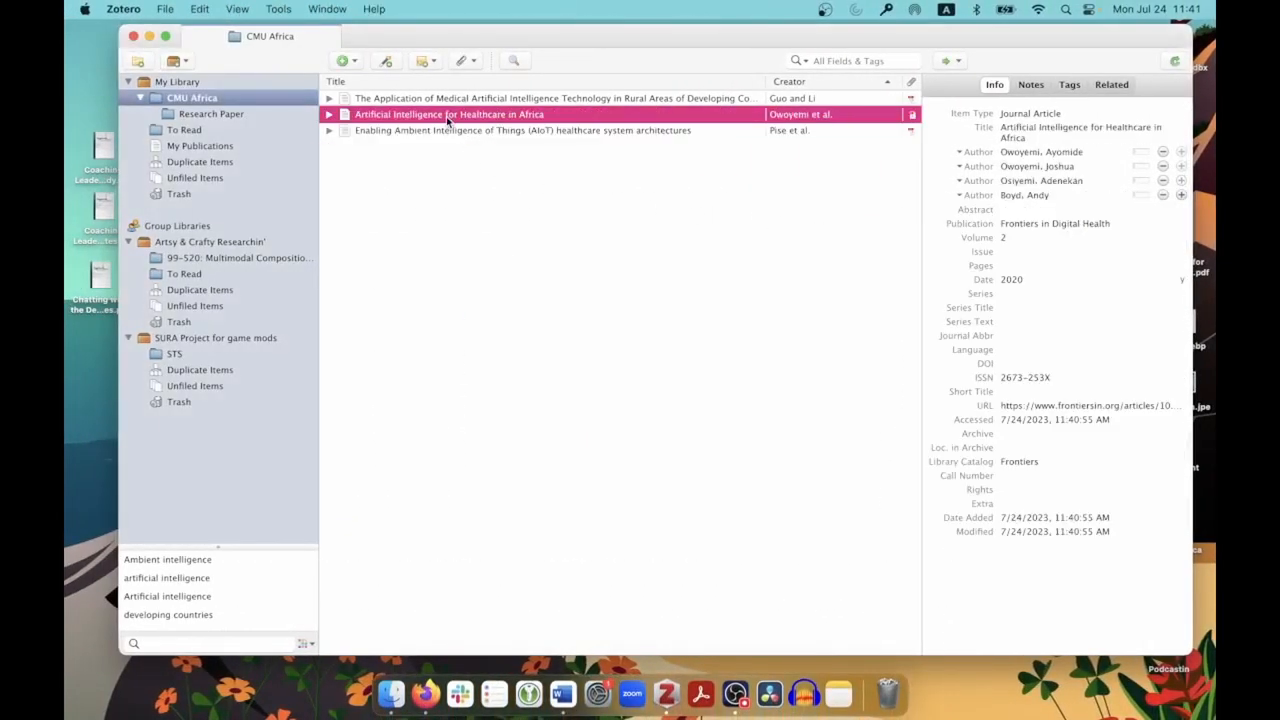
pyautogui.click(463, 101)
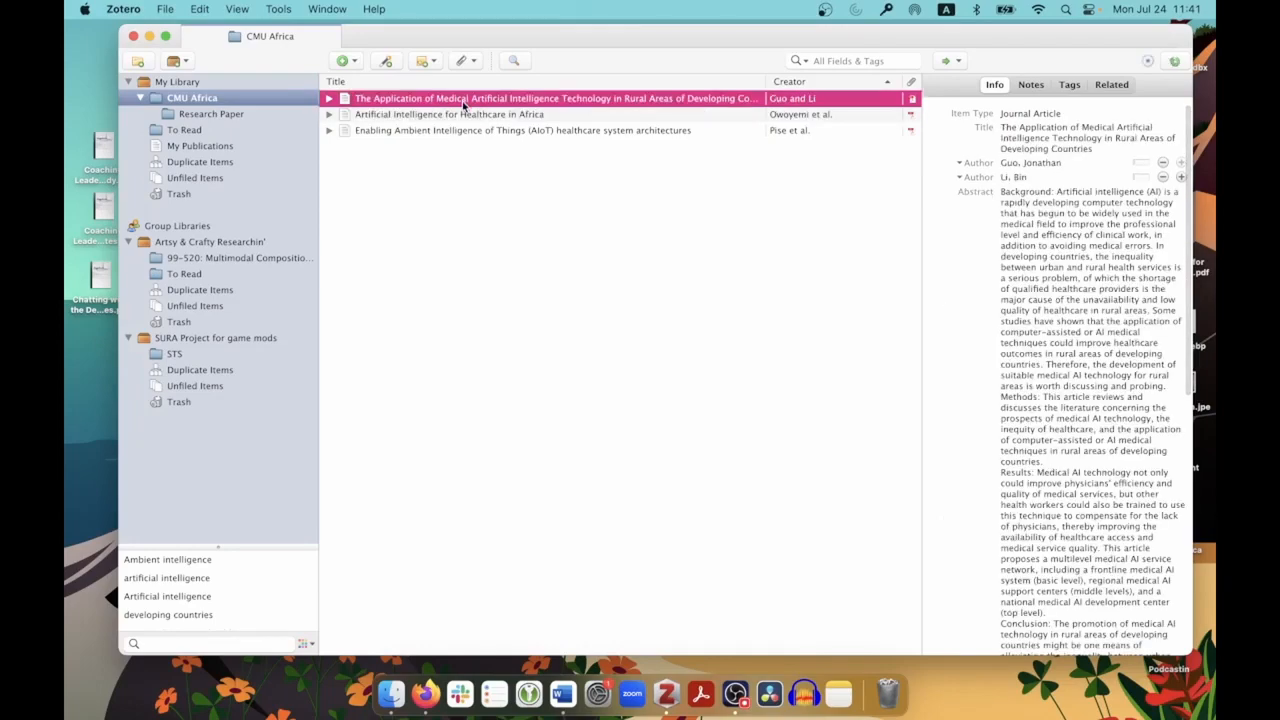
pyautogui.click(464, 117)
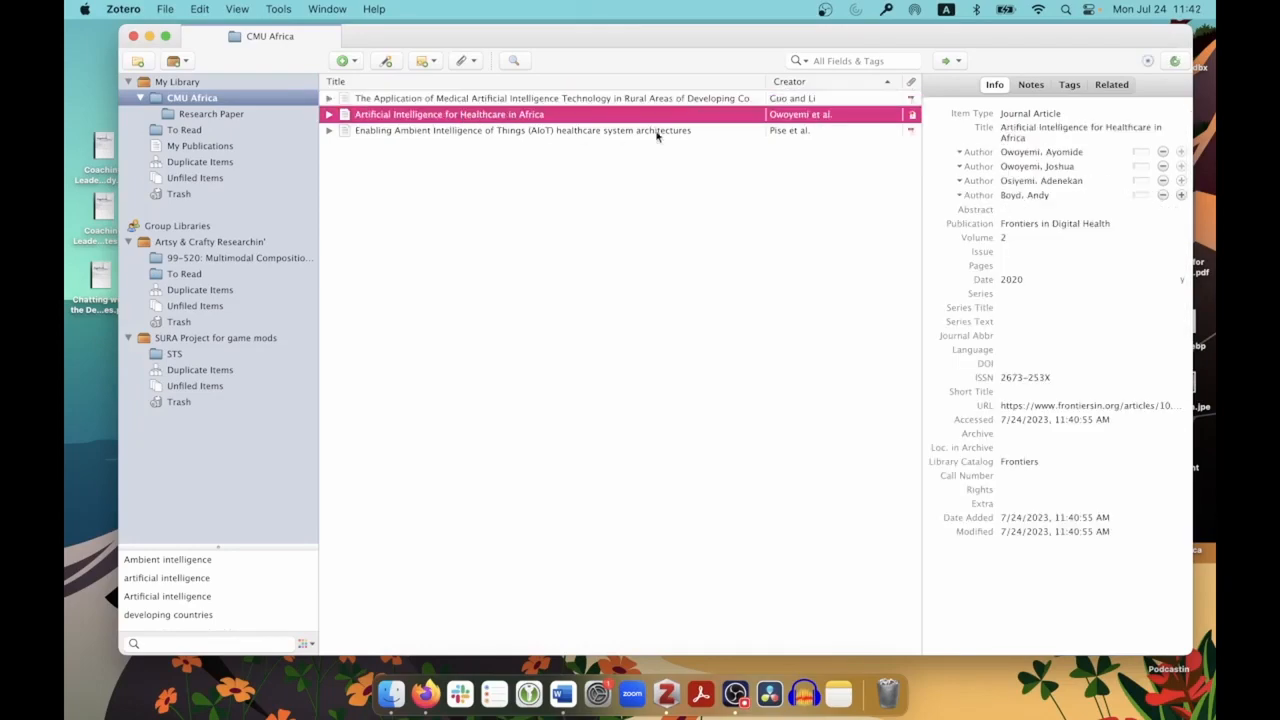
# - Open the Issue and Pages fields of the Artificial Intelligence for Healthcare in Africa item for editing
pyautogui.click(1075, 127)
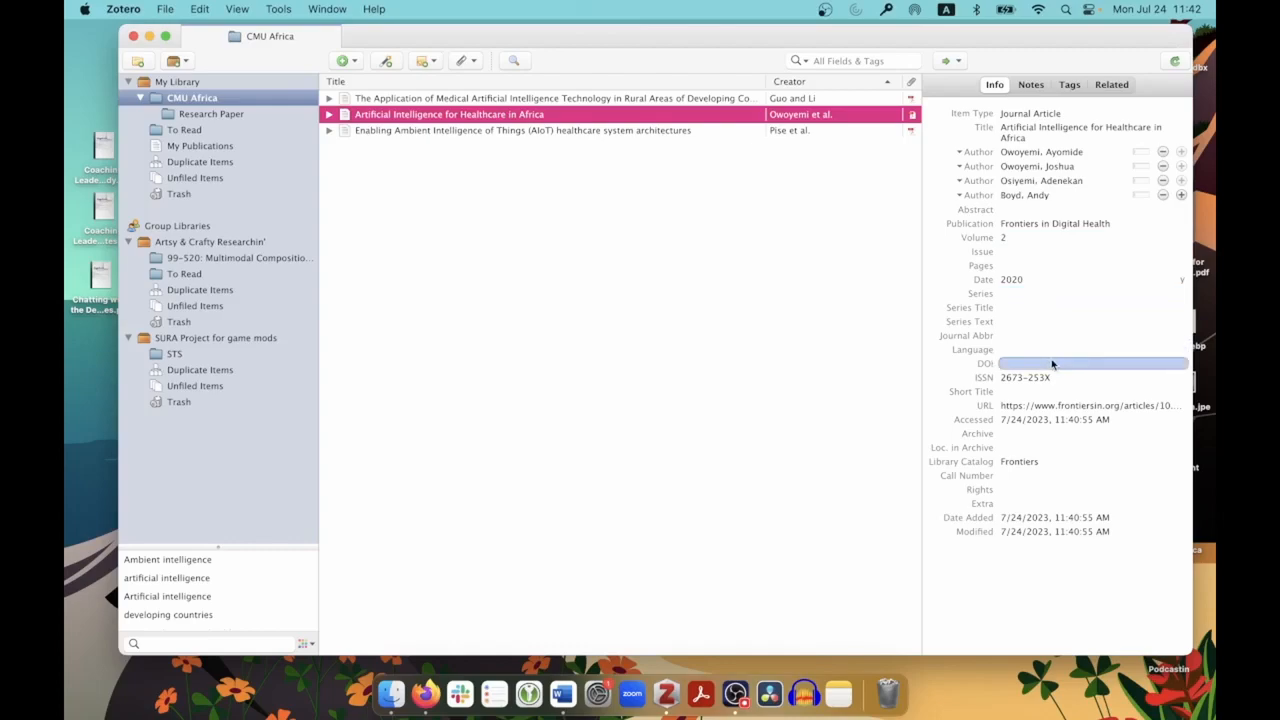
pyautogui.click(1049, 254)
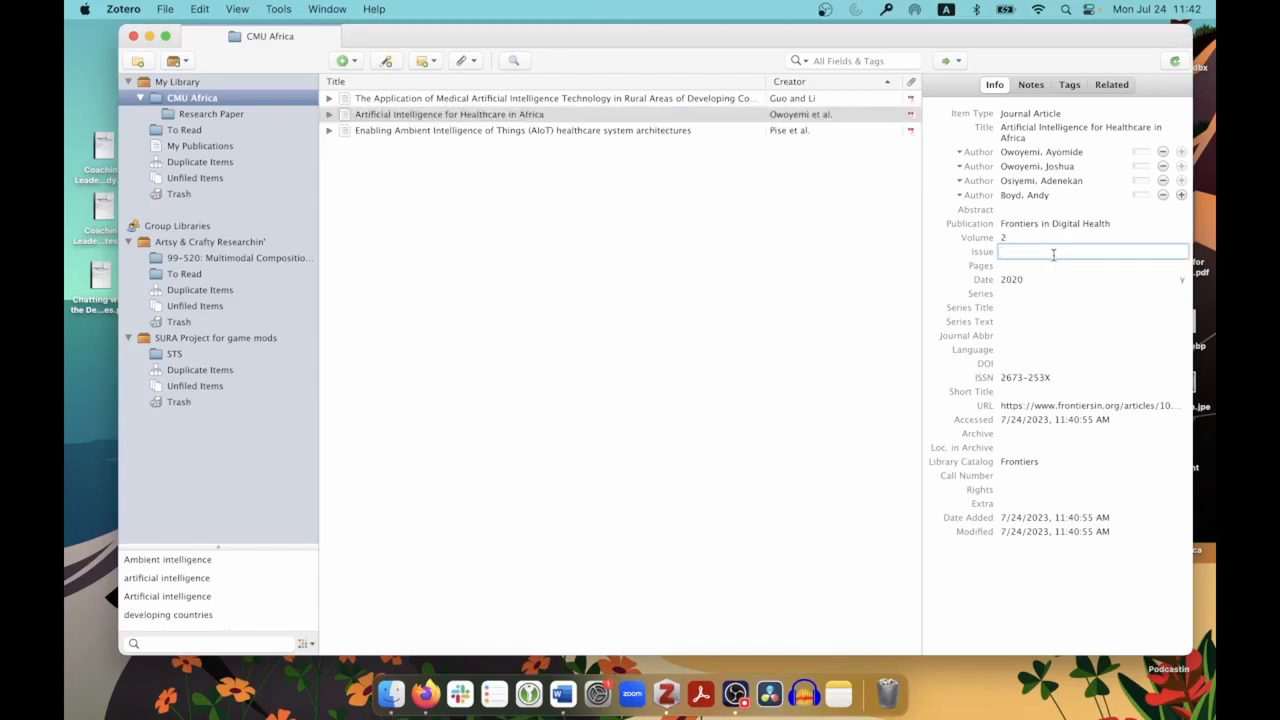
pyautogui.click(1043, 265)
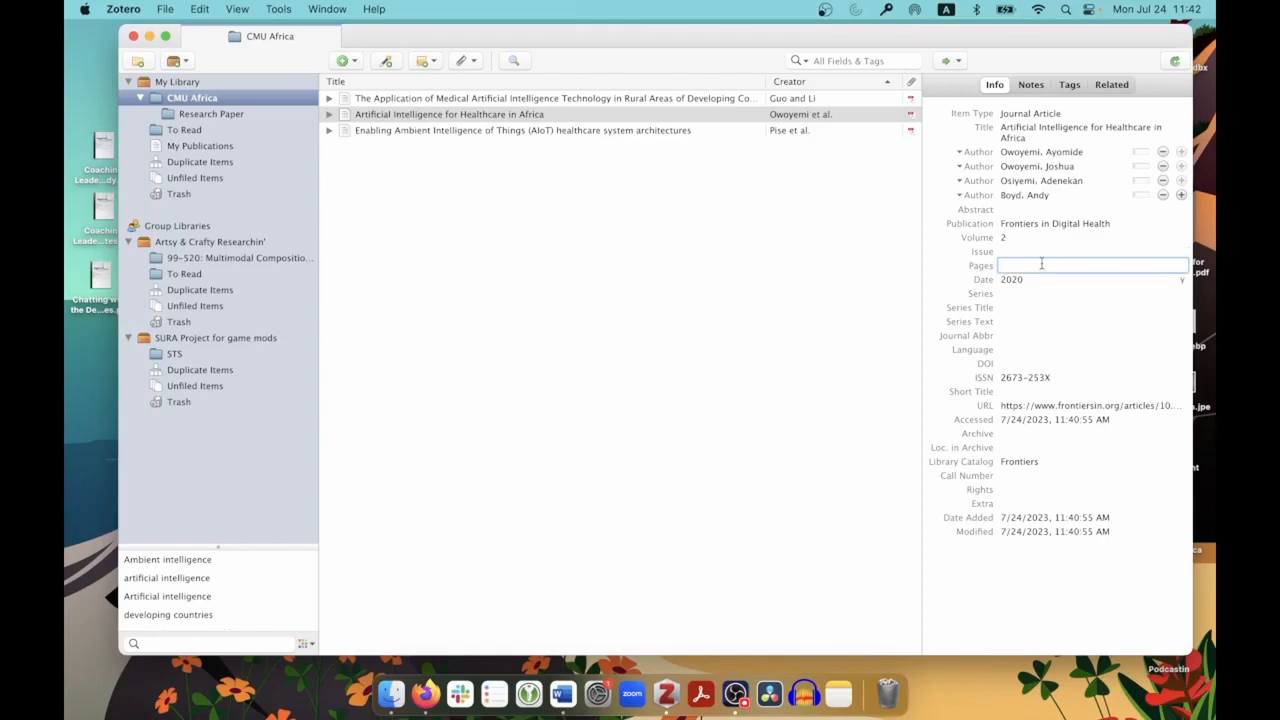
pyautogui.click(893, 268)
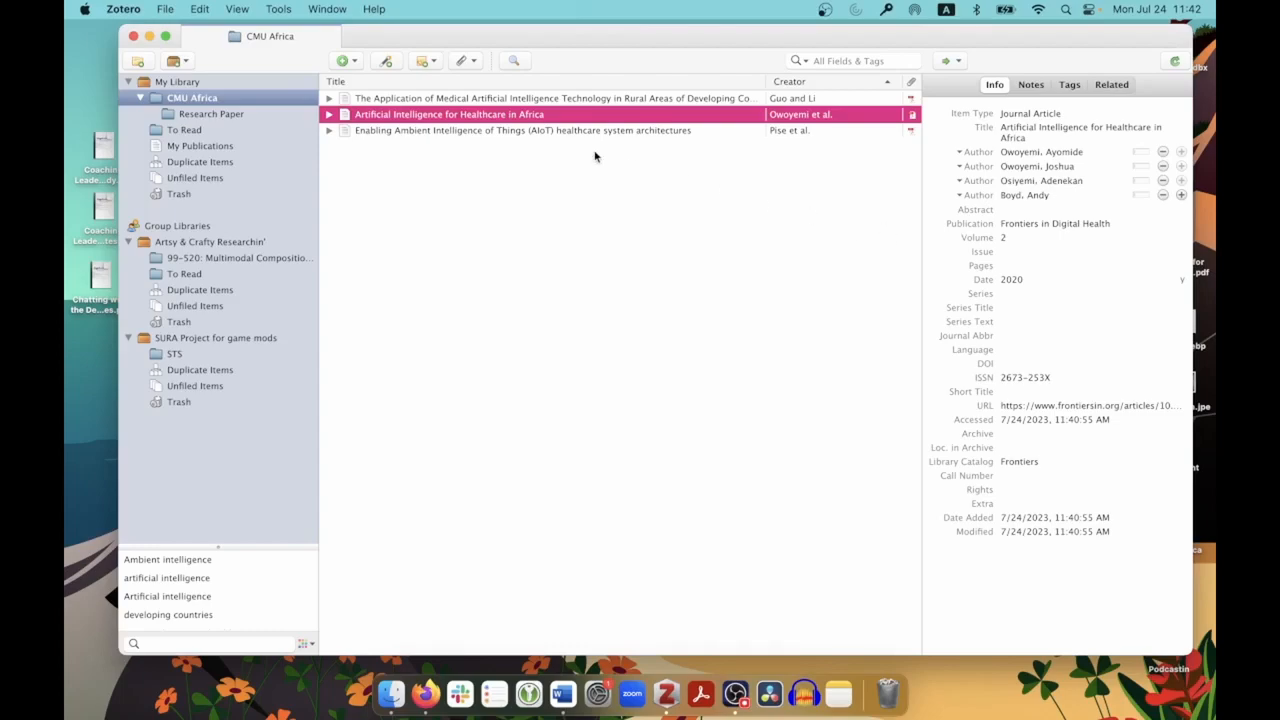
# - Read through the attached full-text PDF of Artificial Intelligence for Healthcare in Africa, close it and collapse the item
pyautogui.click(330, 115)
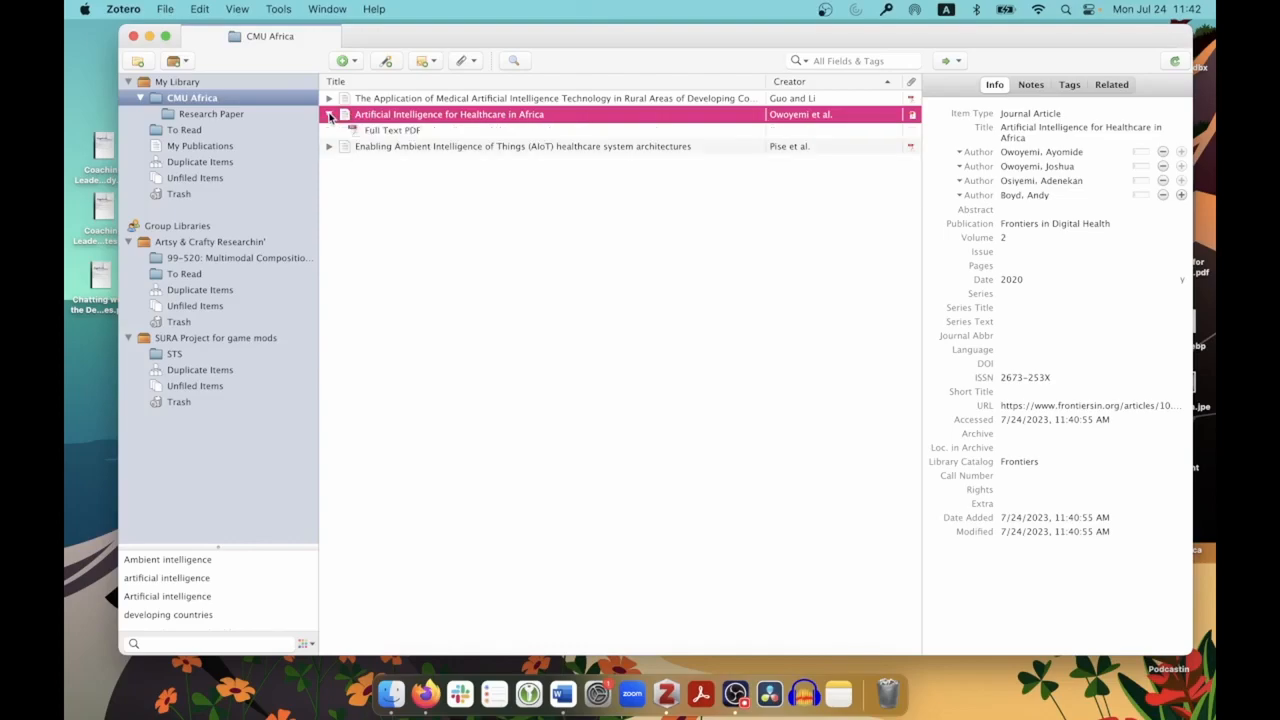
pyautogui.doubleClick(422, 134)
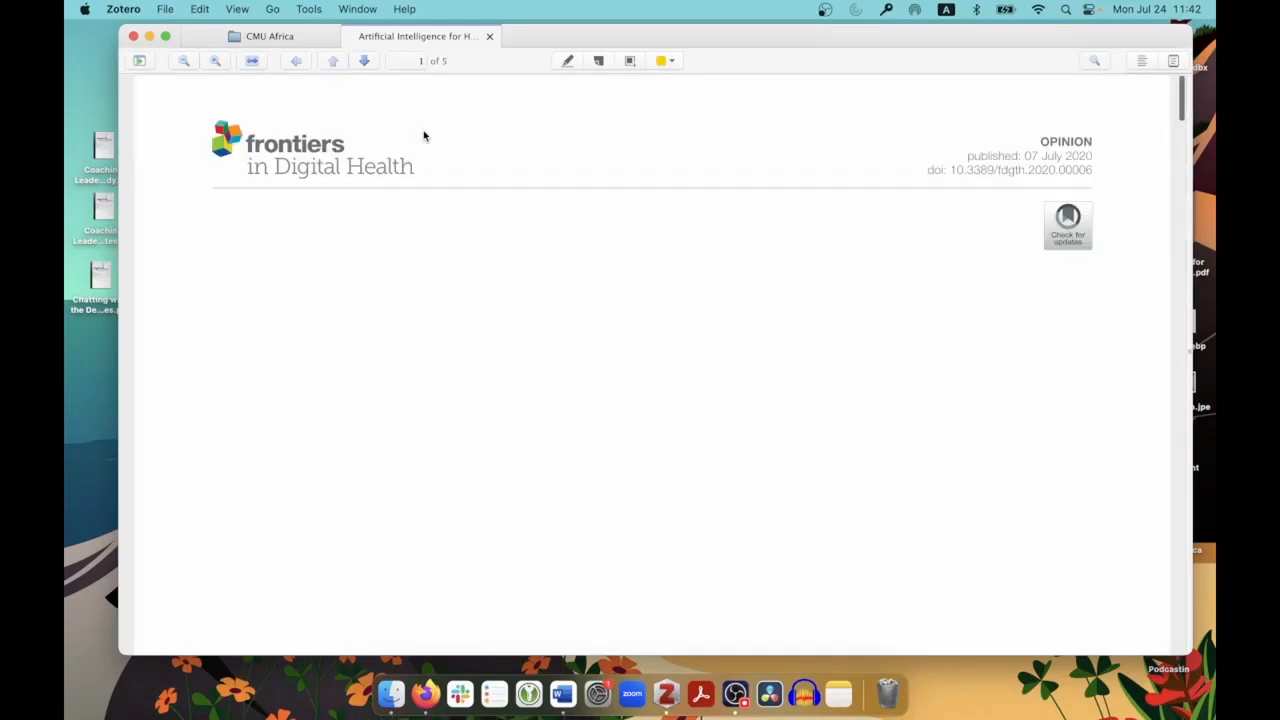
pyautogui.scroll(-5, 463, 279)
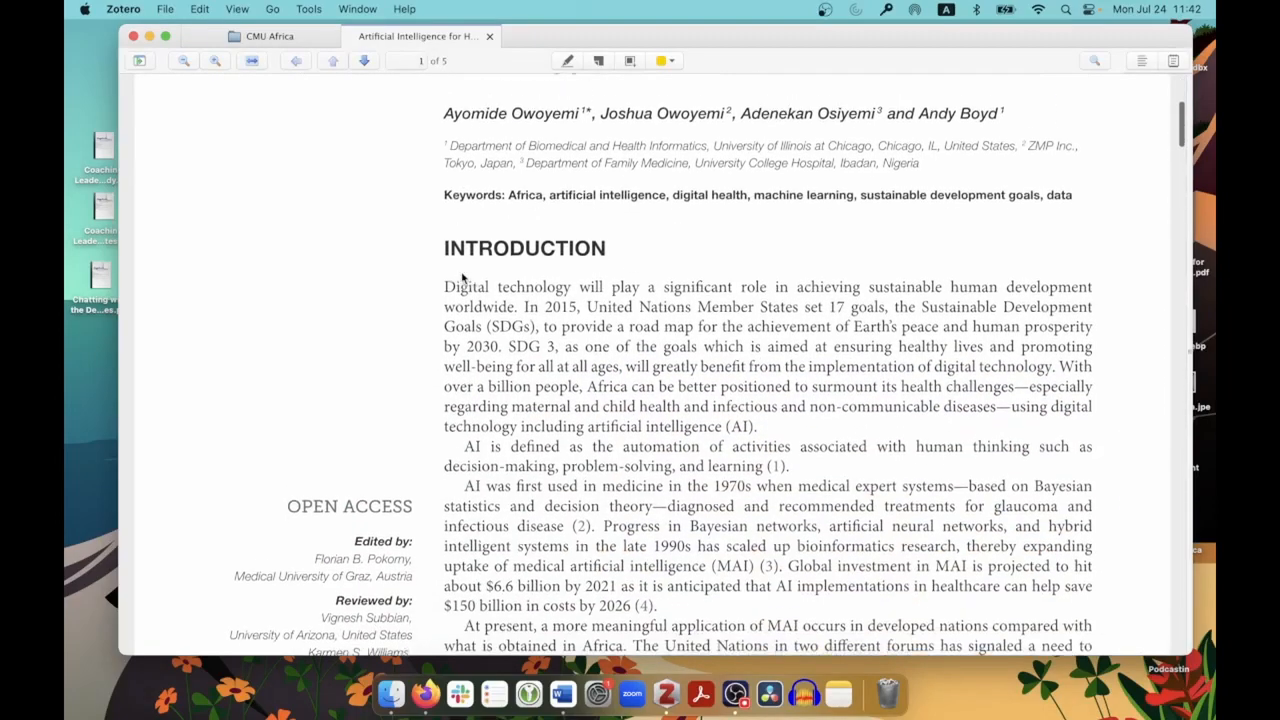
pyautogui.scroll(-8, 463, 279)
pyautogui.scroll(-15, 463, 279)
pyautogui.scroll(-5, 463, 279)
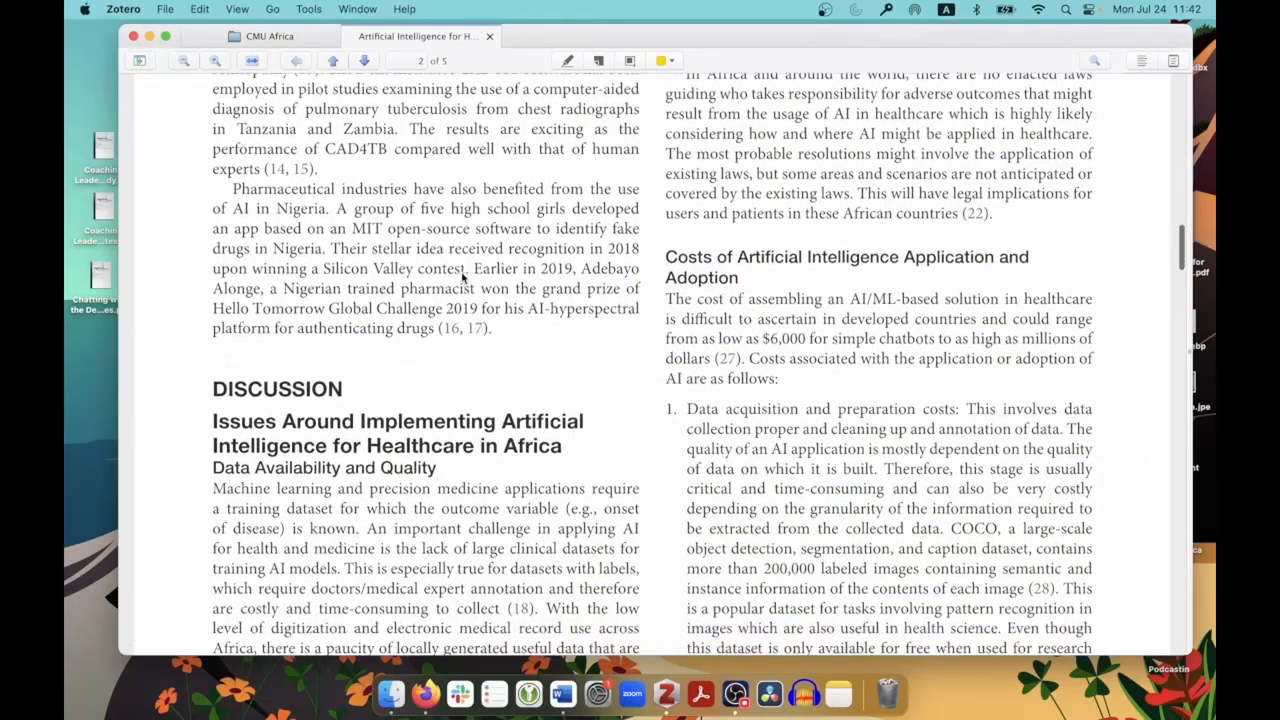
pyautogui.click(490, 36)
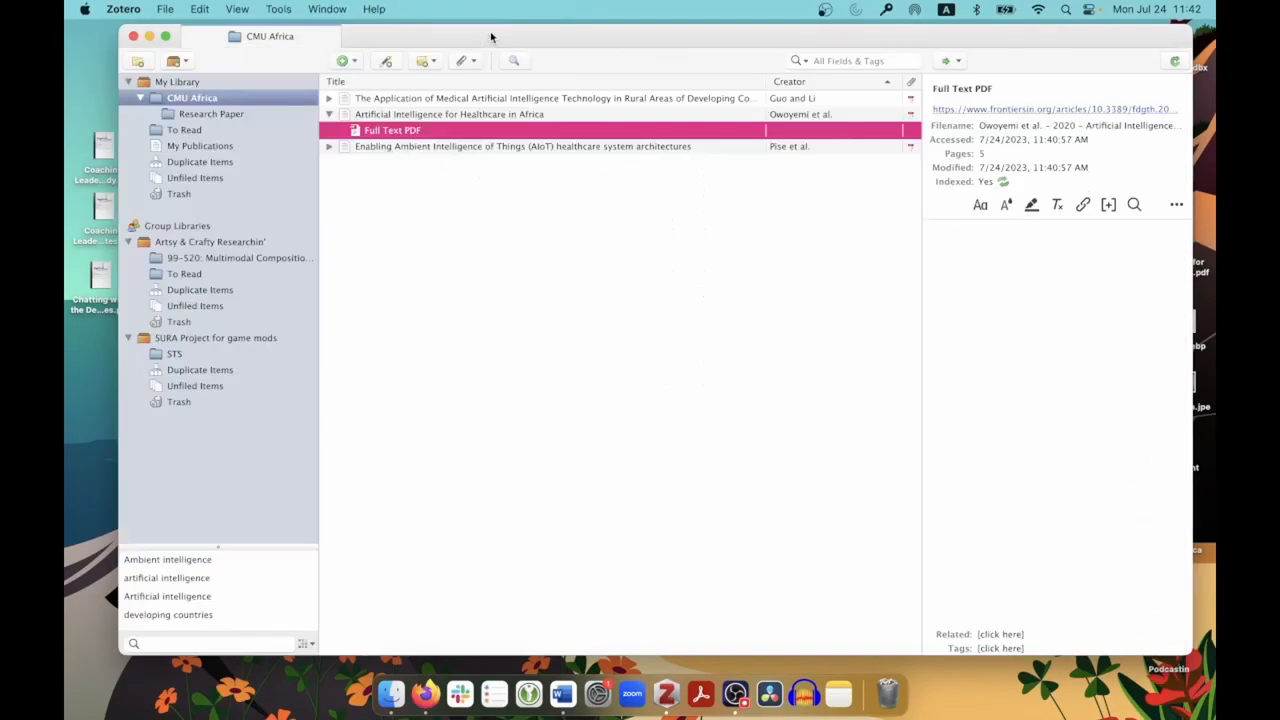
pyautogui.click(328, 115)
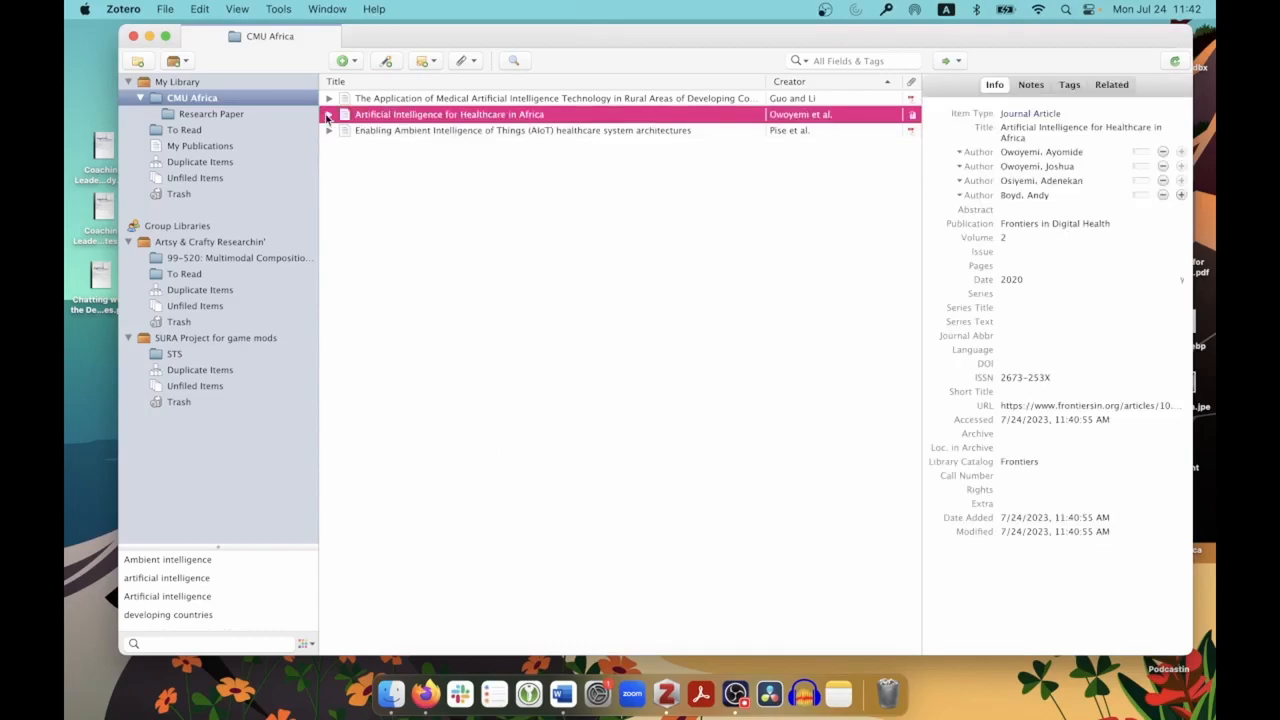
# - Add all three articles from the CMU Africa collection to its Research Paper subcollection and open that subcollection
pyautogui.click(230, 116)
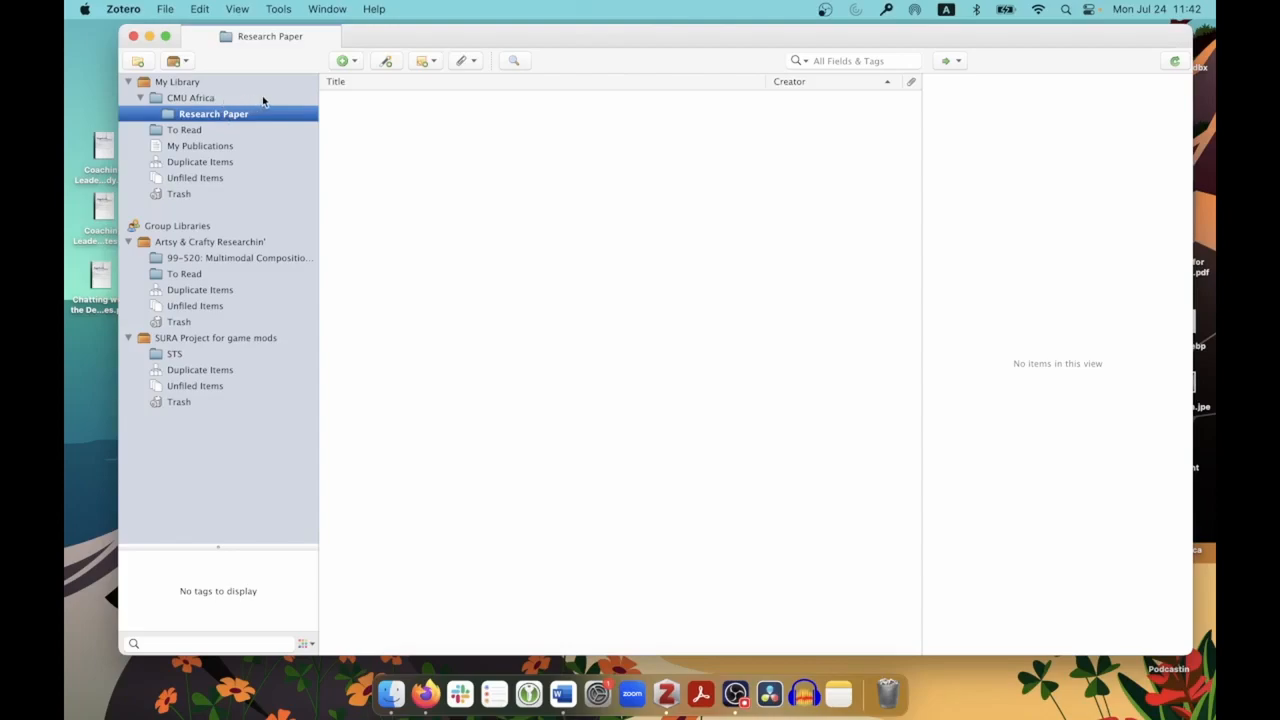
pyautogui.click(262, 97)
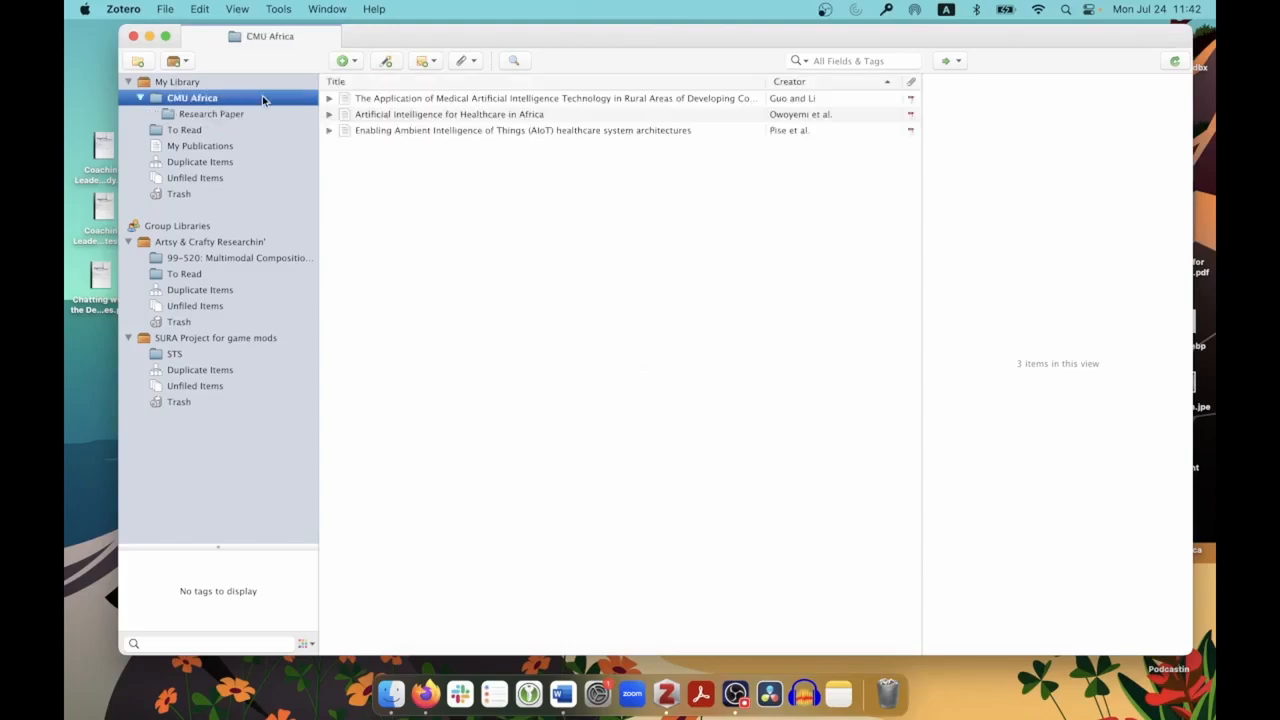
pyautogui.click(448, 133)
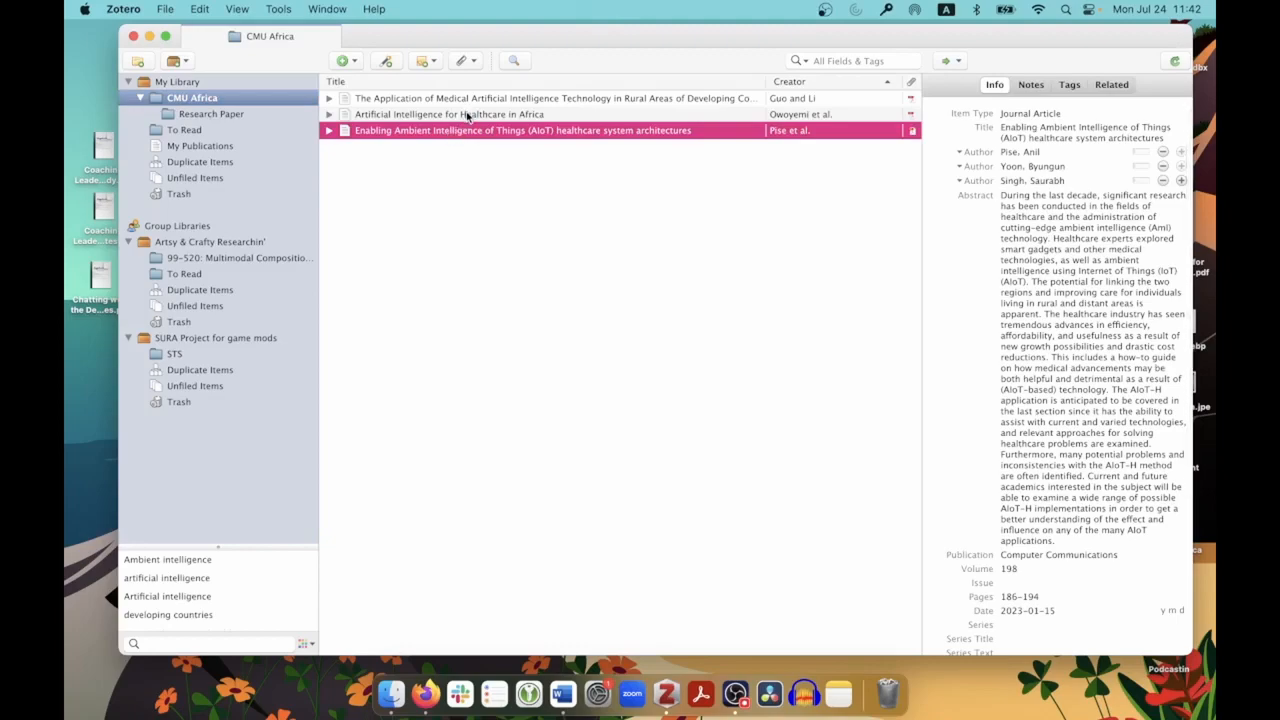
pyautogui.keyDown('super'); pyautogui.click(466, 115); pyautogui.keyUp('super')
pyautogui.keyDown('super'); pyautogui.click(458, 100); pyautogui.keyUp('super')
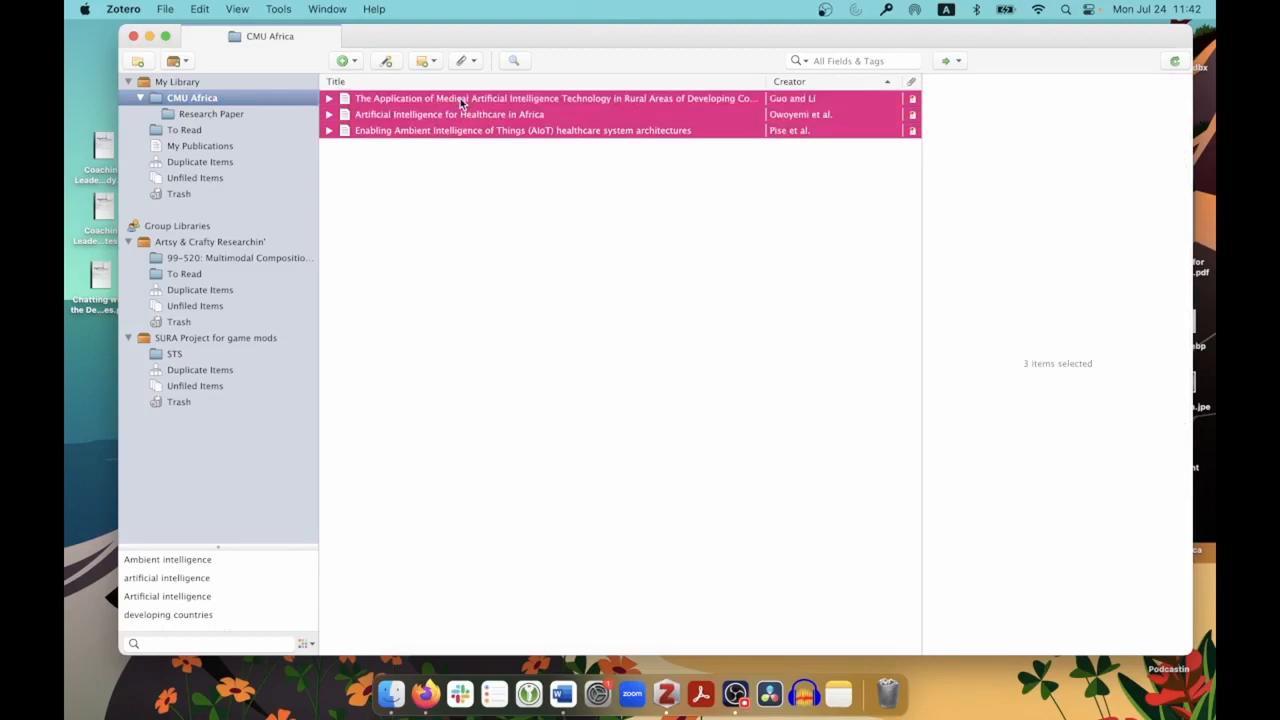
pyautogui.moveTo(427, 103); pyautogui.dragTo(238, 115)
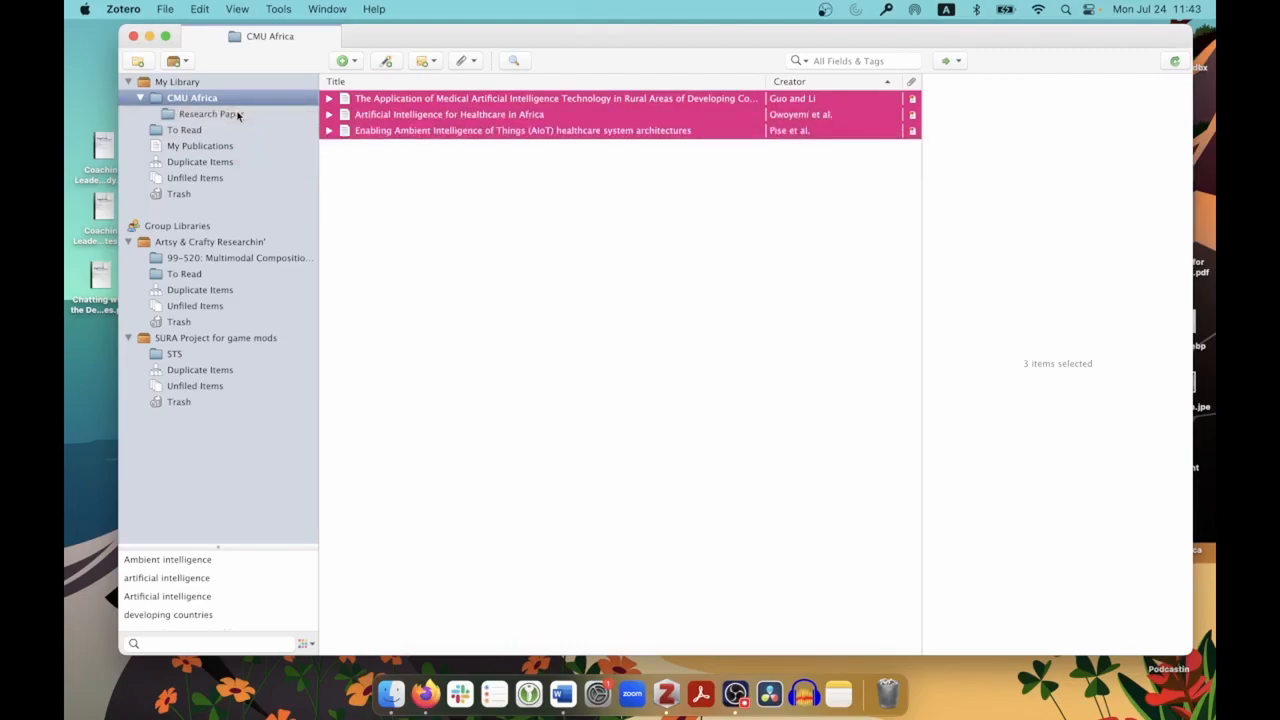
pyautogui.click(238, 115)
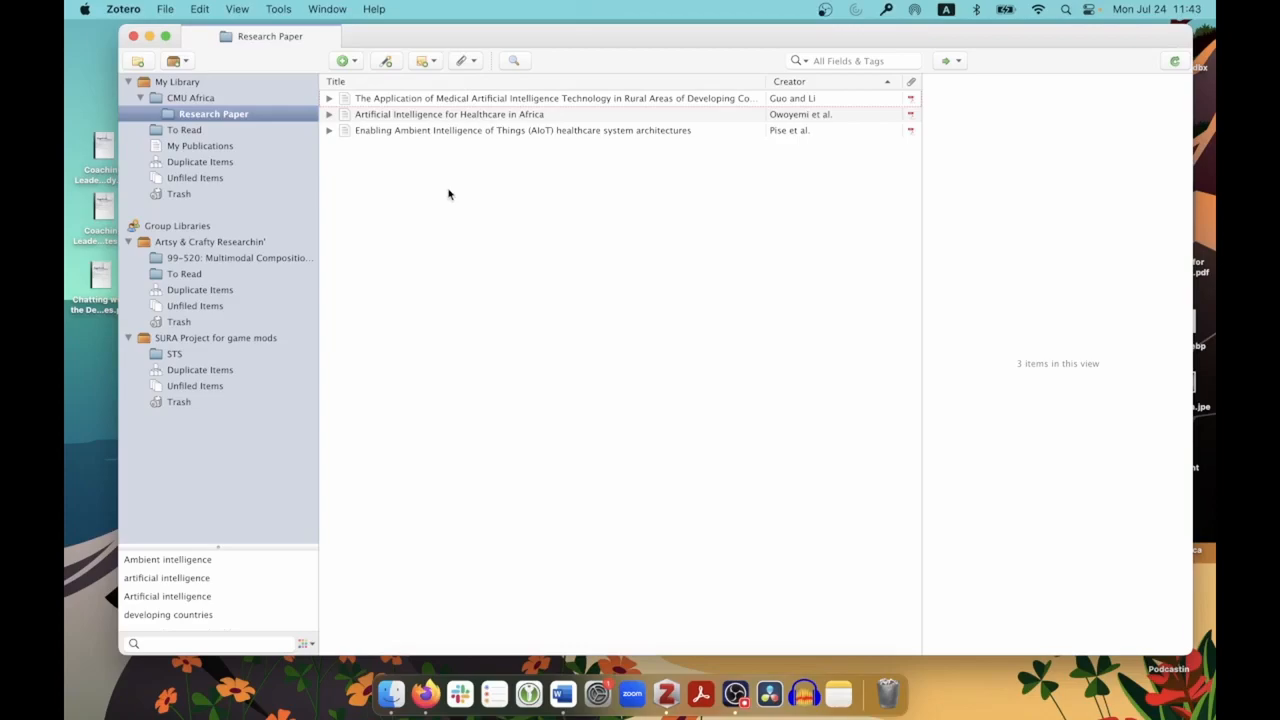
# - Create a standalone note in Research Paper reading "I found this article helpful because it talked about [xyz...]"
pyautogui.click(433, 63)
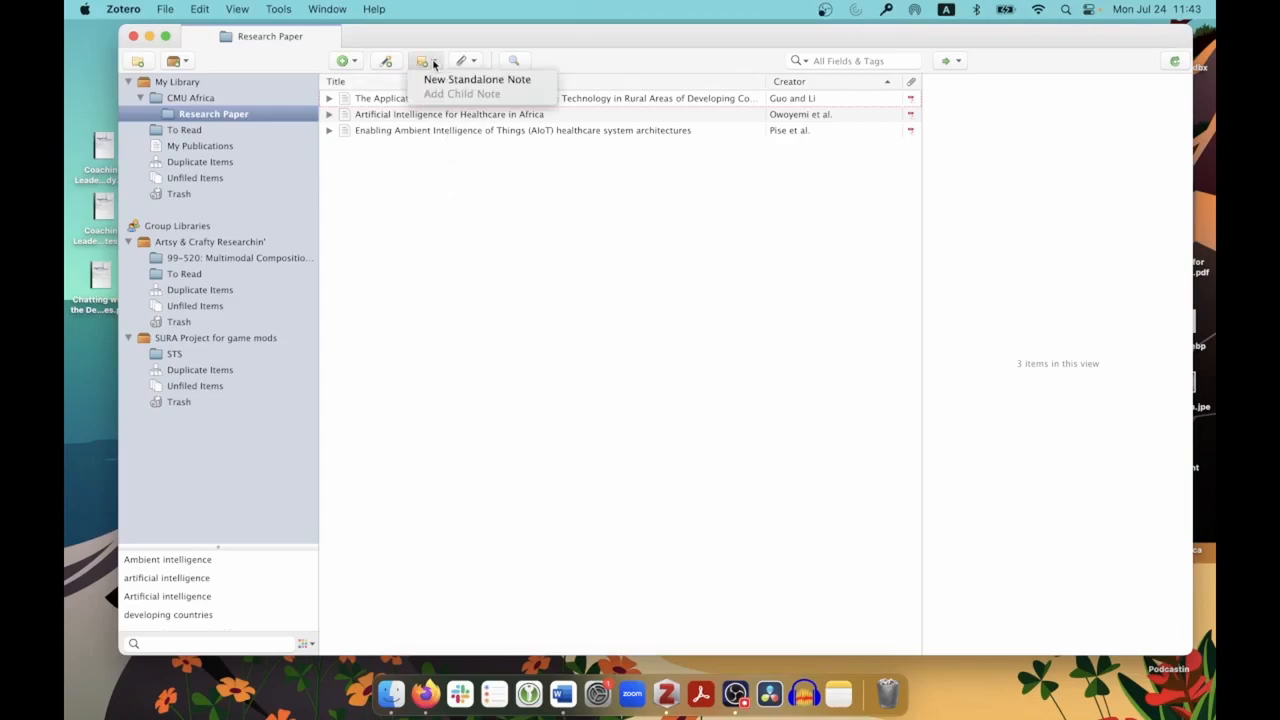
pyautogui.click(441, 80)
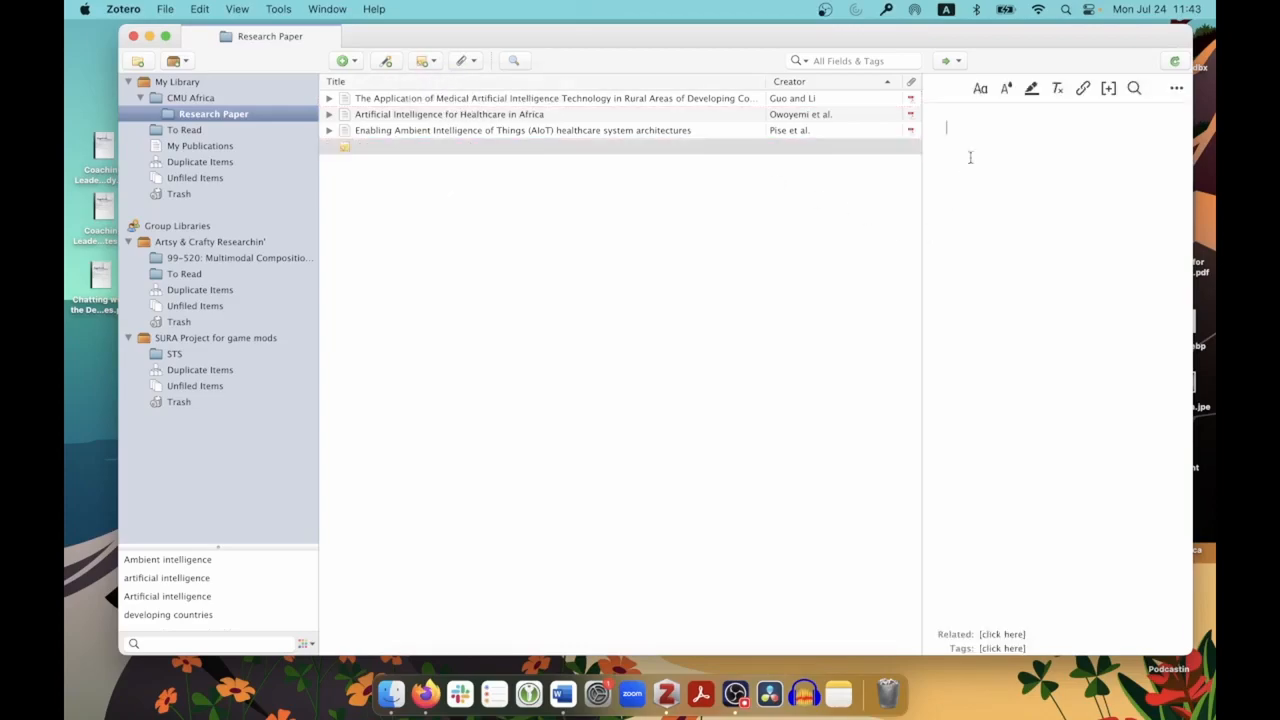
pyautogui.write('I found this article helpful because it talked about [xyz...]')
pyautogui.press('Return')
pyautogui.press('Return')
# - Add a second paragraph to the note: "The points about [xyz] I can cite to support my claims about [yxz]"
pyautogui.write('The points about [xyz')
pyautogui.press('BackSpace')
pyautogui.press('BackSpace')
pyautogui.press('BackSpace')
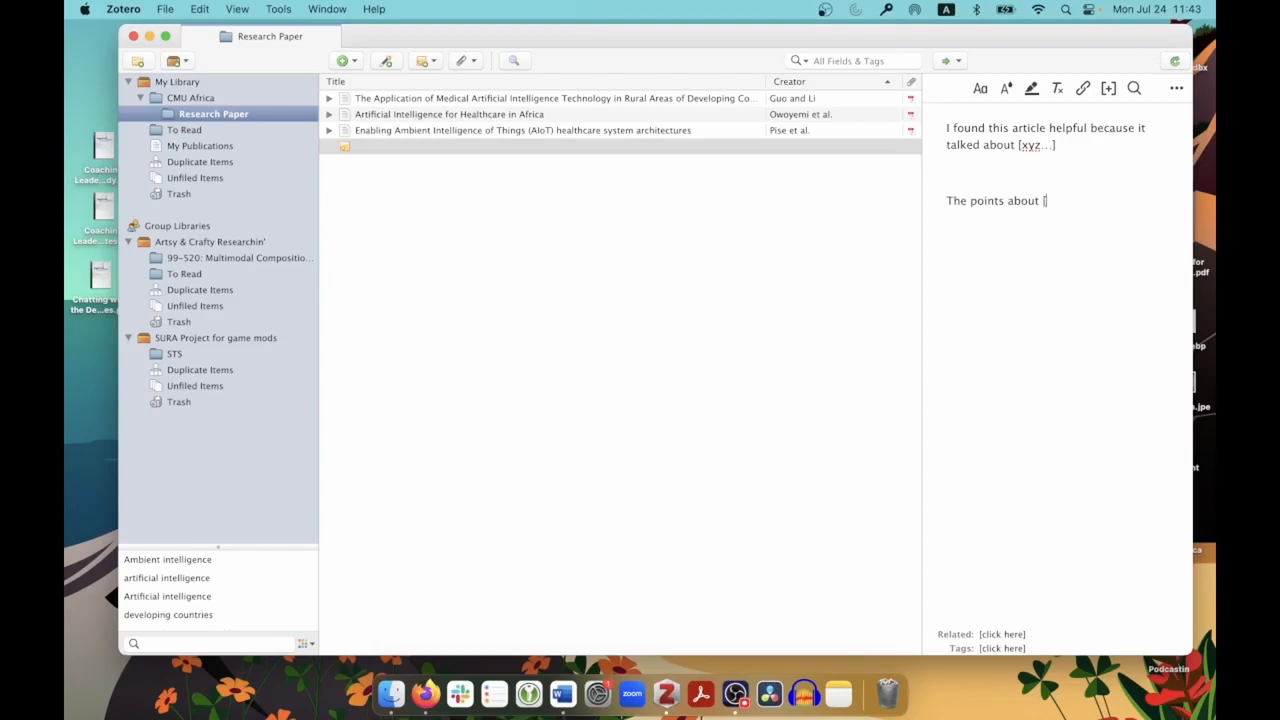
pyautogui.write('s')
pyautogui.press('BackSpace')
pyautogui.write('xyz] helpe')
pyautogui.press('BackSpace')
pyautogui.press('BackSpace')
pyautogui.press('BackSpace')
pyautogui.press('BackSpace')
pyautogui.press('BackSpace')
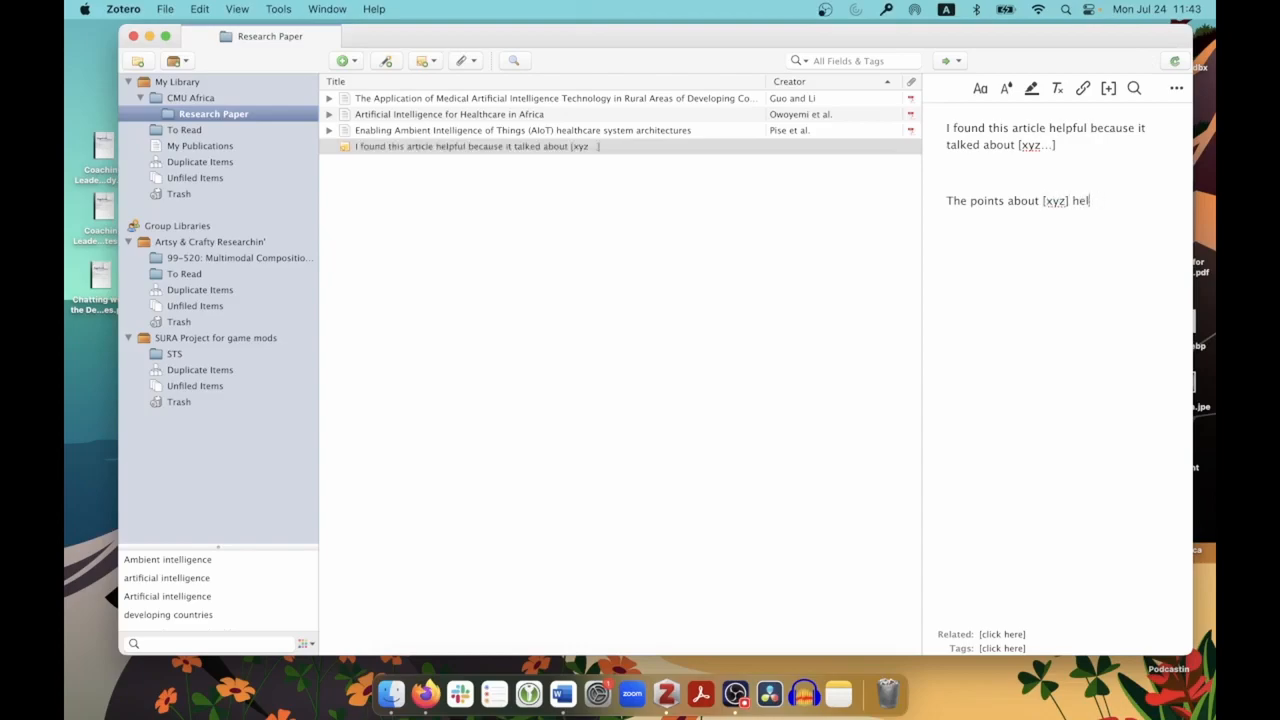
pyautogui.write('I can cite to support my calim')
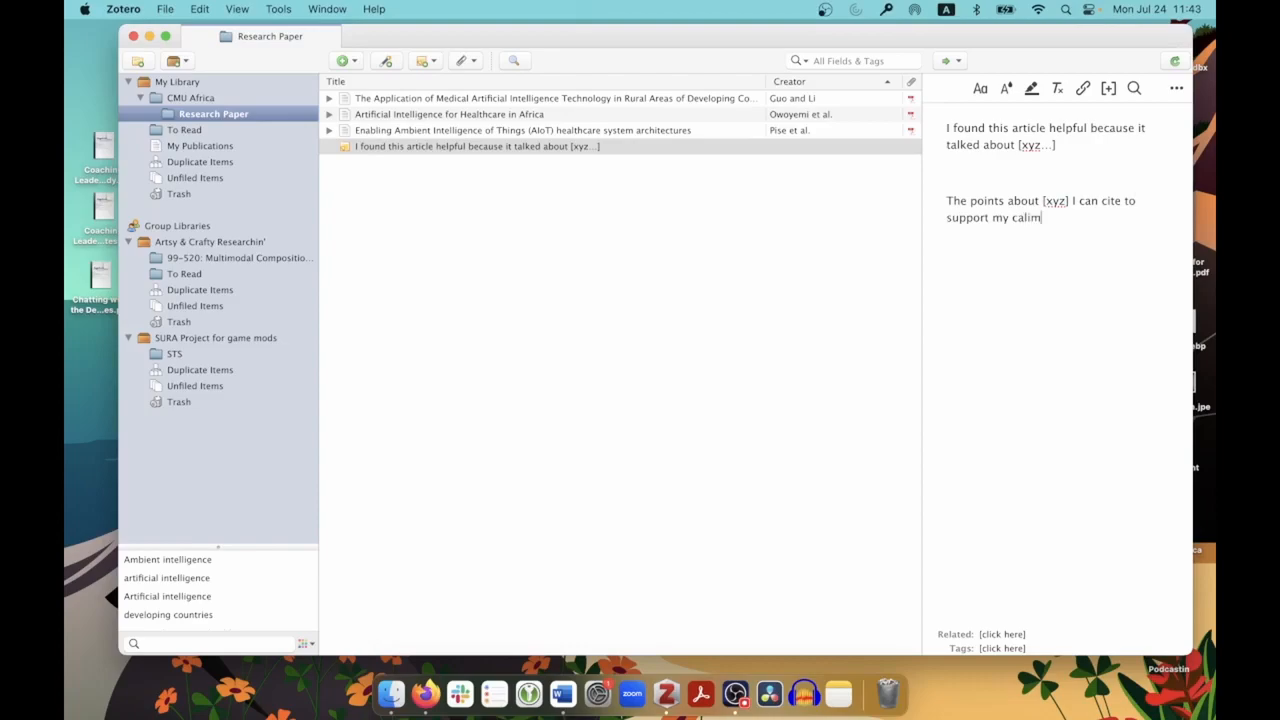
pyautogui.press('BackSpace')
pyautogui.press('BackSpace')
pyautogui.press('BackSpace')
pyautogui.press('BackSpace')
pyautogui.press('BackSpace')
pyautogui.write('claims abou')
pyautogui.write('t [yxz]')
pyautogui.click(857, 240)
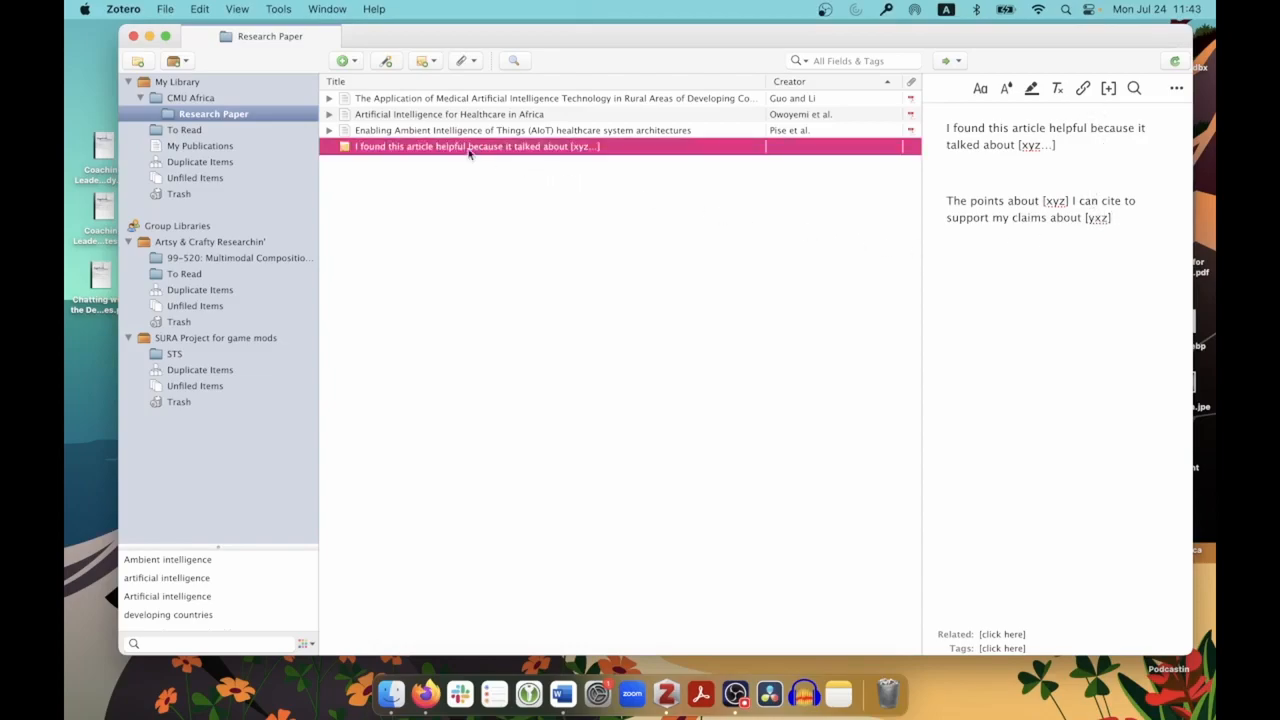
# - Attach the standalone note to the Artificial Intelligence for Healthcare in Africa item and collapse that item
pyautogui.click(329, 115)
pyautogui.moveTo(374, 164)
pyautogui.mouseDown()
pyautogui.moveTo(388, 160)
pyautogui.moveTo(398, 114)
pyautogui.mouseUp()
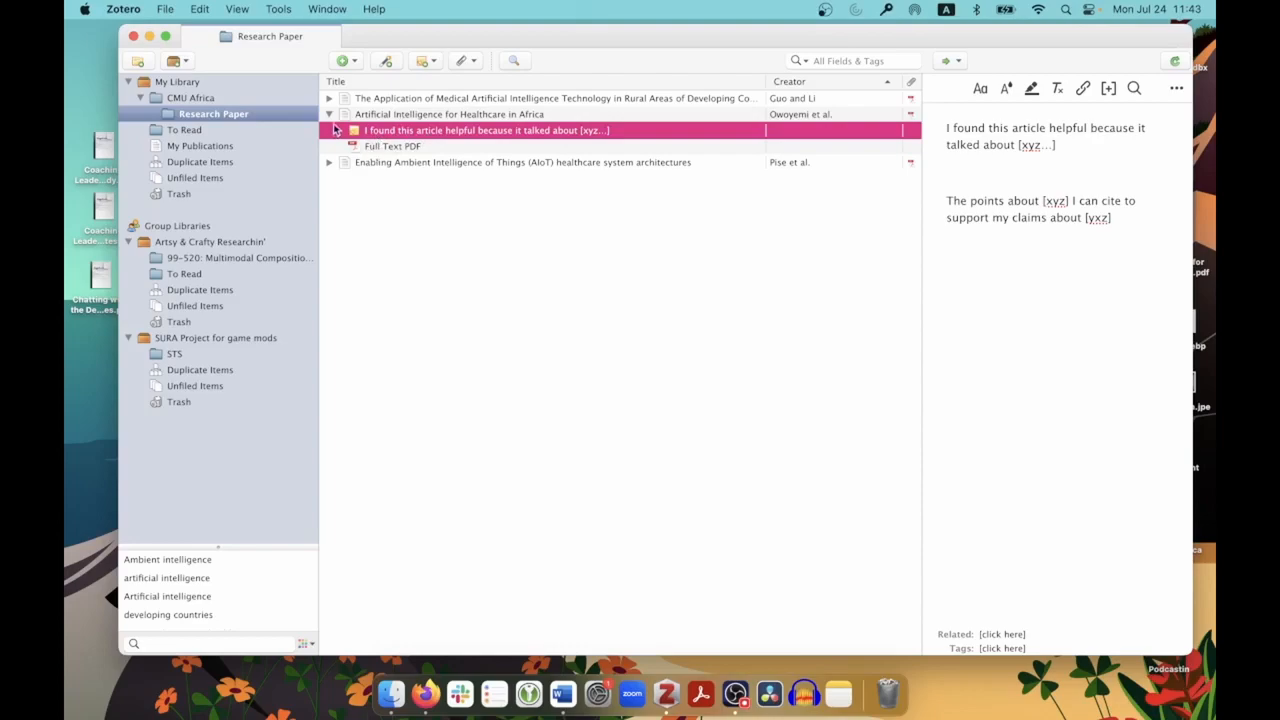
pyautogui.click(329, 114)
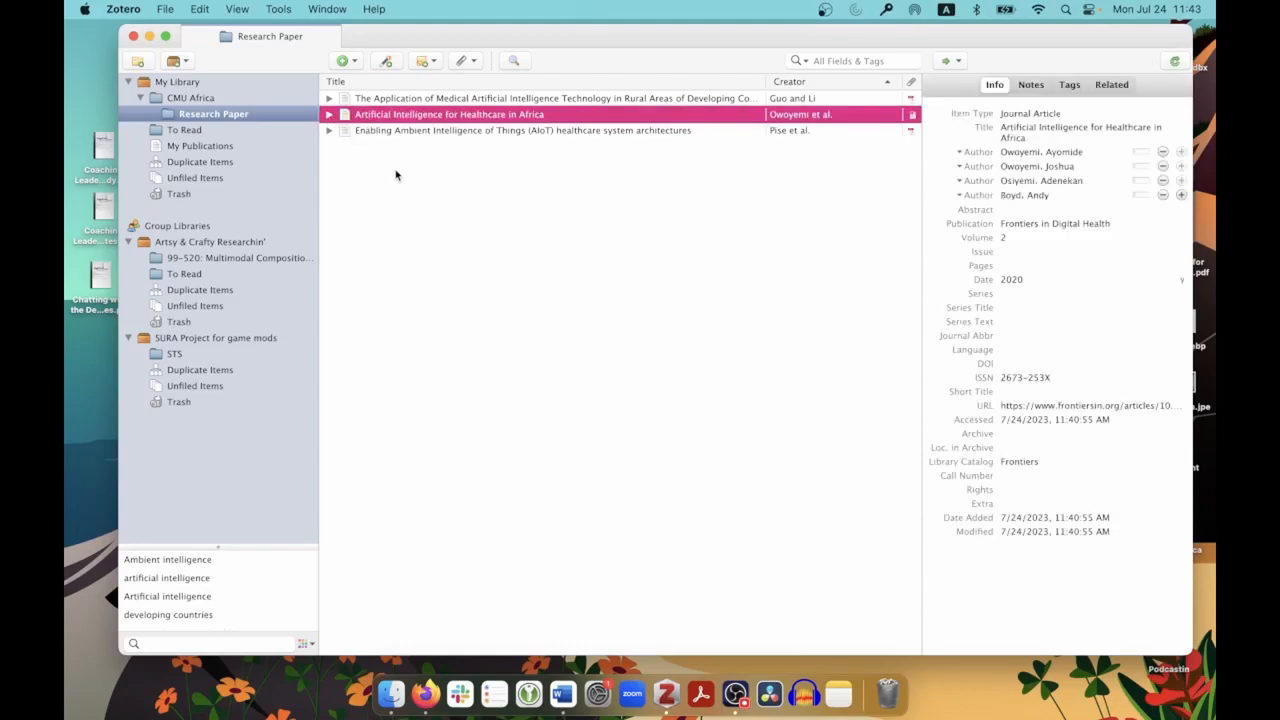
# - Create an IEEE-style bibliography from all three Research Paper articles and copy it to the clipboard
pyautogui.click(437, 131)
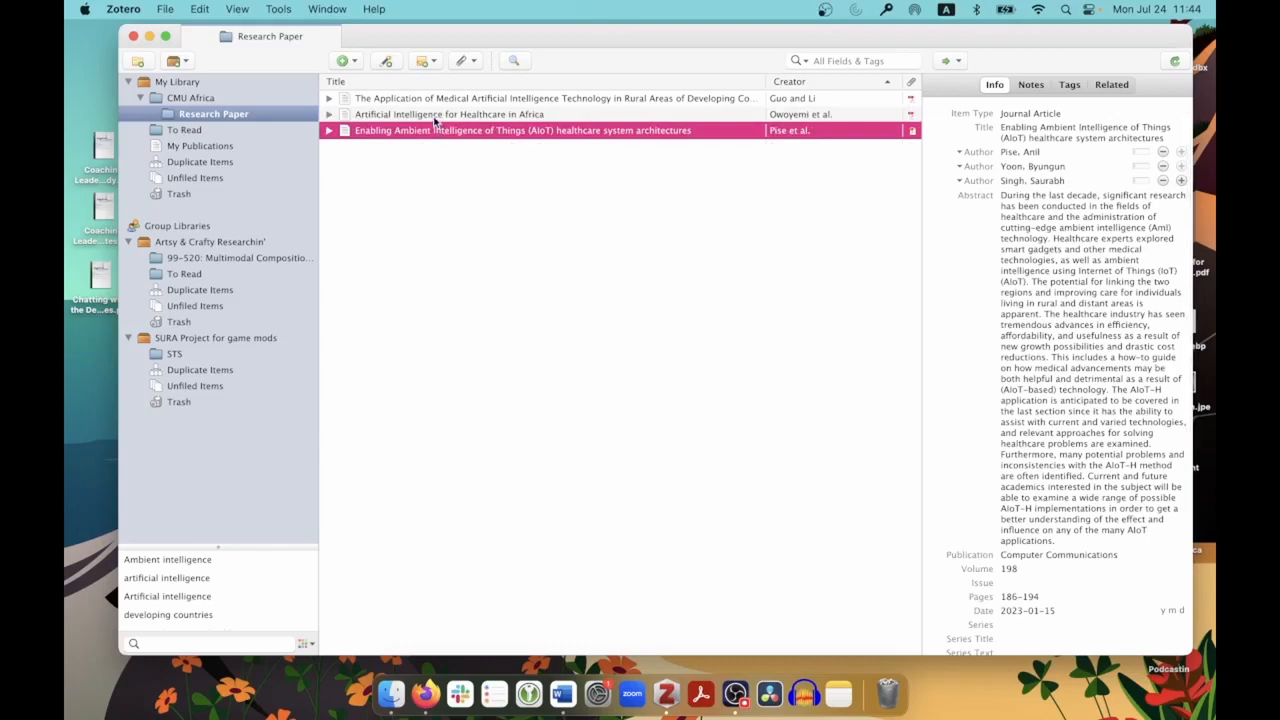
pyautogui.keyDown('super'); pyautogui.click(583, 114); pyautogui.keyUp('super')
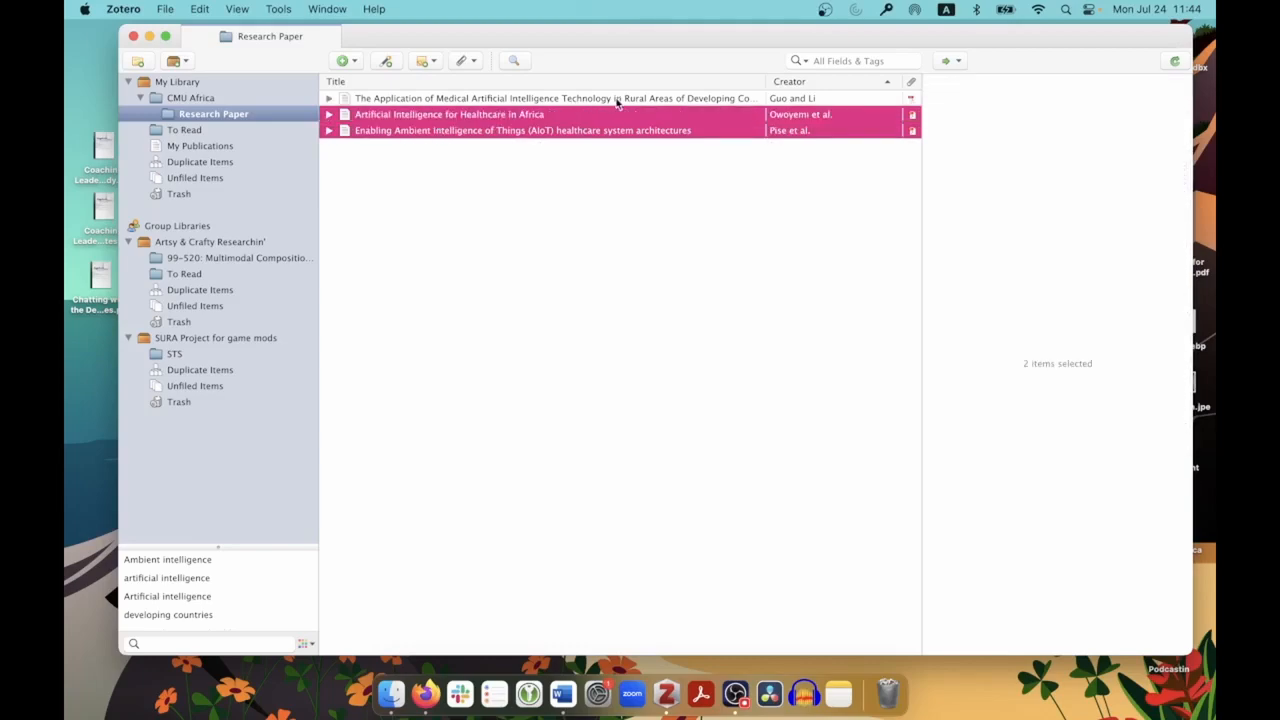
pyautogui.keyDown('super'); pyautogui.click(617, 99); pyautogui.keyUp('super')
pyautogui.rightClick(613, 117)
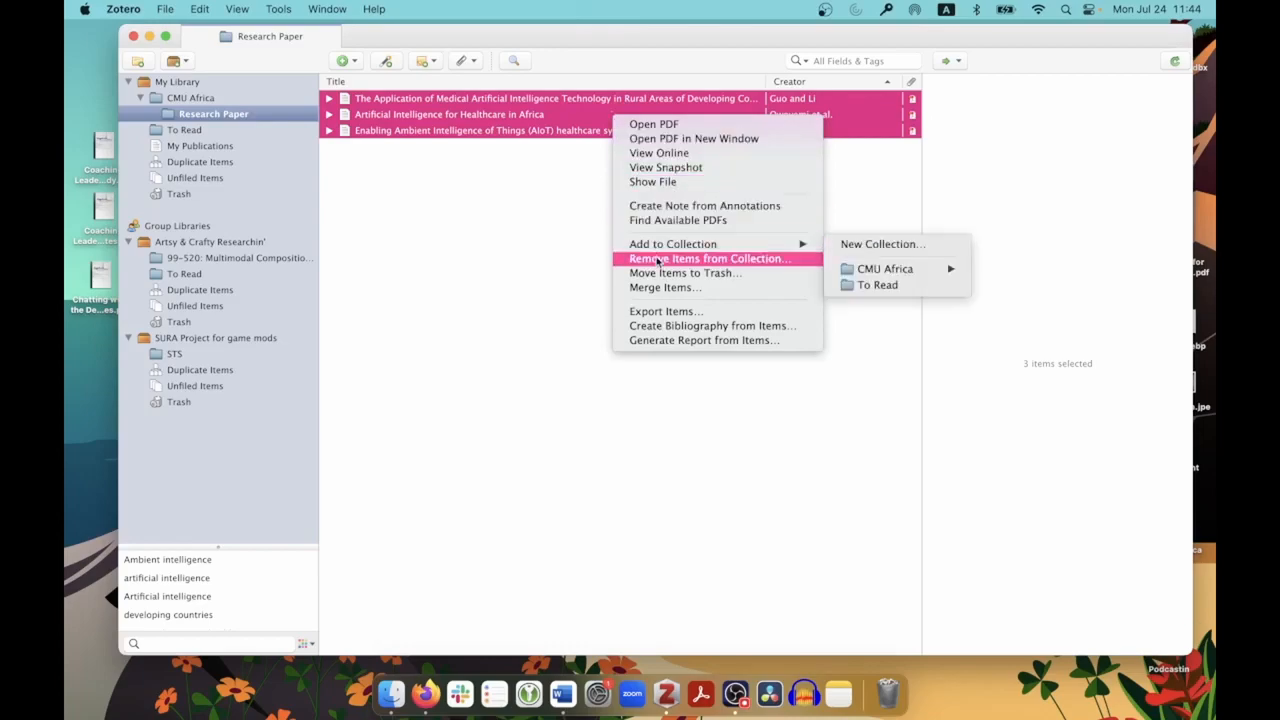
pyautogui.click(805, 329)
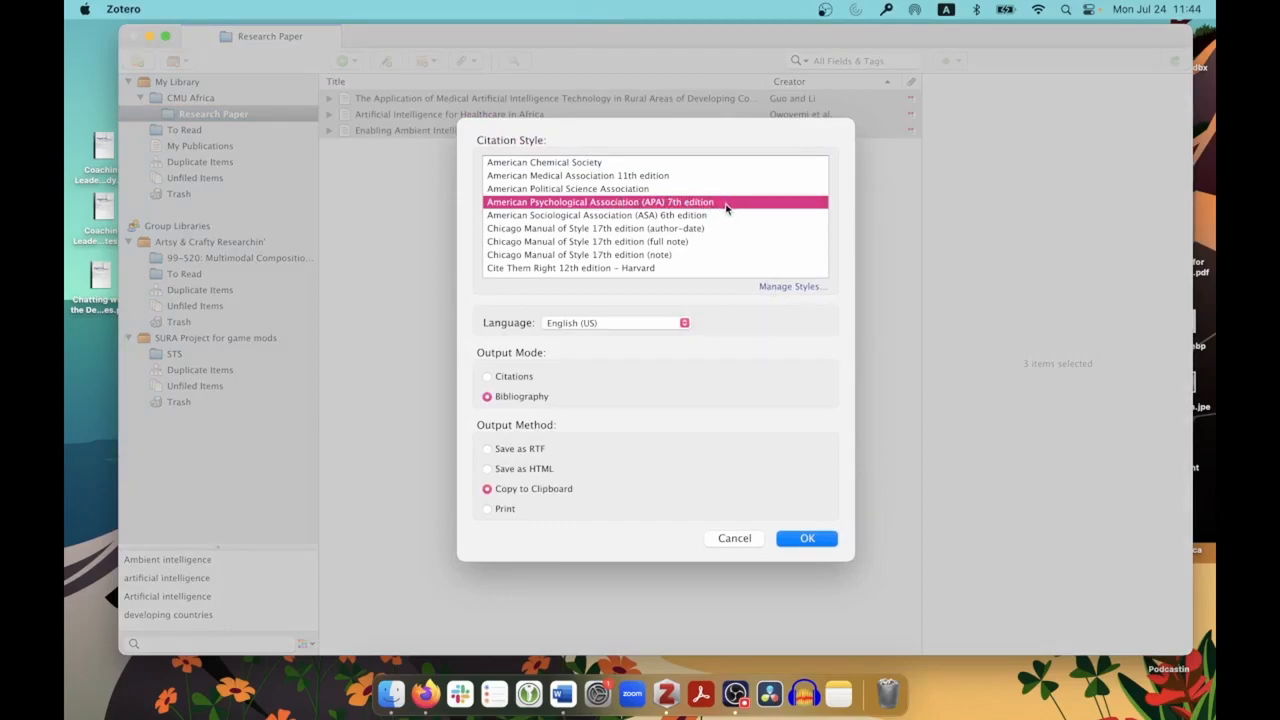
pyautogui.scroll(-5, 726, 208)
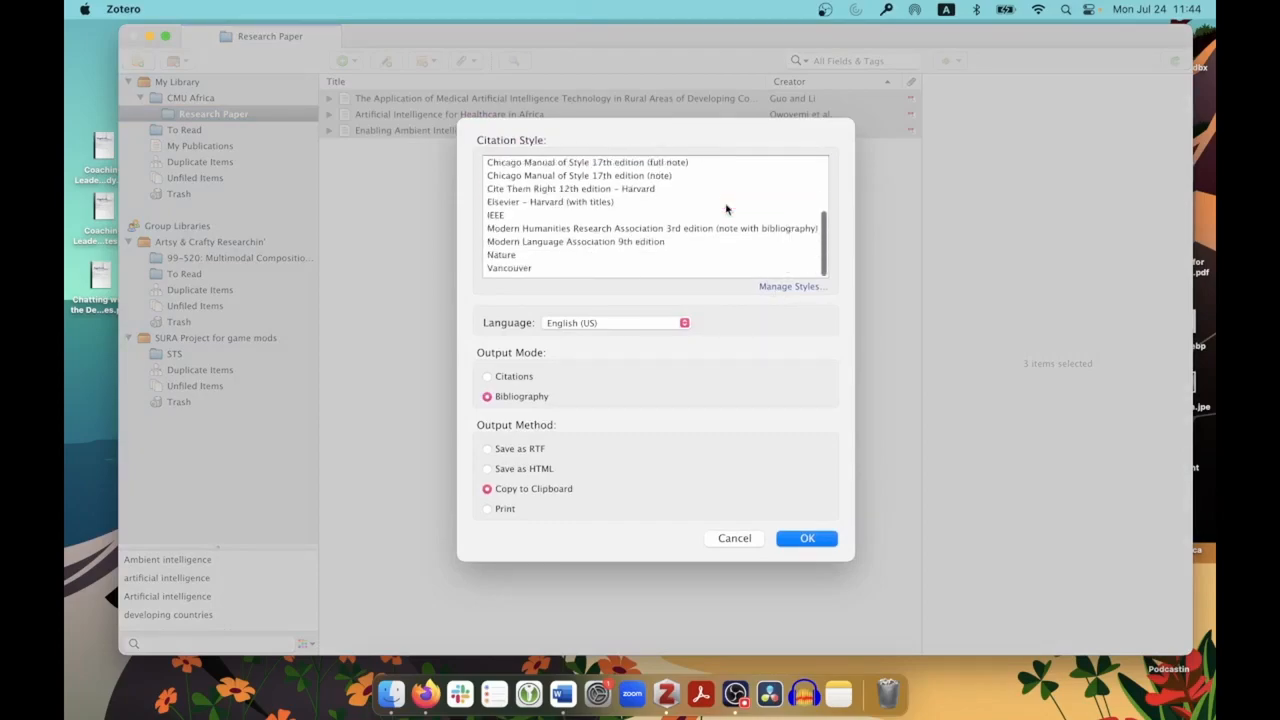
pyautogui.click(530, 218)
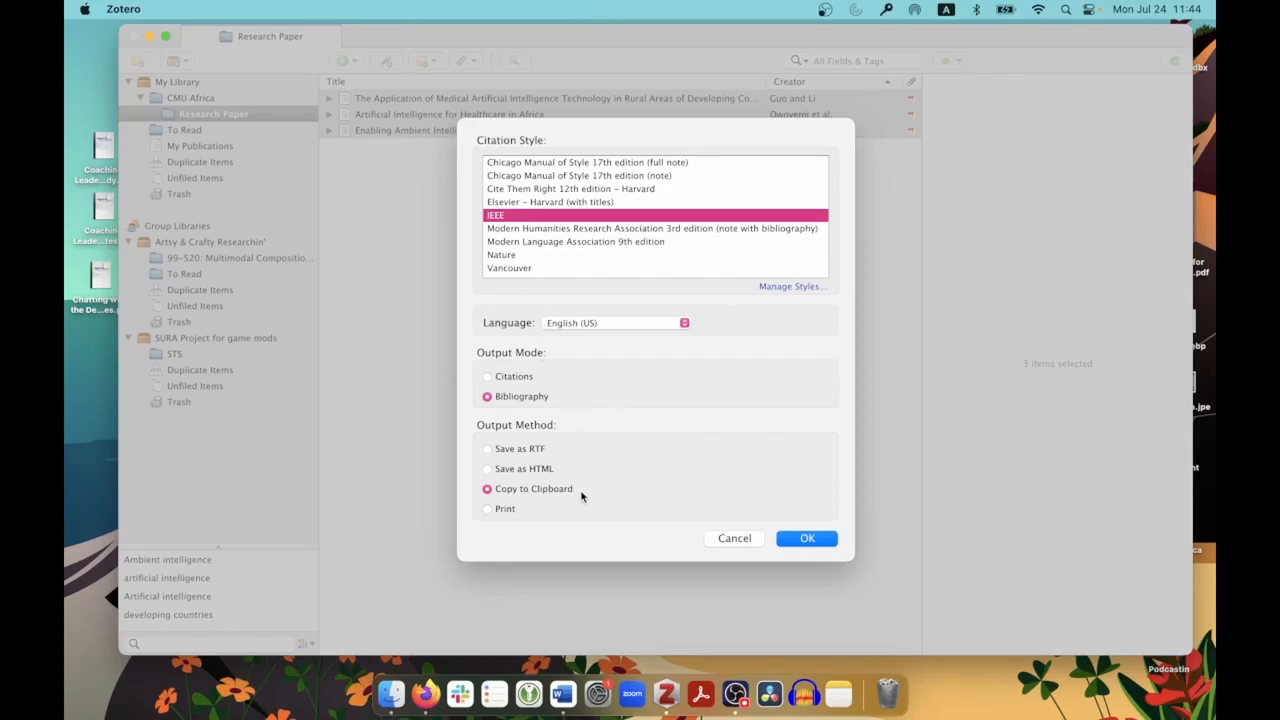
pyautogui.click(812, 540)
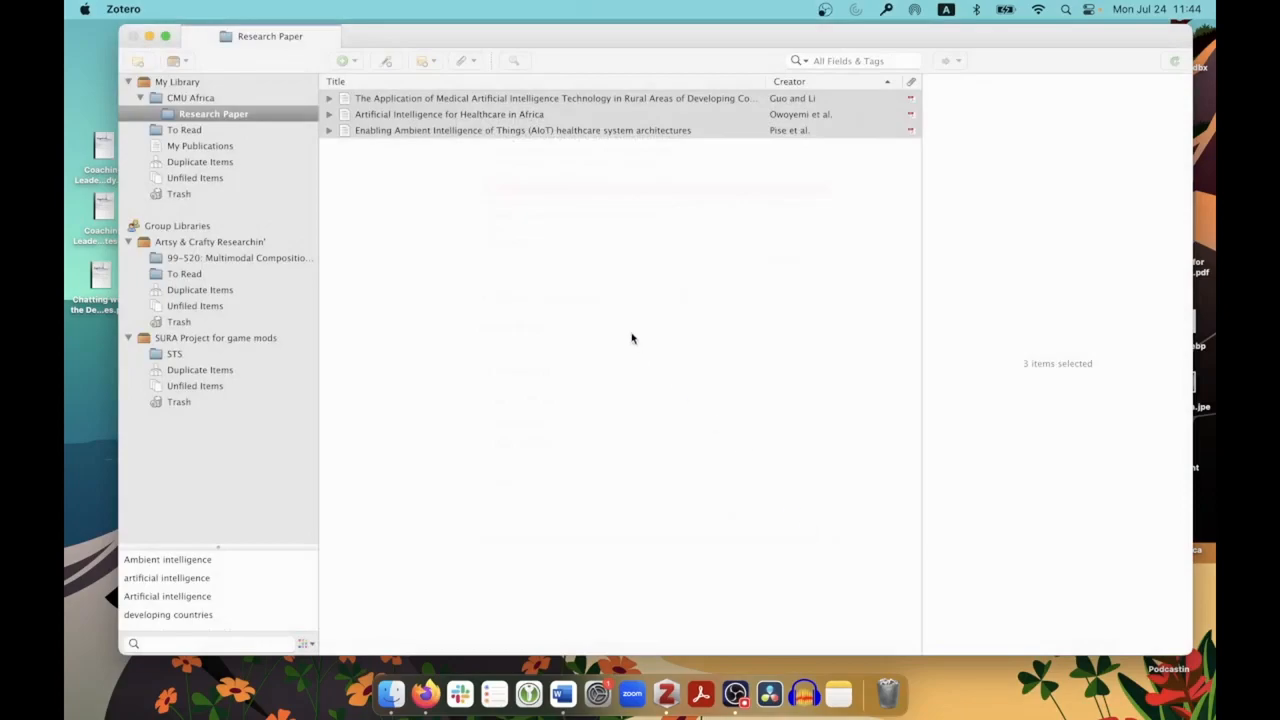
# - Switch to Word and paste the copied bibliography into the blank document
pyautogui.hotkey('ctrl', 'Right')
pyautogui.hotkey('ctrl', 'Right')
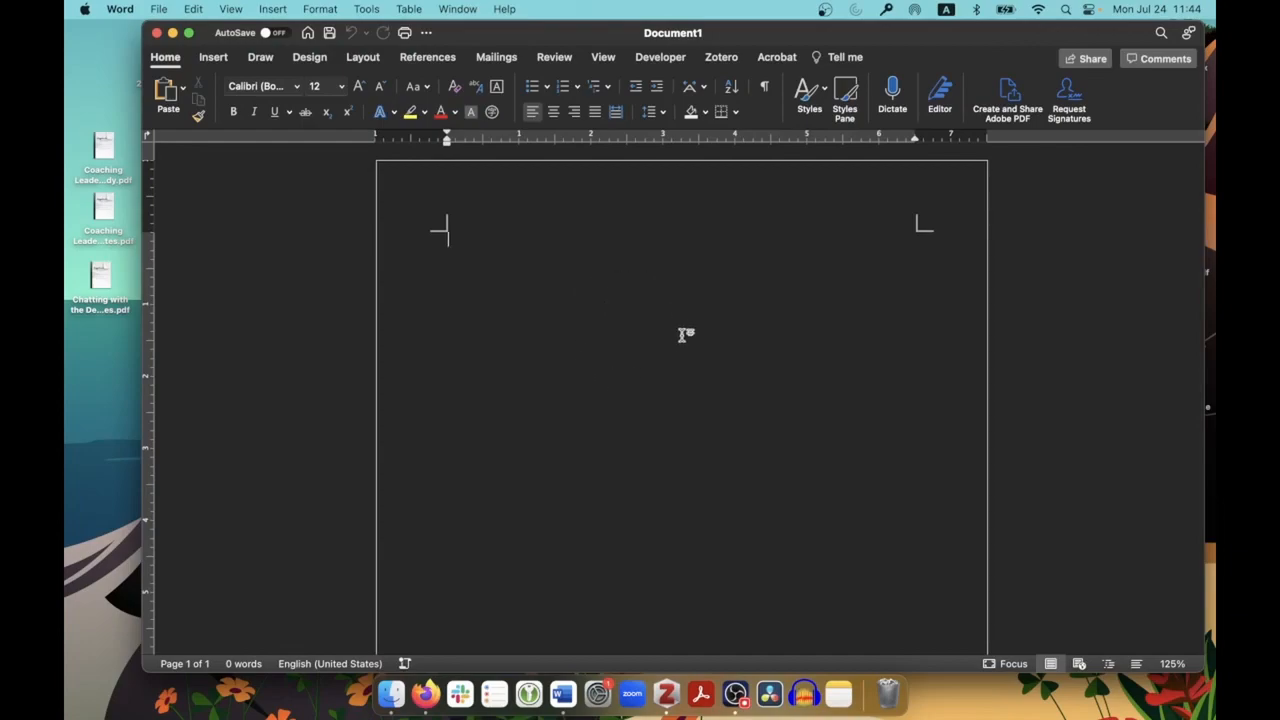
pyautogui.write('[1]\tA. Pise, B. Yoon, and S. Singh, "Enabling Ambient Intelligence of Things (AIoT) healthcare system architectures," Computer Communications, vol. 198, pp. 186–194, Jan. 2023, doi: 10.1016/j.comcom.2022.10.029. [2]\tA. Owoyemi, J. Owoyemi, A. Osiyemi, and A. Boyd, "Artificial Intelligence for Healthcare in Africa," Frontiers in Digital Health, vol. 2, 2020, Accessed: Jul. 24, 2023. [Online]. Available: https://www.frontiersin.org/articles/10.3389/fdgth.2020.00006 [3]\tJ. Guo and B. Li, "The Application of Medical Artificial Intelligence Technology in Rural Areas of Developing Countries," Health Equity, vol. 2, no. 1, pp. 174–181, Aug. 2018, doi: 10.1089/heq.2018.0037.')
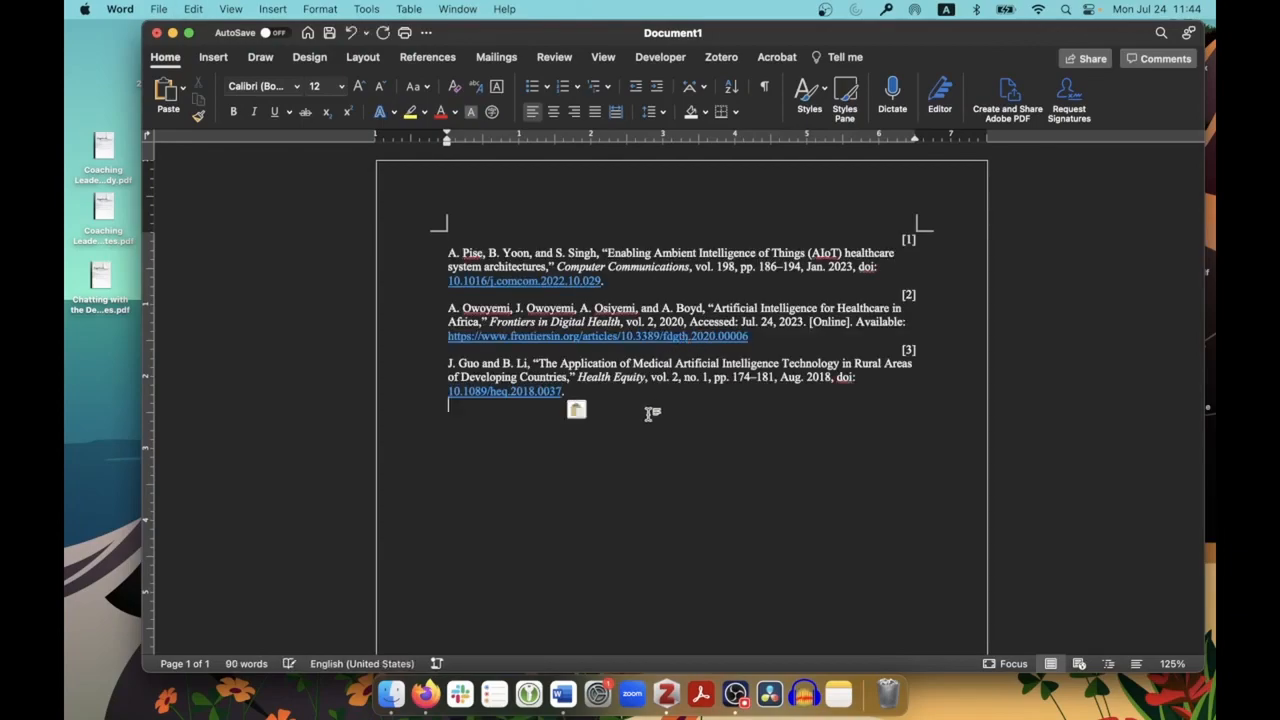
# - Clear the pasted bibliography from the document and write "This is a line about article 1." instead
pyautogui.press('Return')
pyautogui.press('super+a')
pyautogui.press('BackSpace')
pyautogui.write('This is a line about')
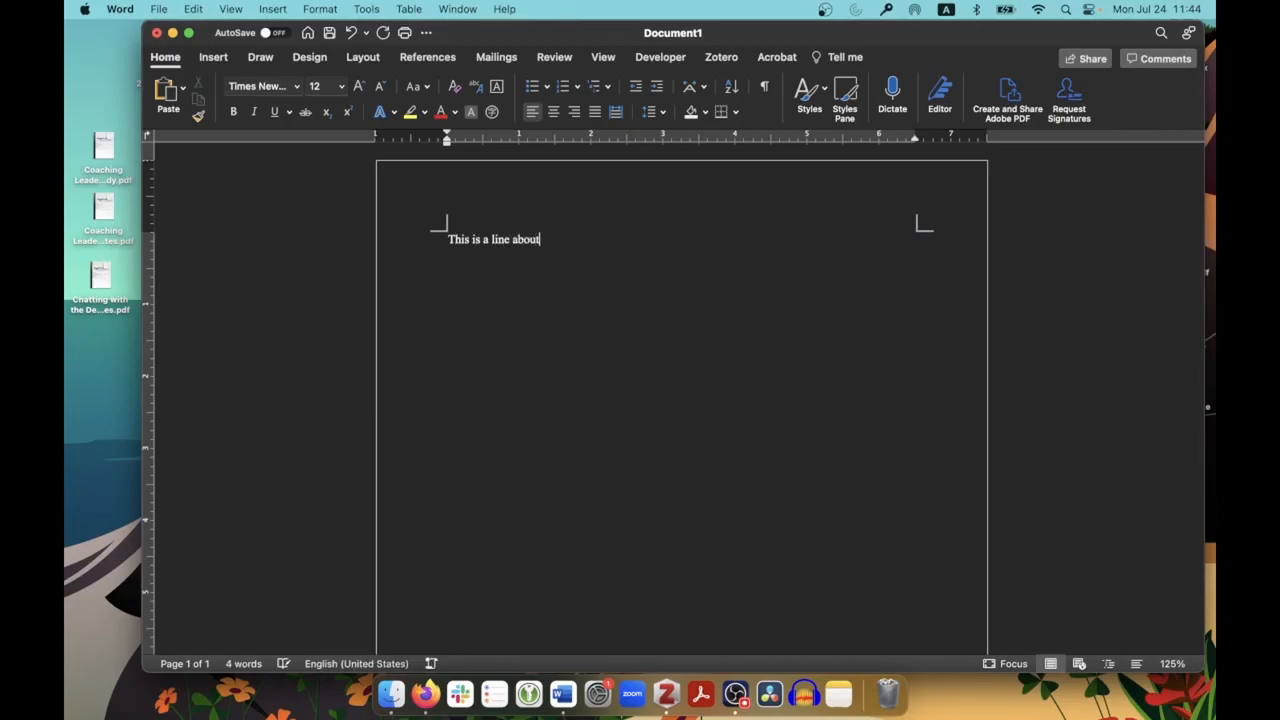
pyautogui.write(' article 1.')
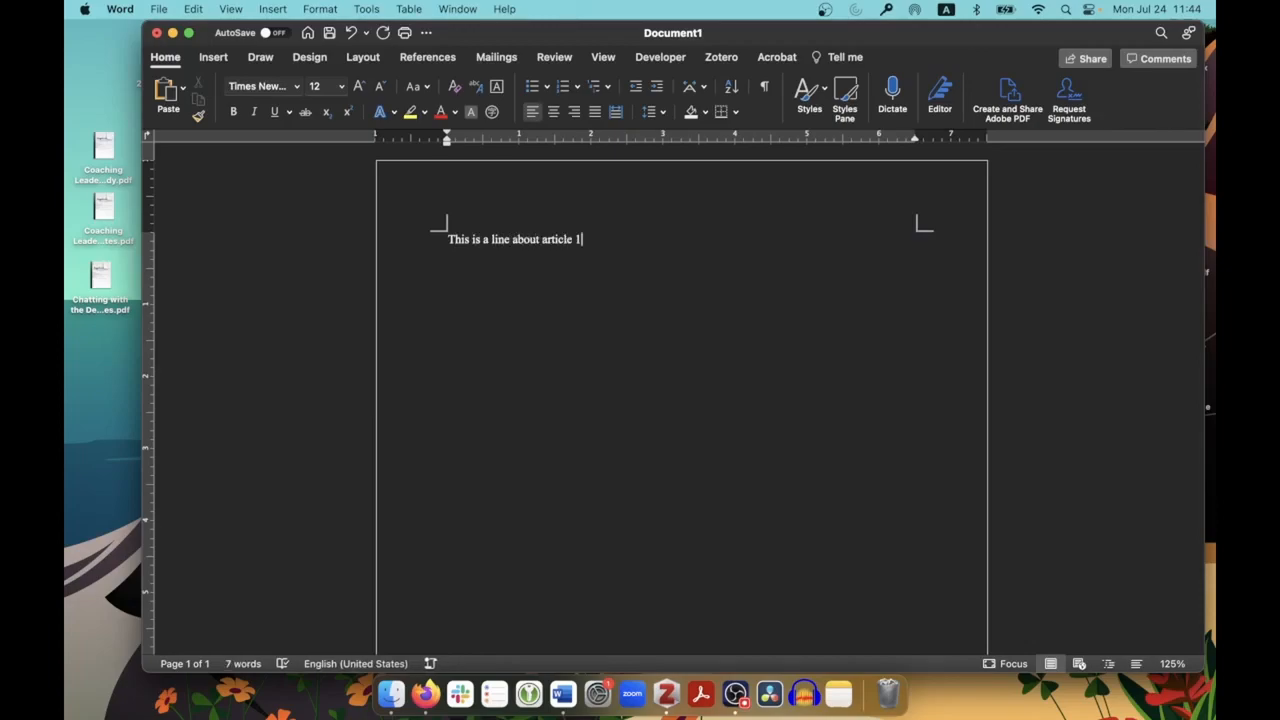
# - Add three more paragraphs: "This is about article 2.", "This is for article 3!" and "But they need citations."
pyautogui.press('Return')
pyautogui.press('Return')
pyautogui.write('This is about article 2.')
pyautogui.press('Return')
pyautogui.write('This is for article 3!')
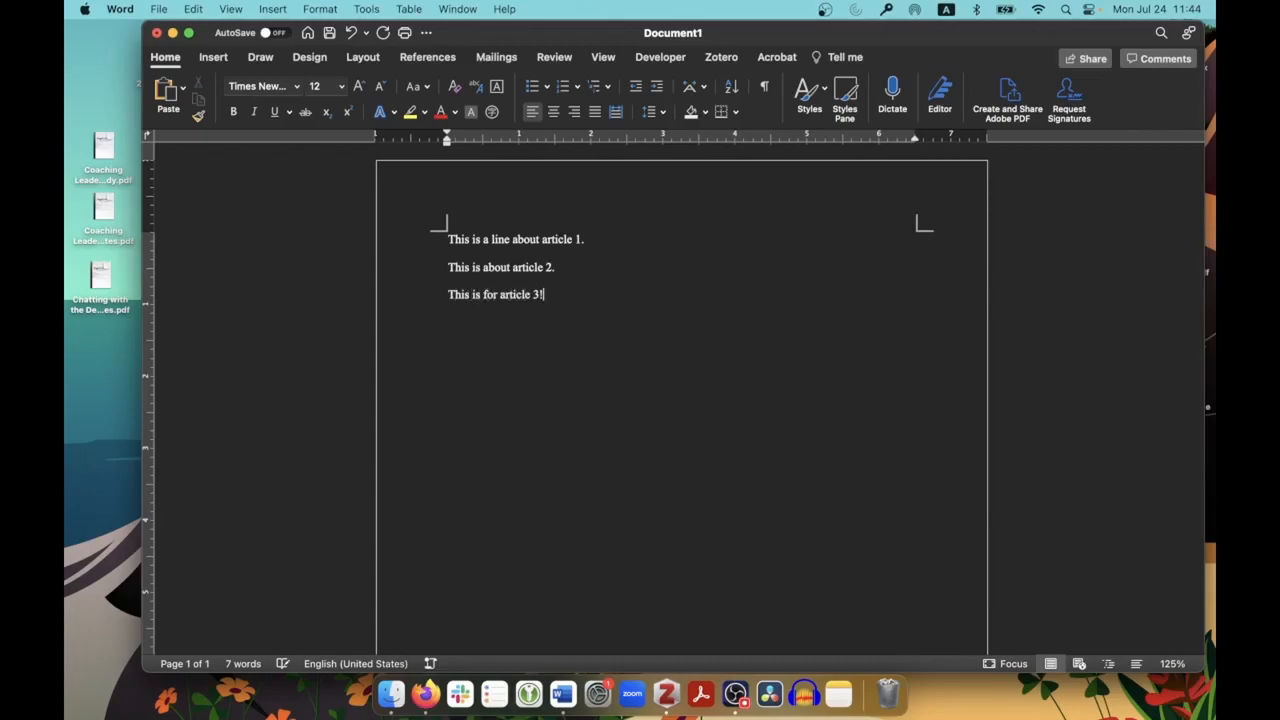
pyautogui.press('Return')
pyautogui.write('Bui they ')
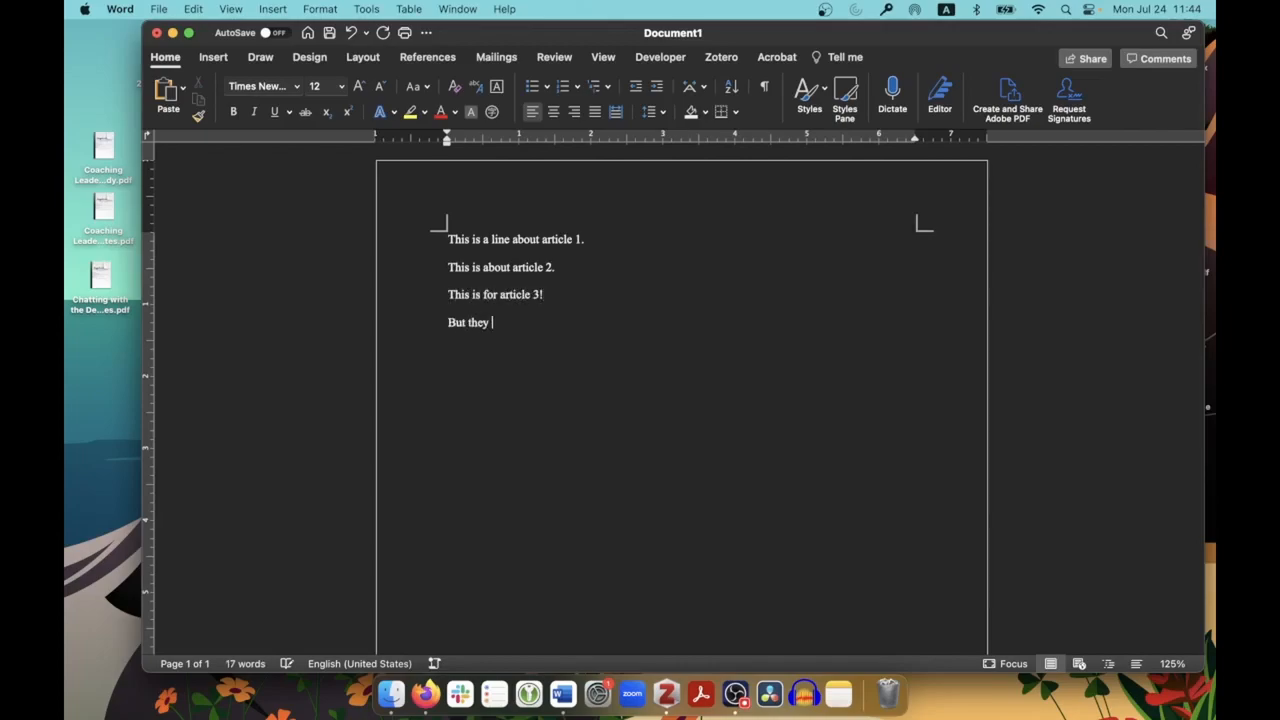
pyautogui.write('need citations.')
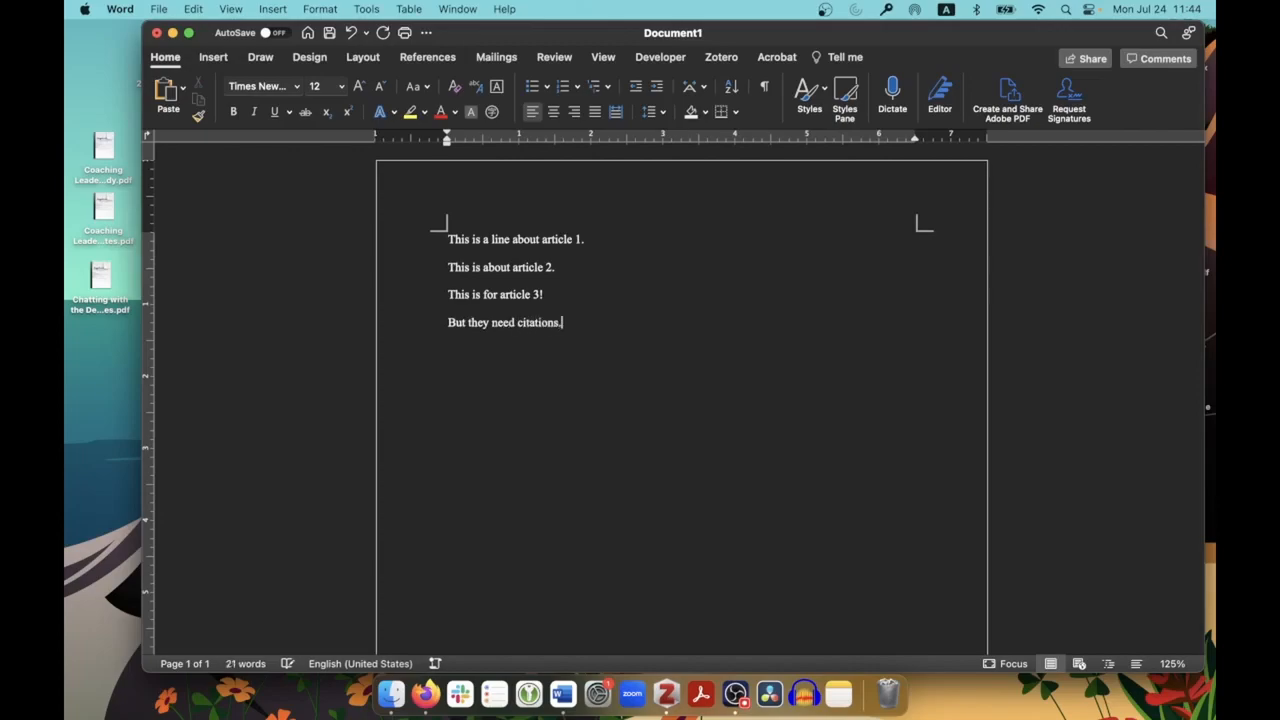
# - Start a Zotero citation at the end of the article 1 line, using IEEE as the document's citation style
pyautogui.click(602, 237)
pyautogui.click(737, 58)
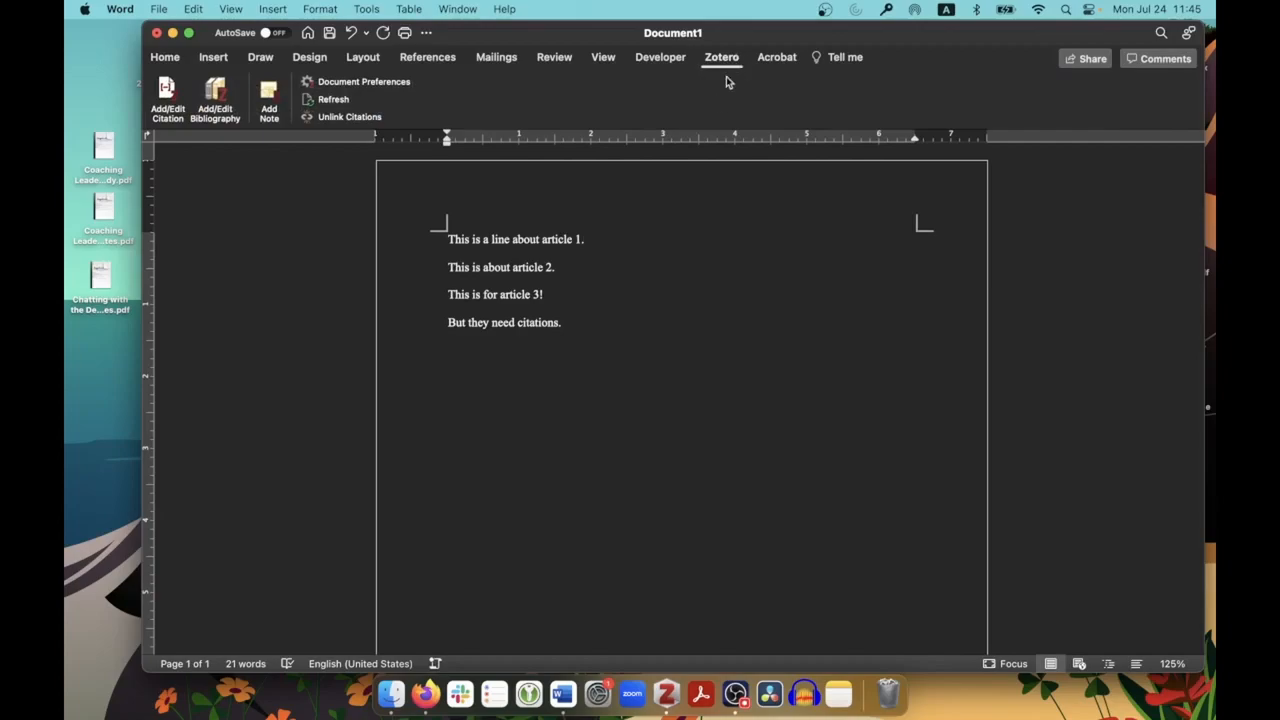
pyautogui.click(171, 119)
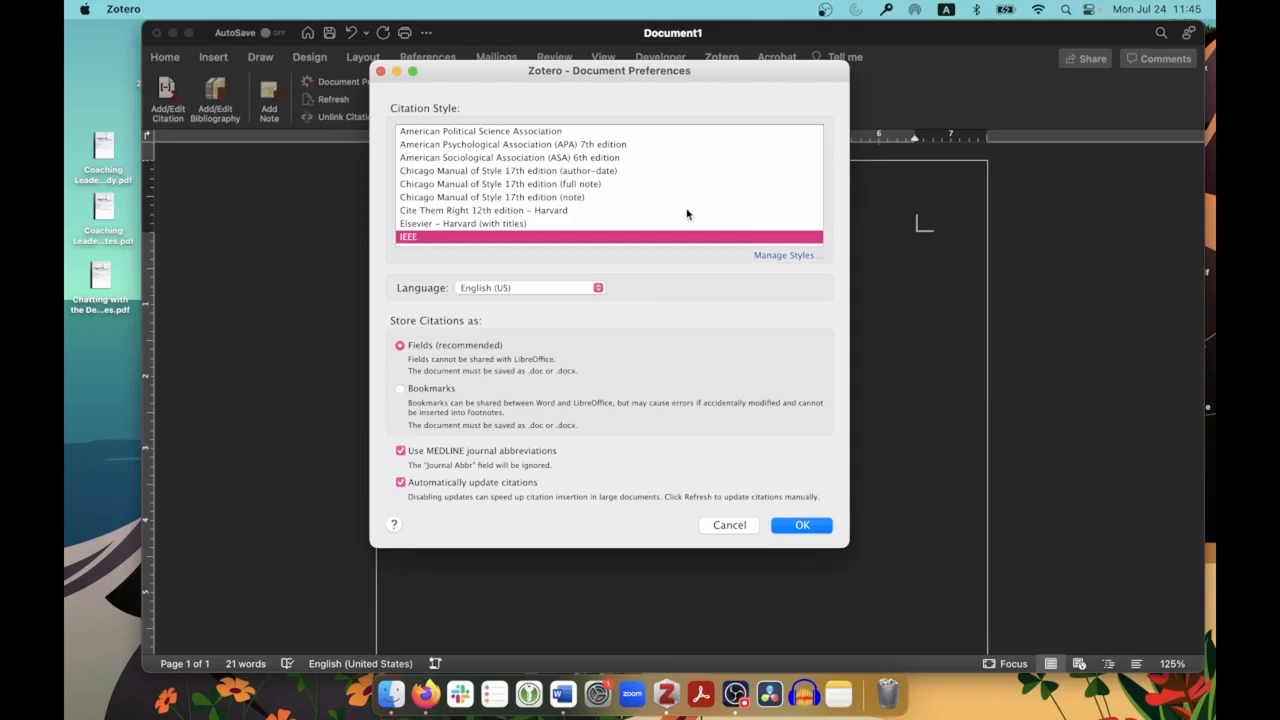
pyautogui.scroll(2, 687, 214)
pyautogui.scroll(-5, 687, 214)
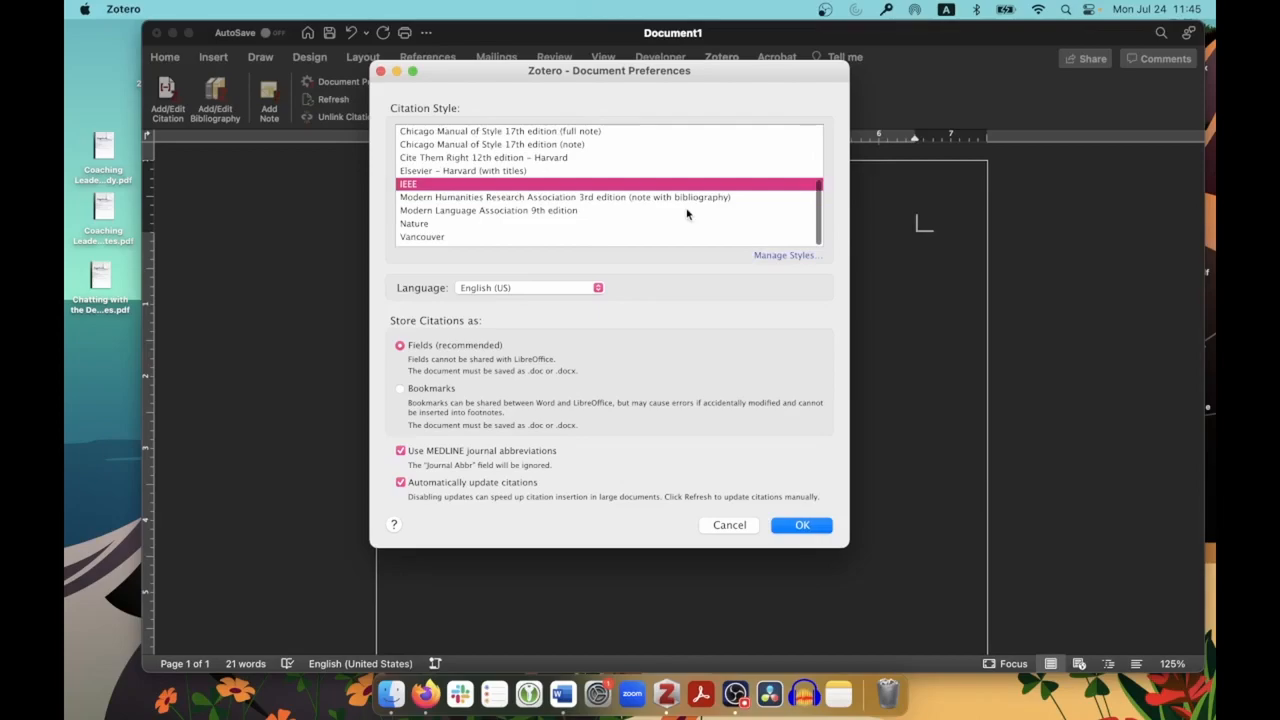
pyautogui.click(802, 525)
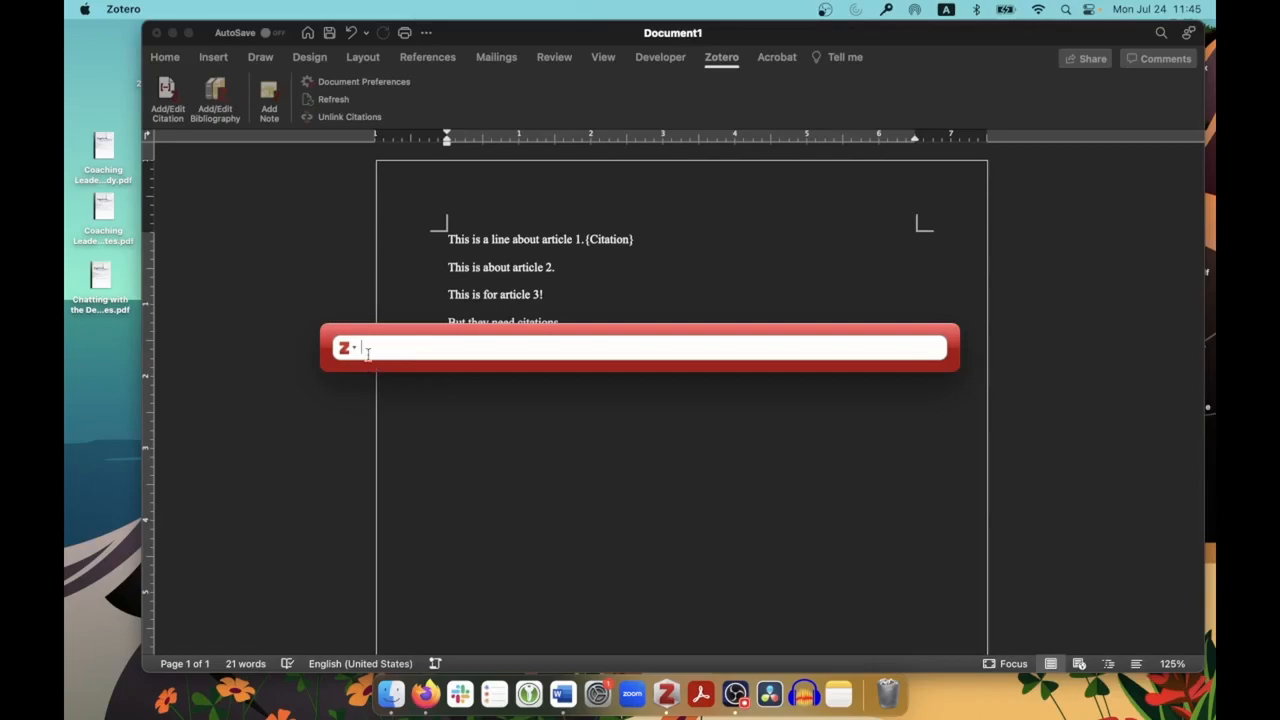
# - Cite "Artificial Intelligence for Healthcare in Africa" from the Research Paper collection for the article 1 line, using the citation dialog's Classic View
pyautogui.click(351, 348)
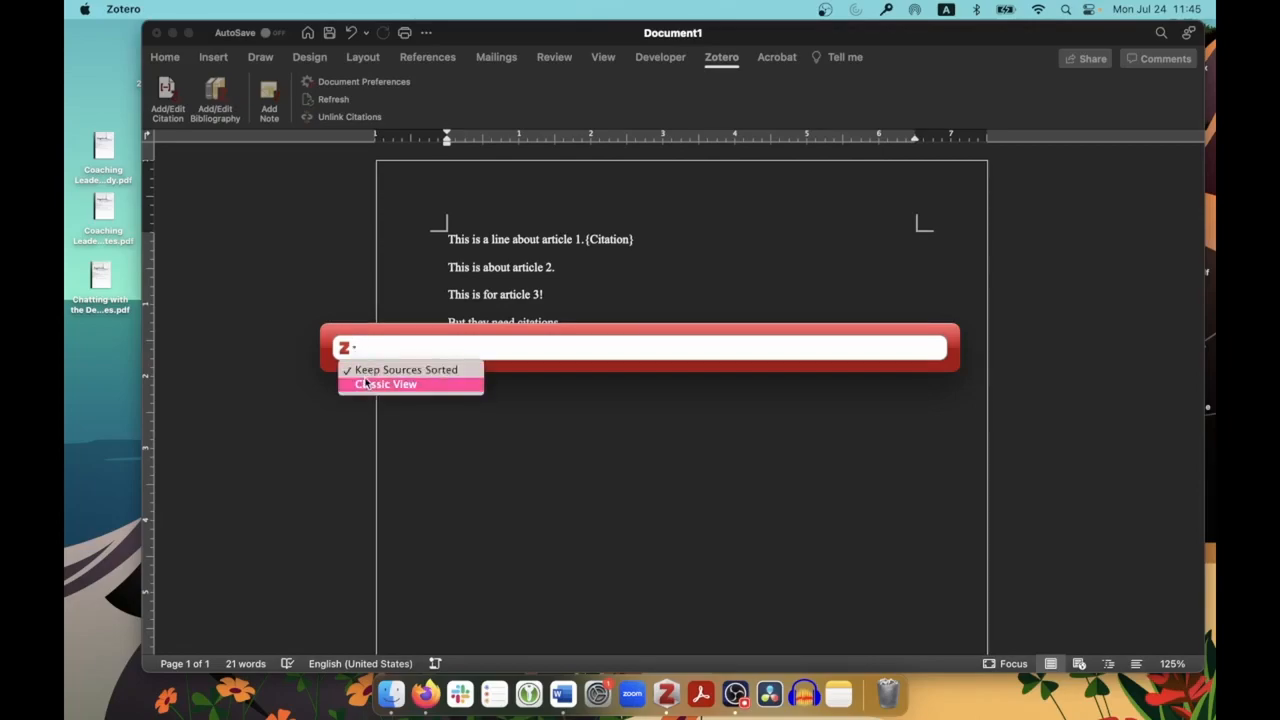
pyautogui.click(365, 383)
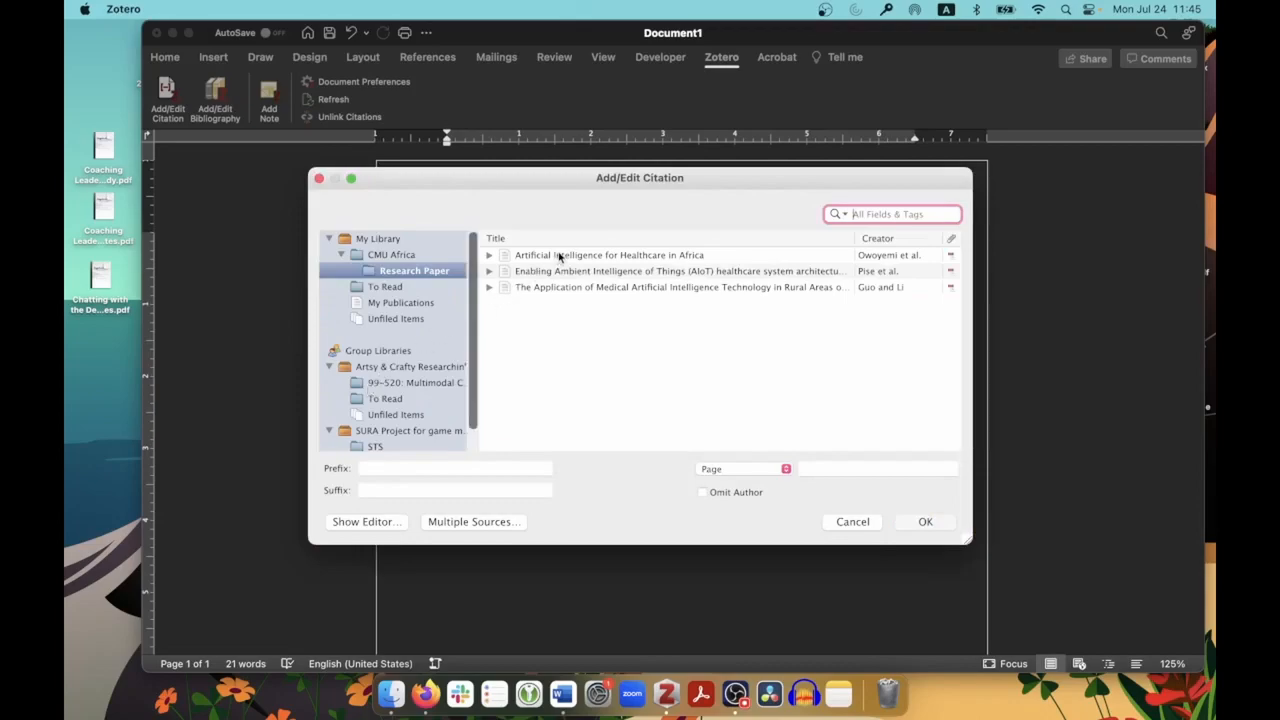
pyautogui.click(560, 257)
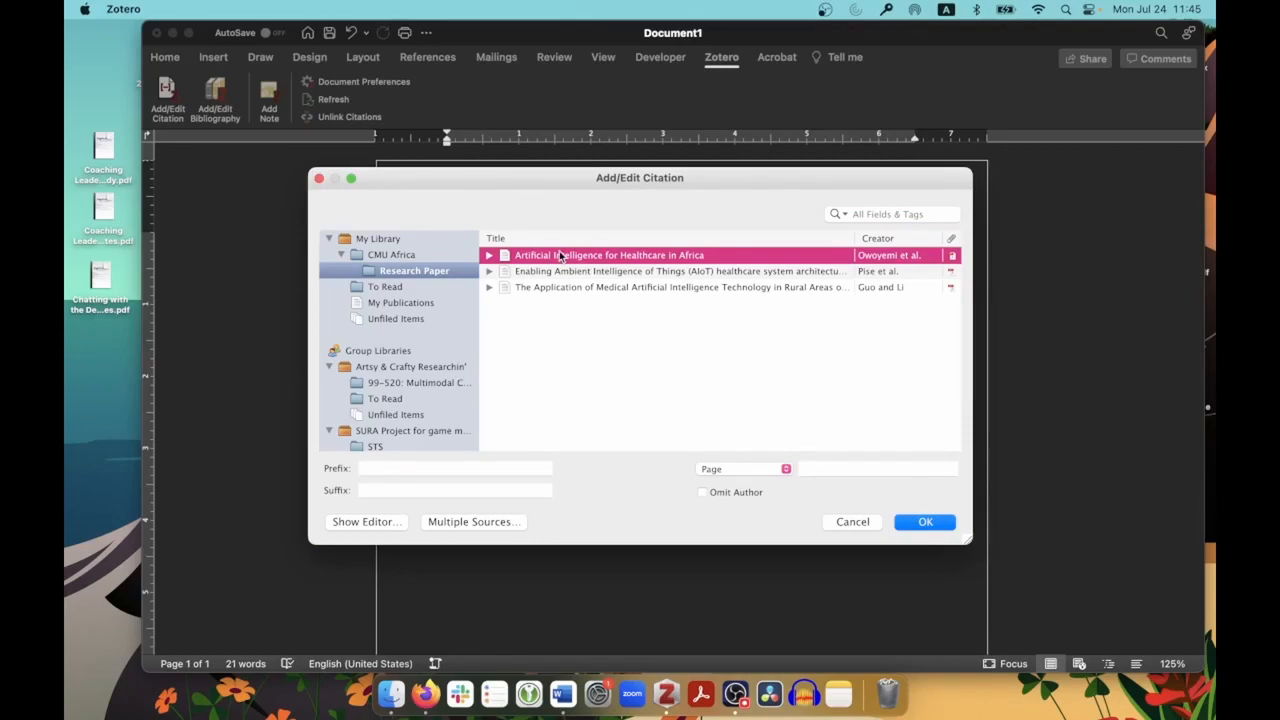
pyautogui.doubleClick(561, 256)
# - Insert a Zotero citation of "Enabling Ambient Intelligence of Things (AIoT) healthcare system architectures" at the end of the article 2 line, using Classic View
pyautogui.click(578, 266)
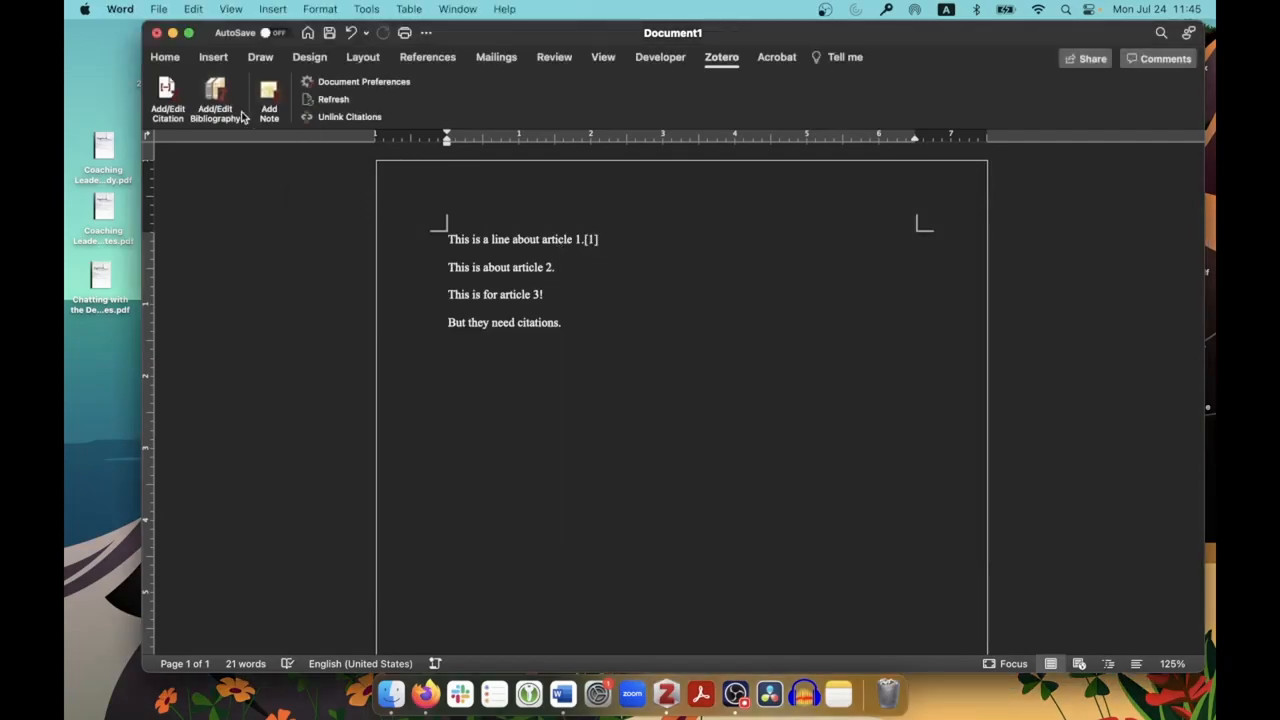
pyautogui.click(167, 100)
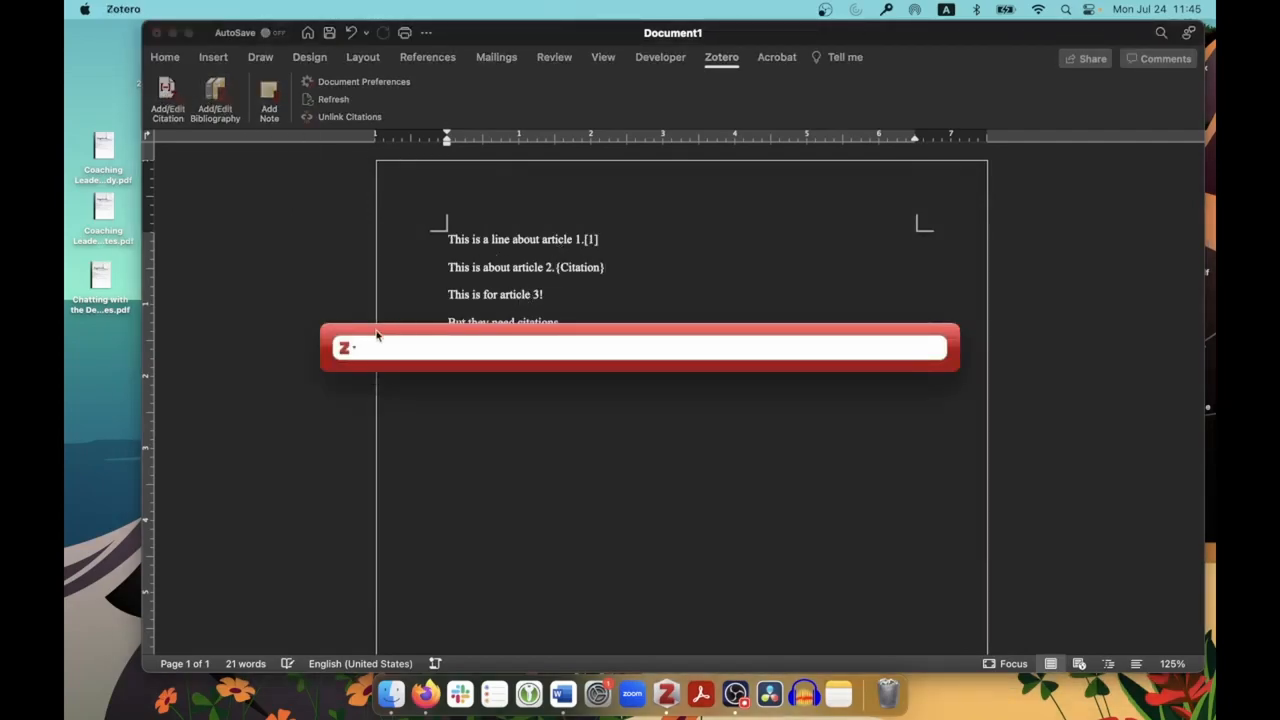
pyautogui.click(352, 349)
pyautogui.click(374, 386)
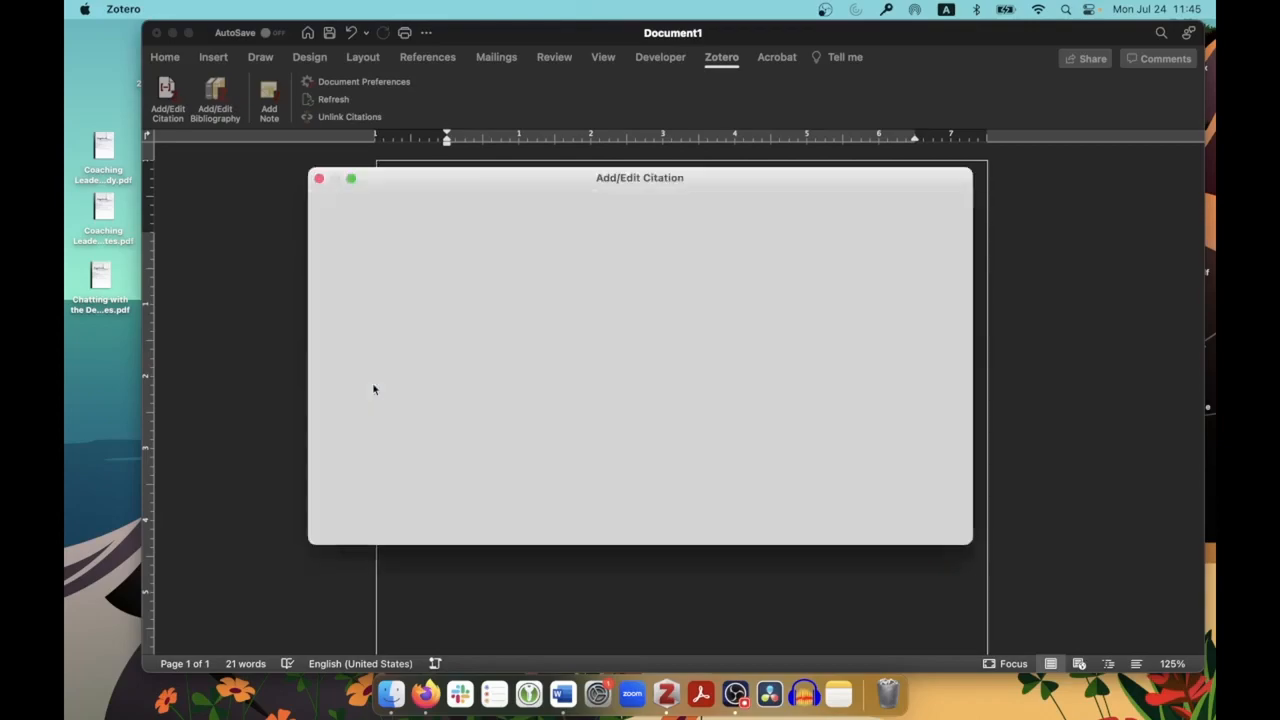
pyautogui.click(575, 271)
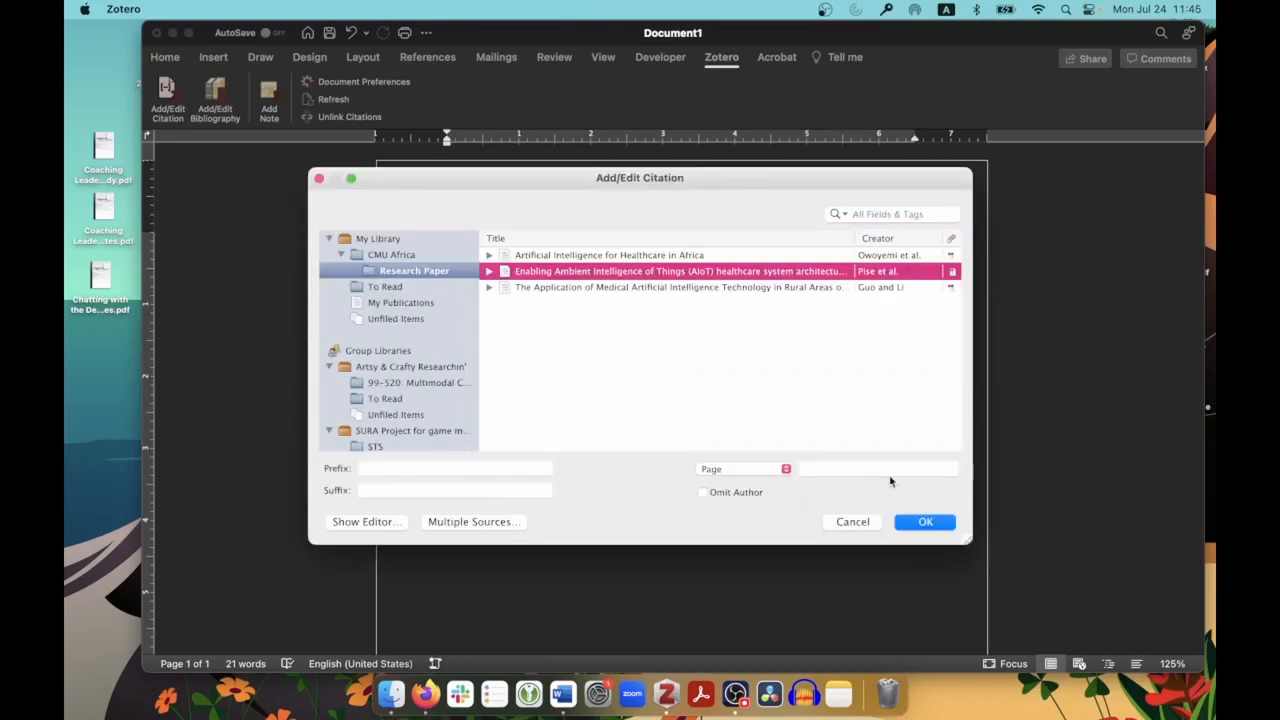
pyautogui.click(926, 522)
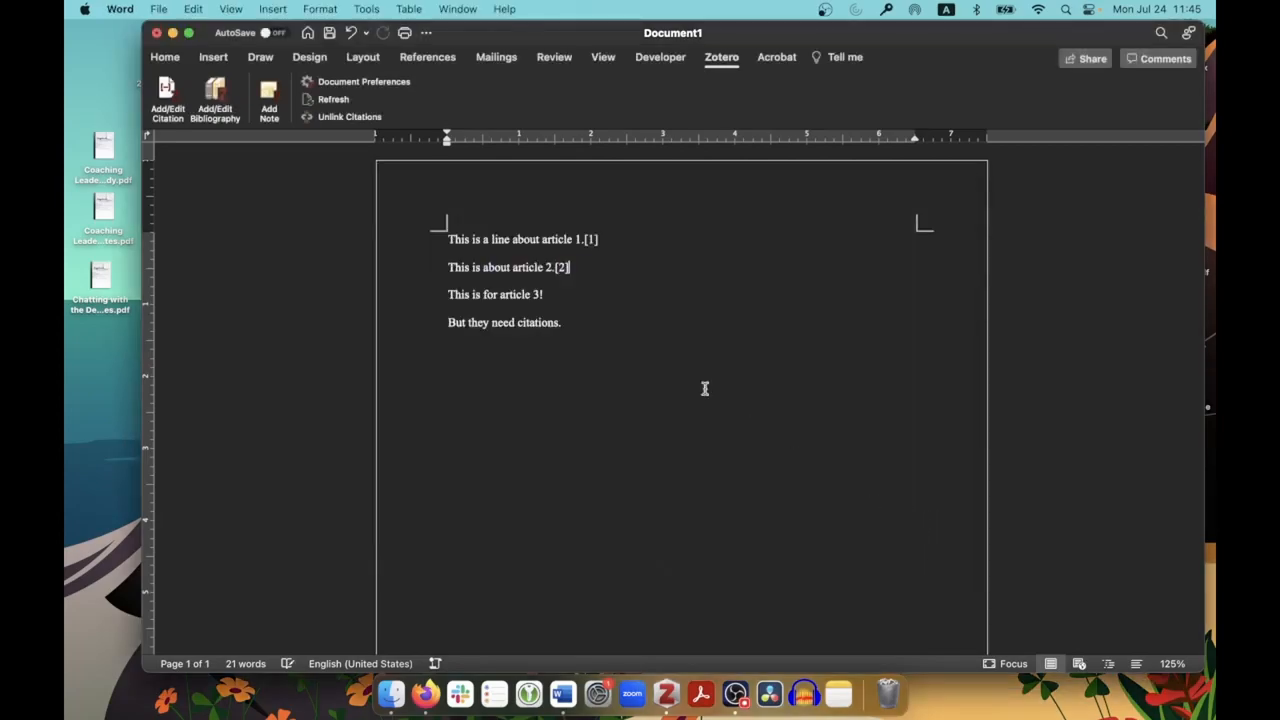
# - Cite "The Application of Medical Artificial Intelligence Technology in Rural Areas of Developing Countries" at the end of the article 3 line, using Classic View
pyautogui.click(167, 97)
pyautogui.click(345, 347)
pyautogui.click(370, 385)
pyautogui.click(586, 288)
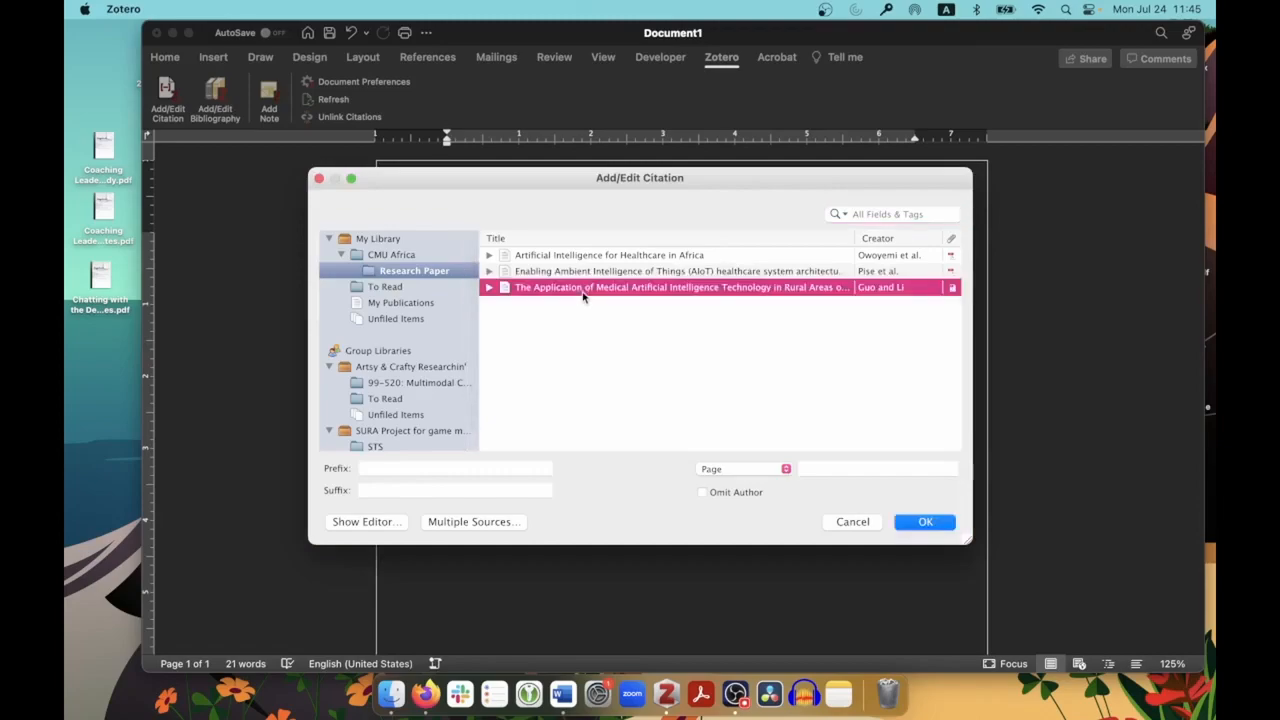
pyautogui.click(926, 528)
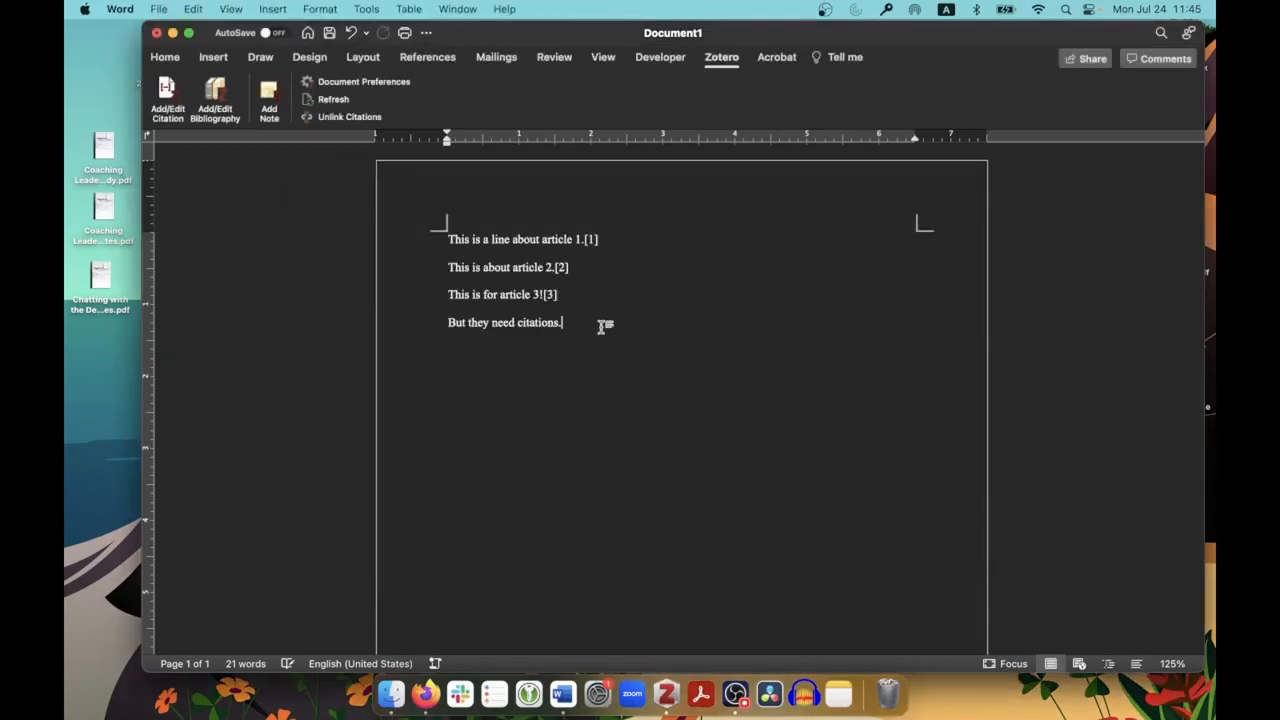
# - Add an underlined "Bibliography" heading below the last paragraph and insert the Zotero bibliography under it
pyautogui.press('Return')
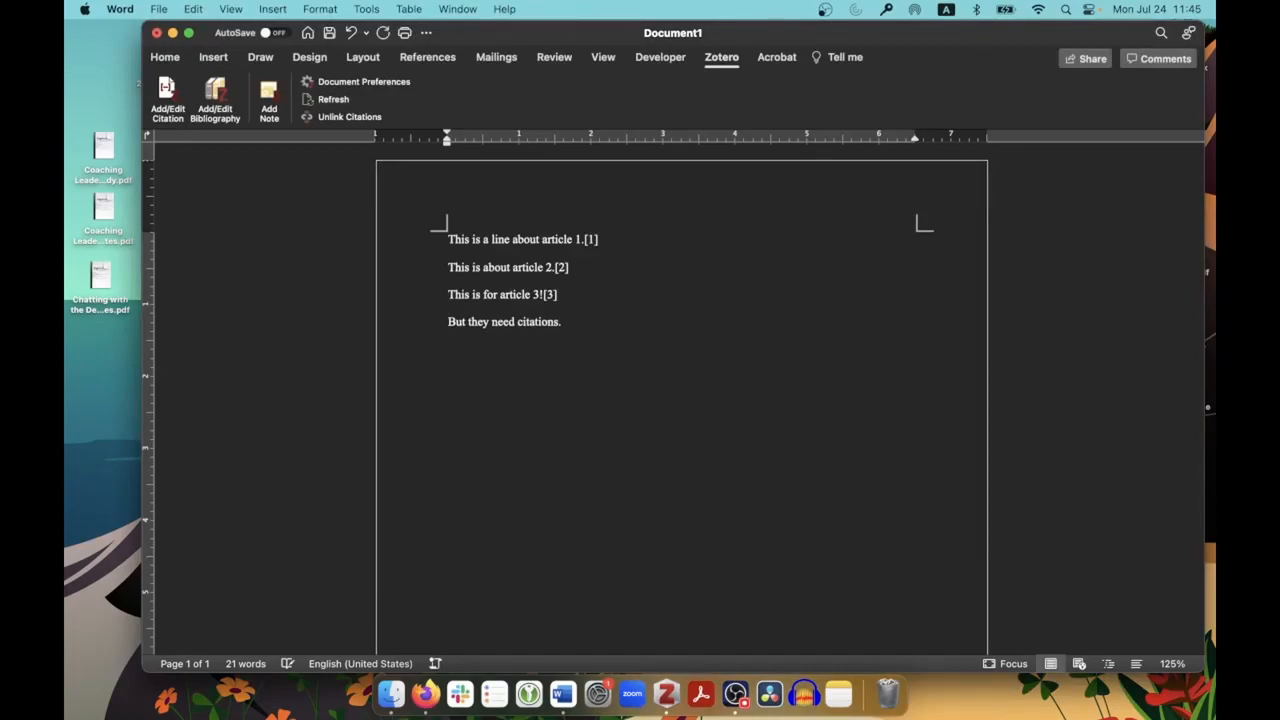
pyautogui.write('Bibl')
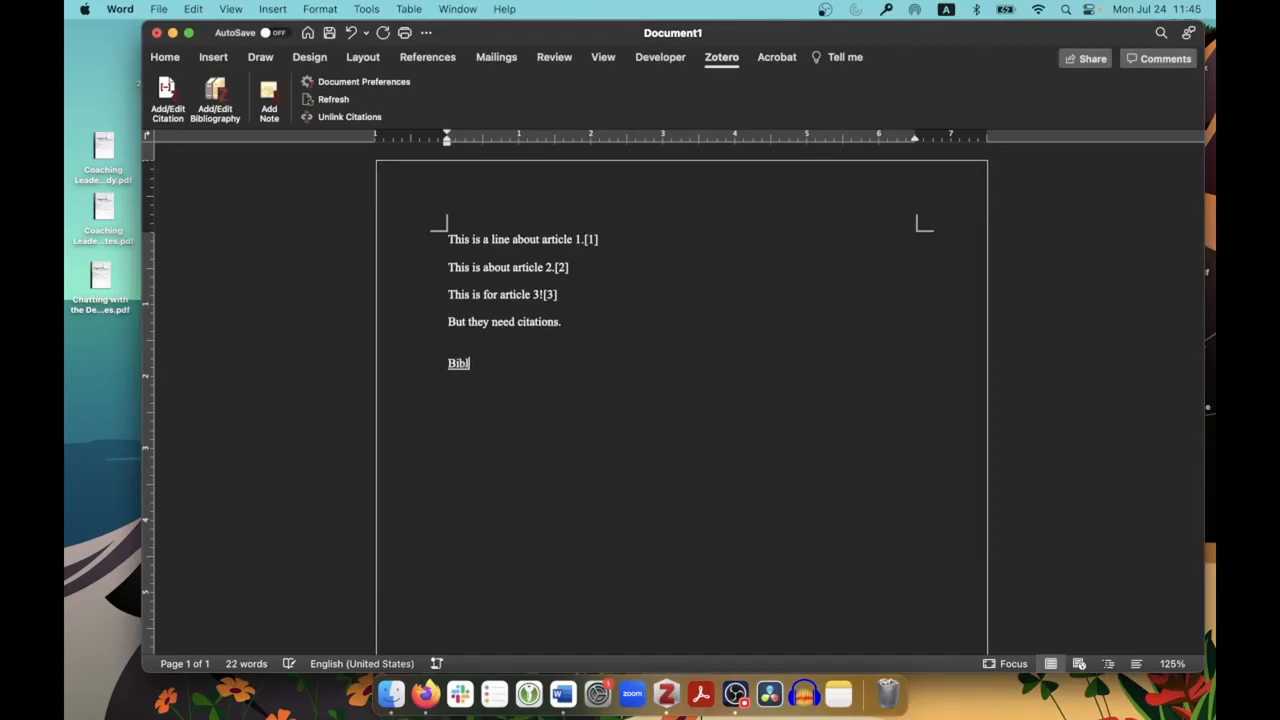
pyautogui.write('iography')
pyautogui.press('Return')
pyautogui.click(216, 97)
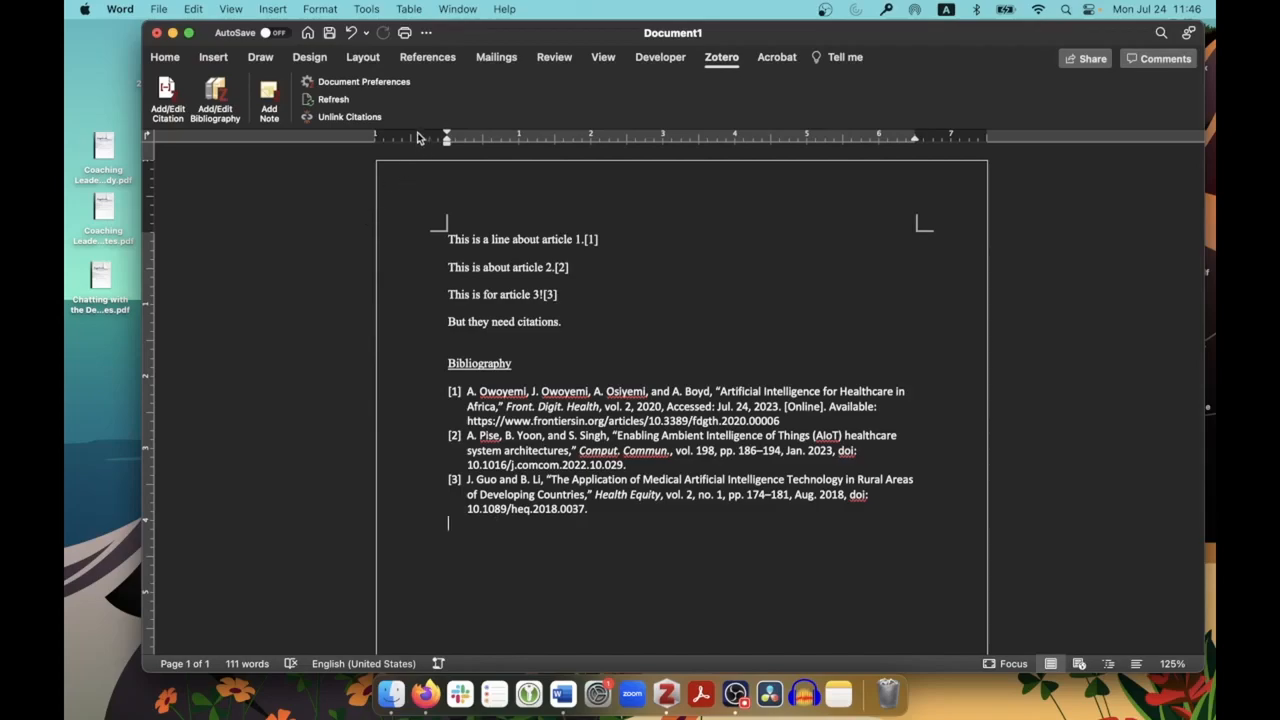
# - Change the document's Zotero citation style to American Psychological Association (APA) 7th edition
pyautogui.click(403, 85)
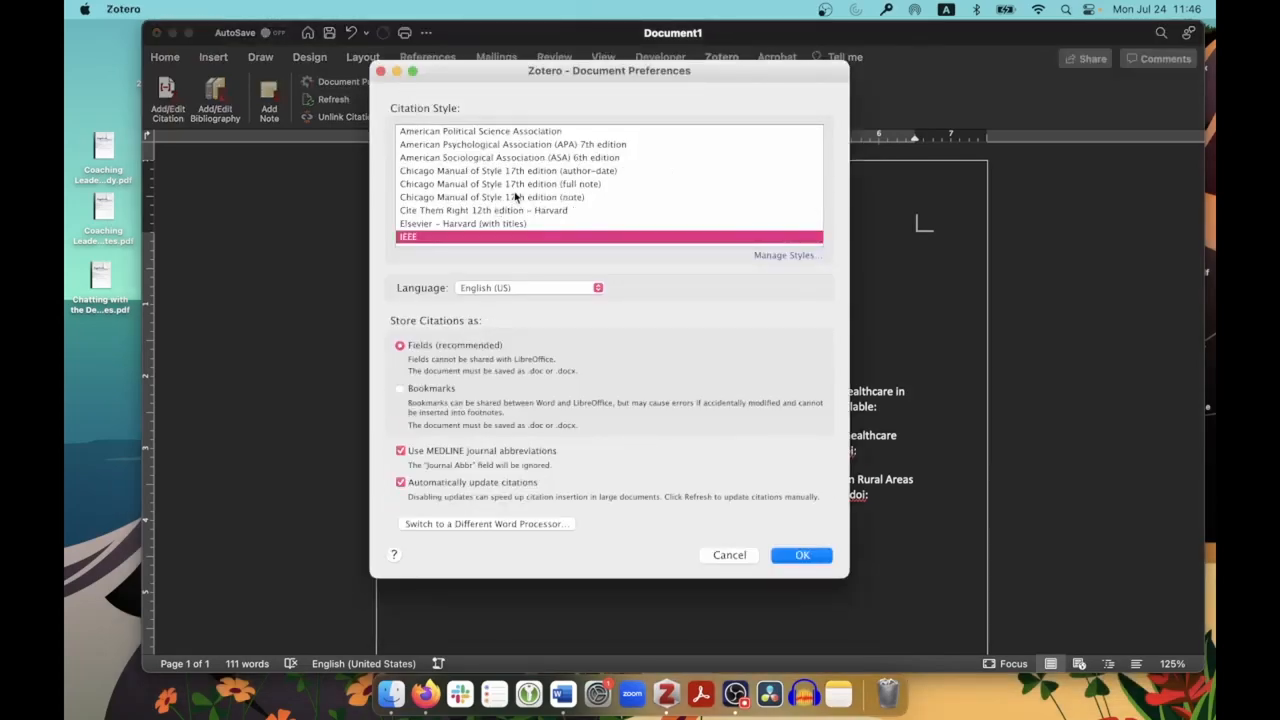
pyautogui.click(532, 147)
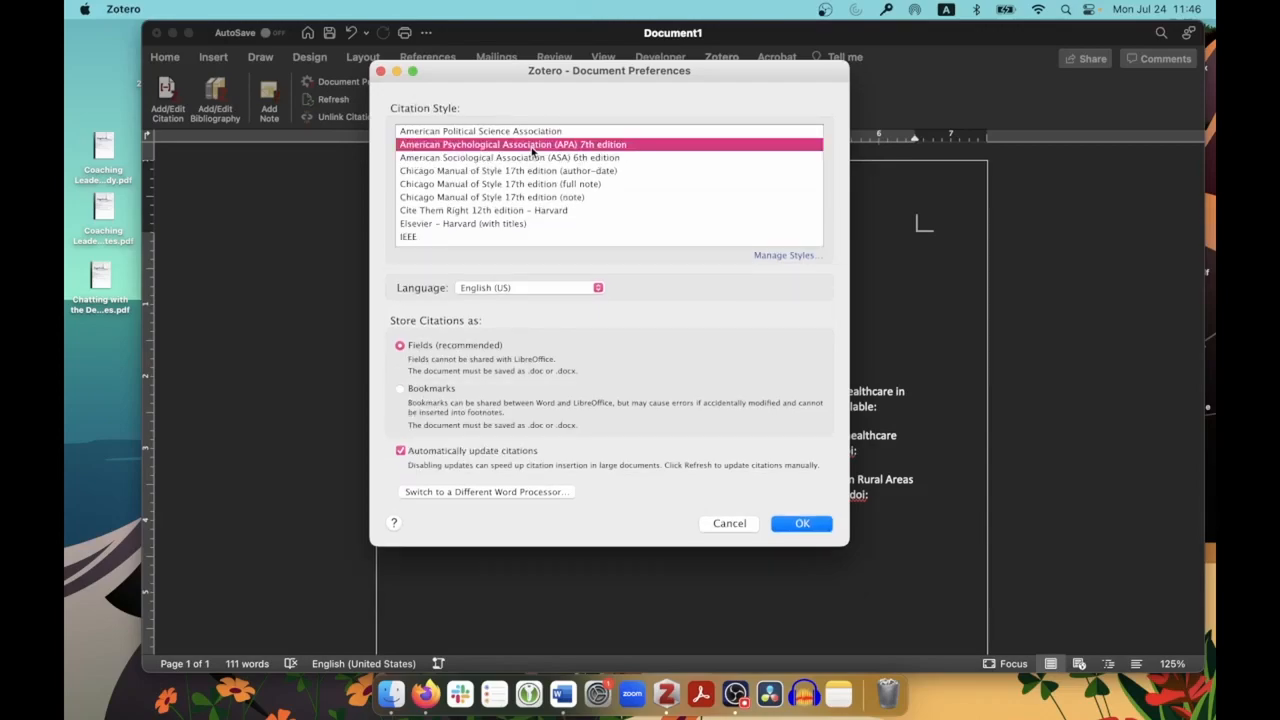
pyautogui.click(802, 523)
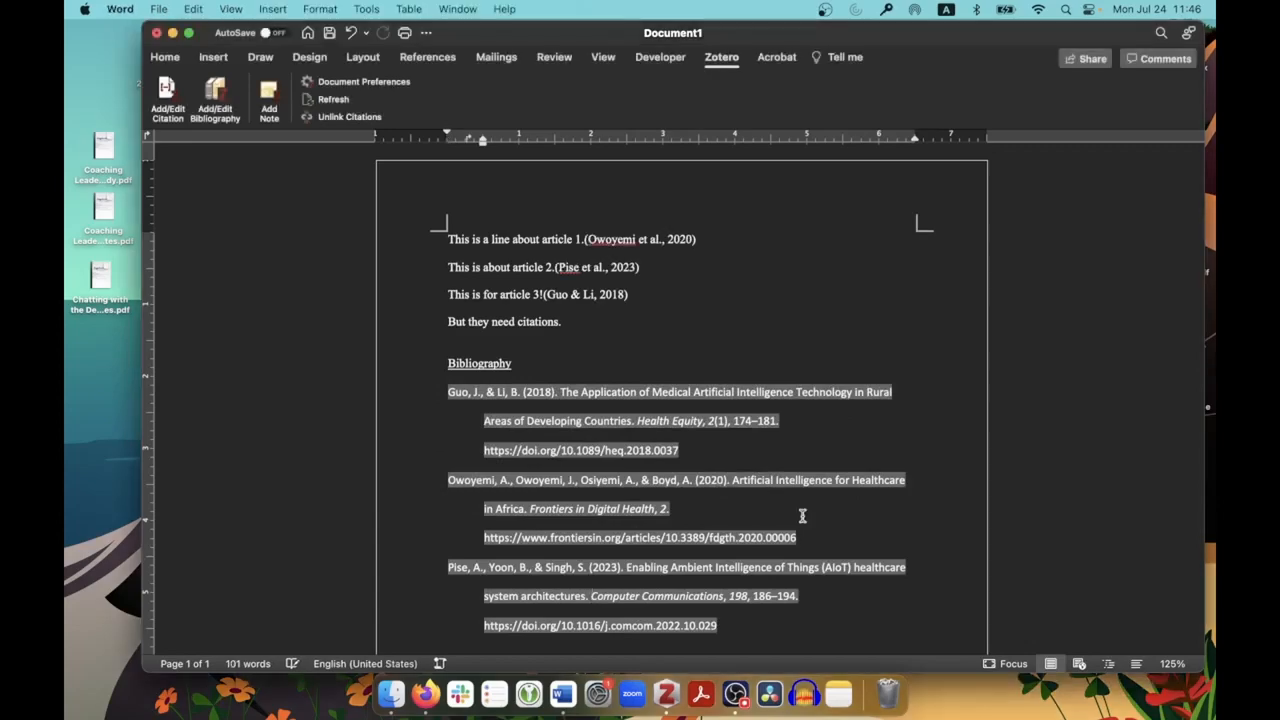
pyautogui.click(625, 352)
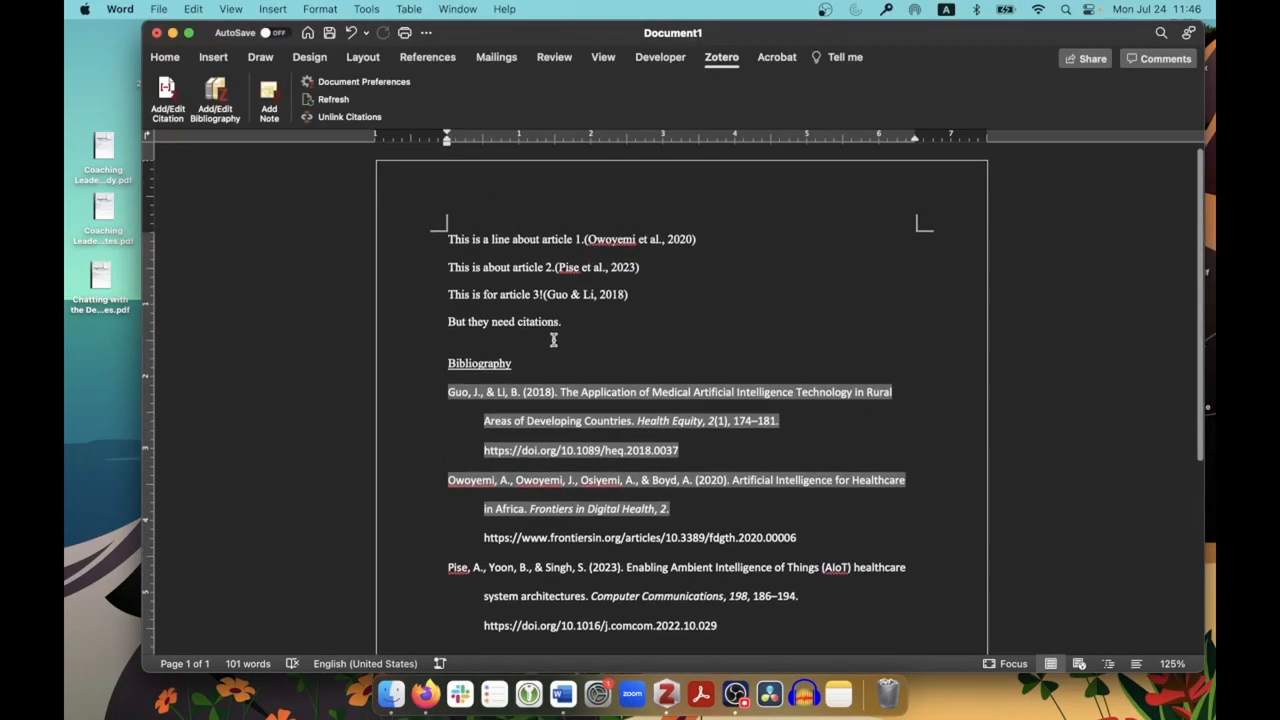
pyautogui.moveTo(566, 323); pyautogui.dragTo(518, 323)
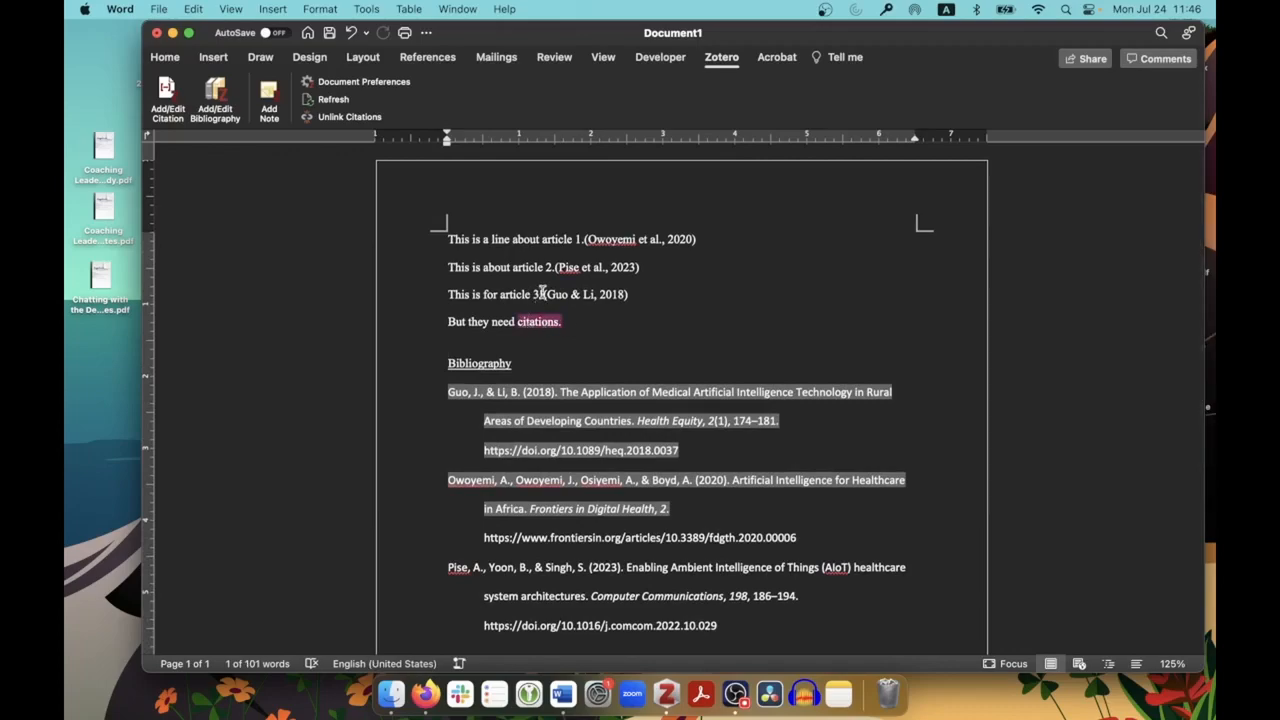
pyautogui.click(541, 294)
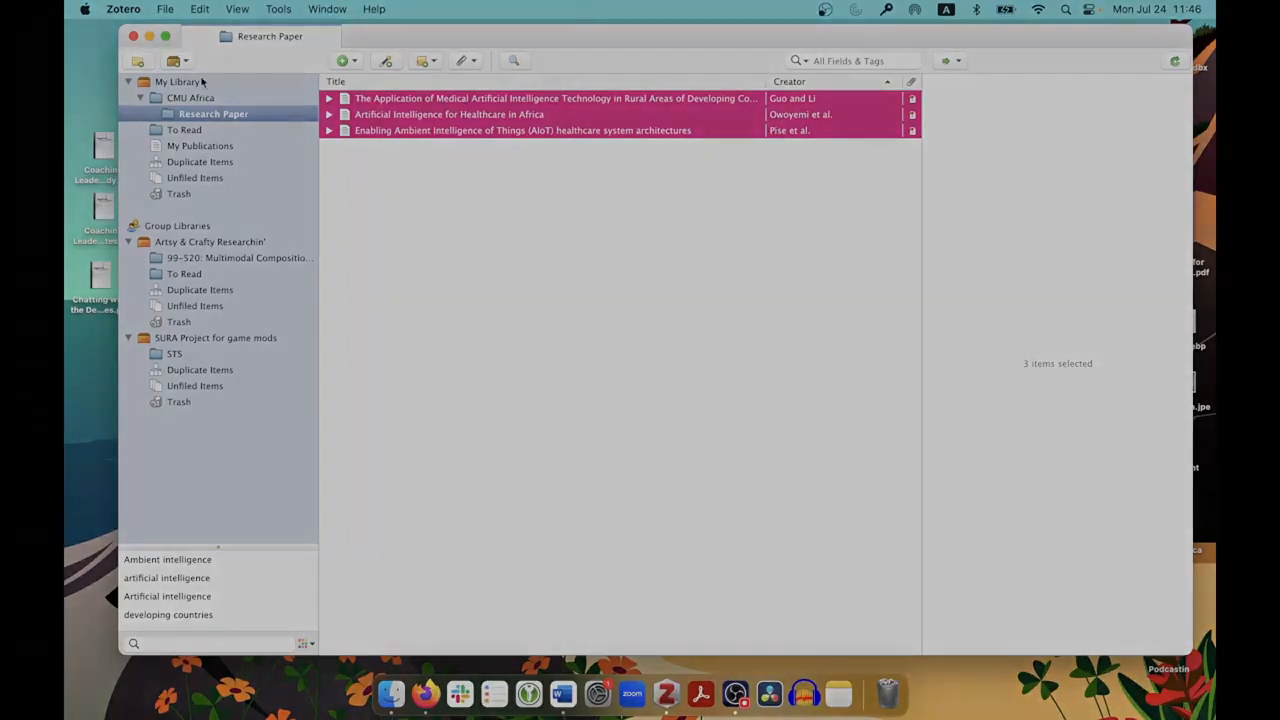
# - Switch to Zotero and display all items in My Library
pyautogui.click(202, 82)
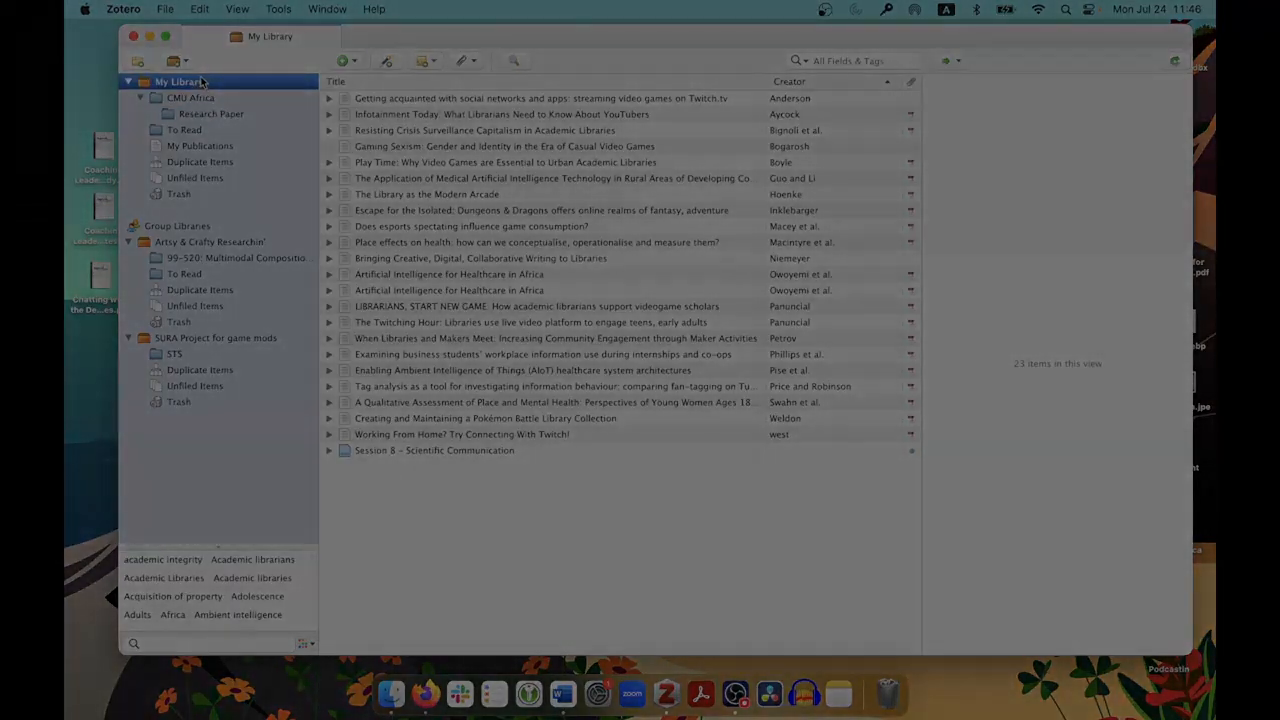